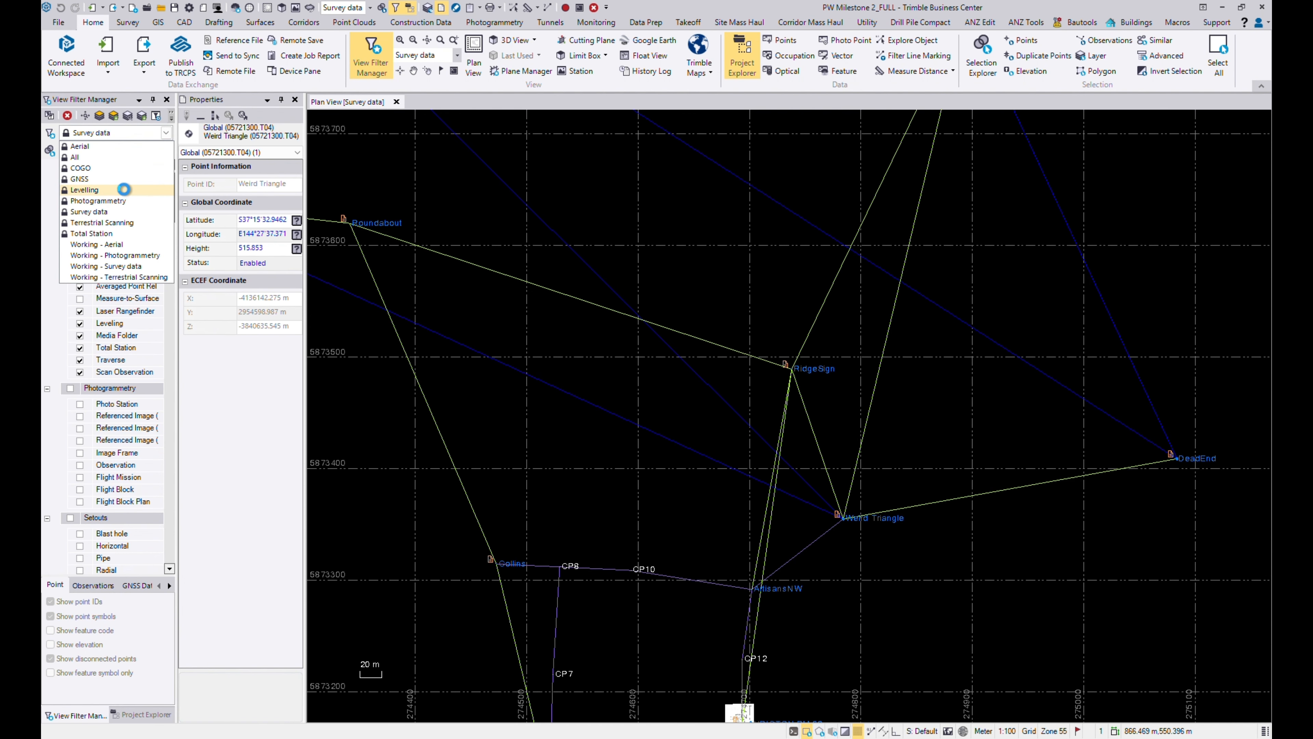
Filter the plan view to Levelling and inspect the level observation between ArtisansNW and Weird Triangle
{"action": "left_click", "coordinate": [128, 190]}
{"action": "scroll", "coordinate": [756, 613], "scroll_direction": "up", "scroll_amount": 3}
{"action": "left_click", "coordinate": [746, 321]}
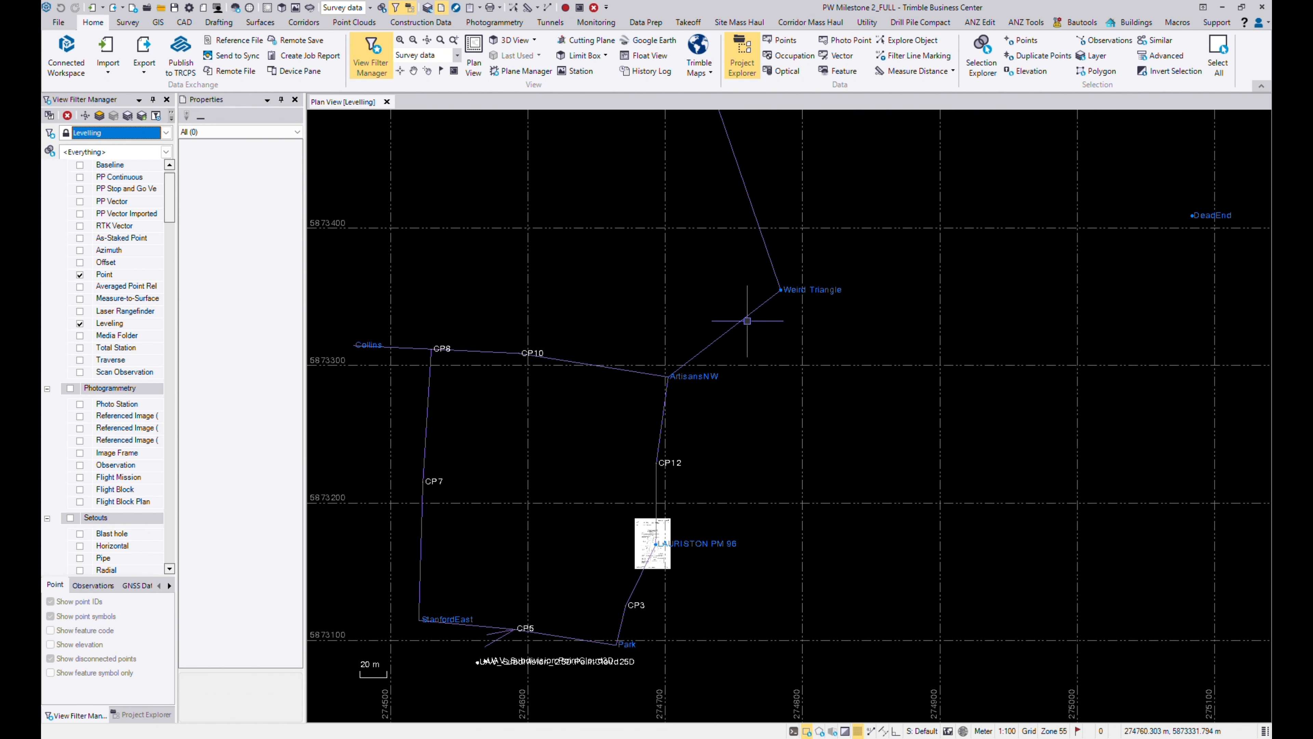
{"action": "left_click", "coordinate": [760, 330]}
{"action": "scroll", "coordinate": [715, 317], "scroll_direction": "down", "scroll_amount": 3}
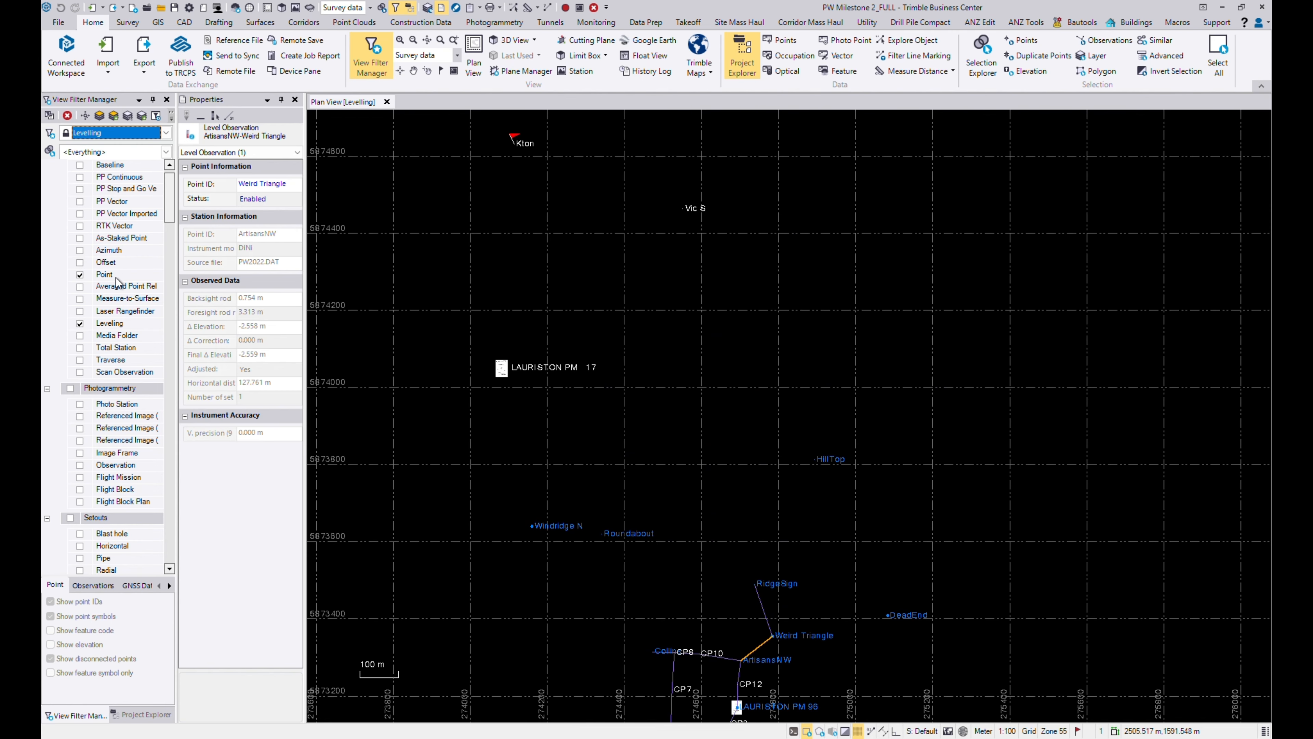
Restore the Survey data view filter, and switch the plan view to the Working - Survey data filter
{"action": "left_click", "coordinate": [135, 133]}
{"action": "left_click", "coordinate": [89, 212]}
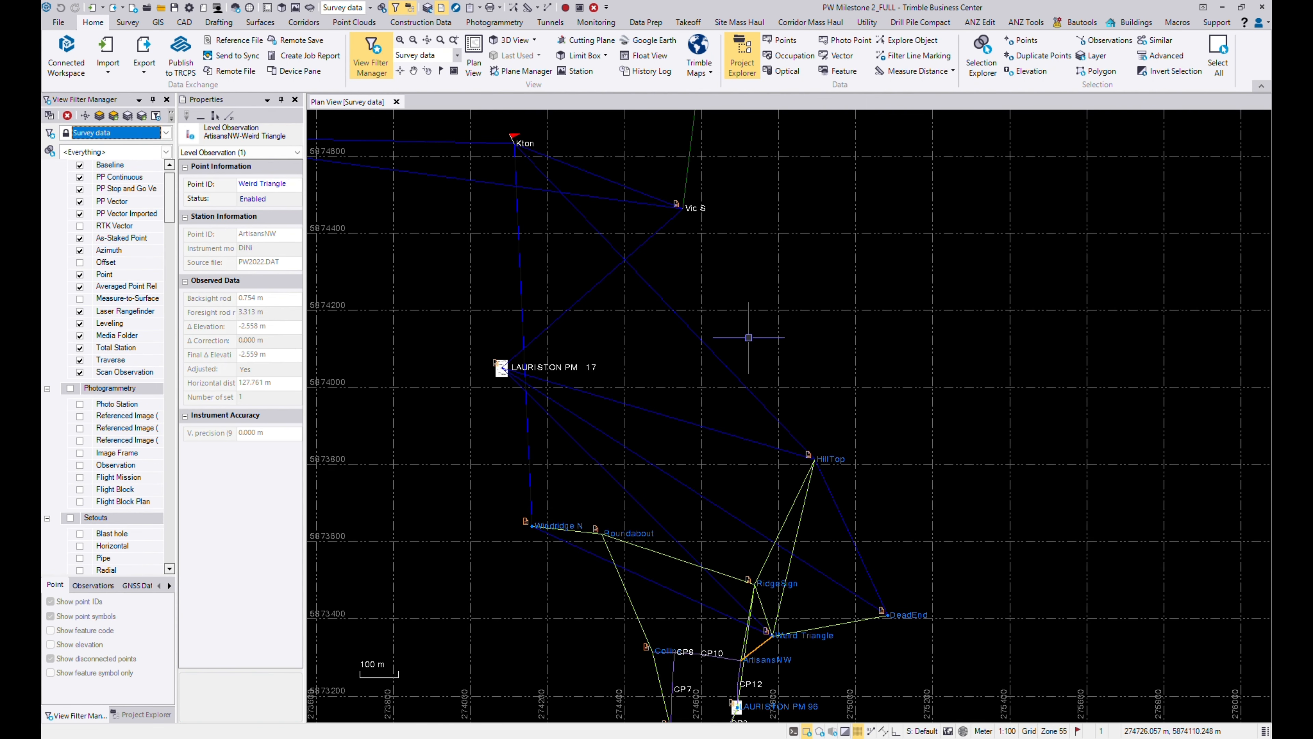
{"action": "left_click", "coordinate": [166, 133]}
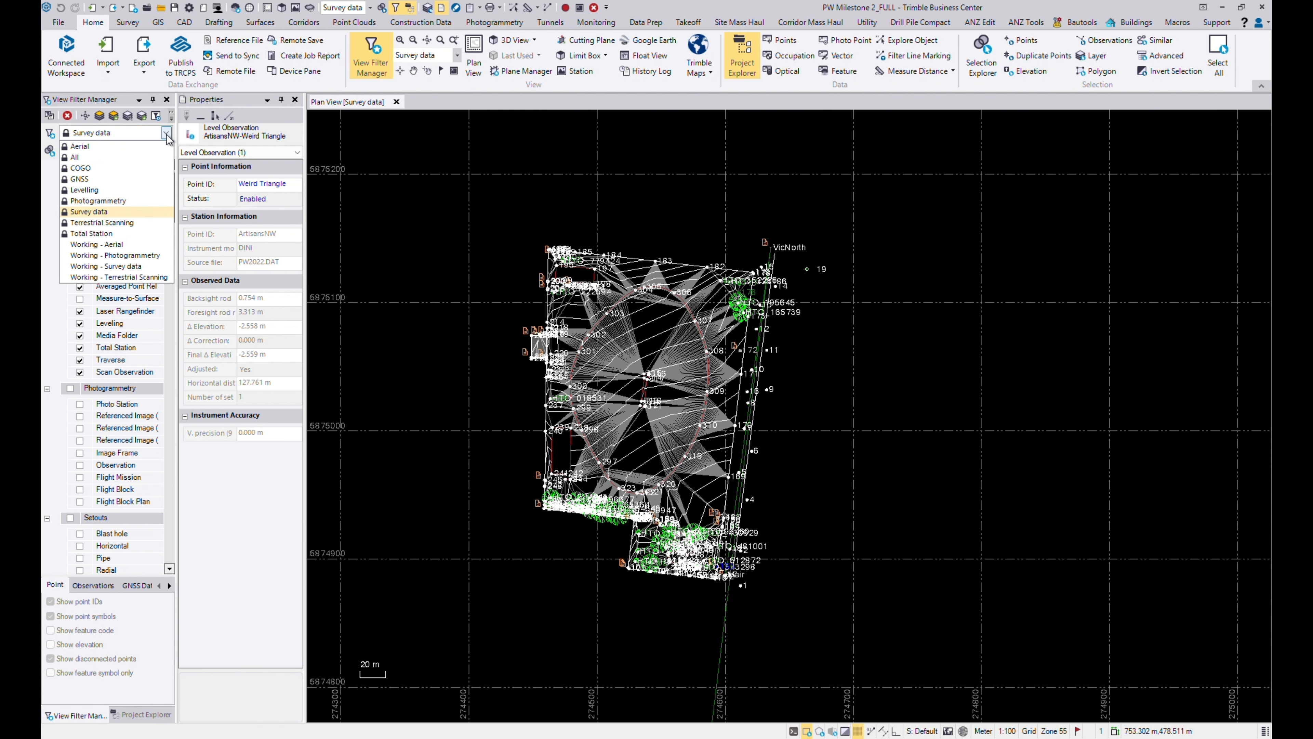
{"action": "left_click", "coordinate": [134, 265]}
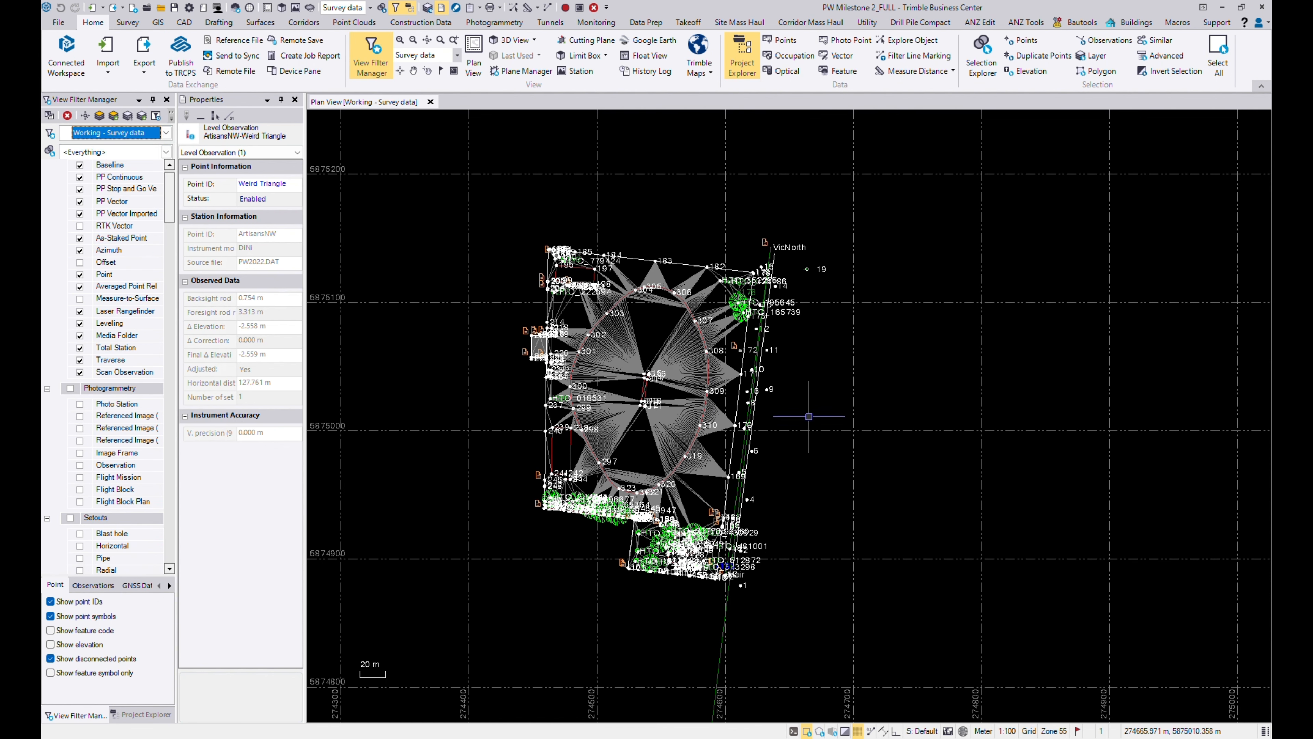
Apply the Working - Terrestrial Scanning view filter and examine the scan data up close
{"action": "left_click", "coordinate": [166, 133]}
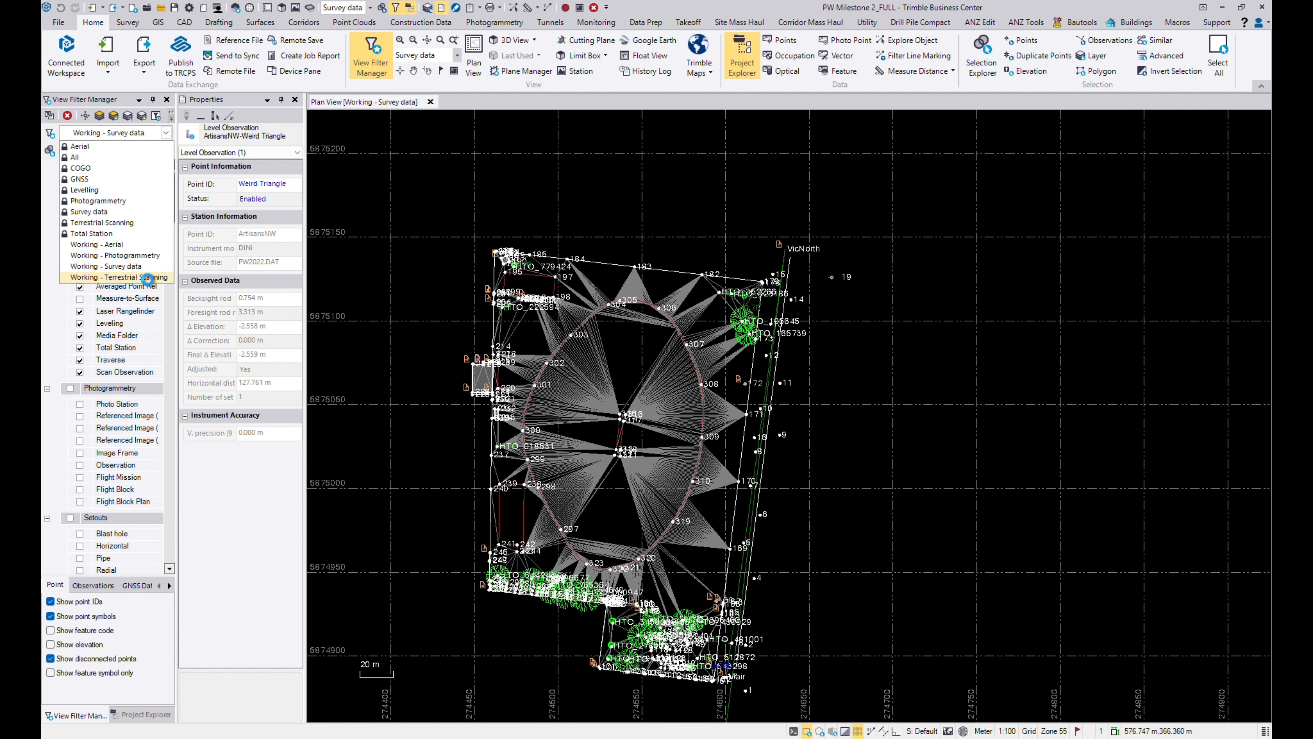
{"action": "left_click", "coordinate": [148, 279]}
{"action": "left_click_drag", "start_coordinate": [818, 340], "coordinate": [755, 419]}
{"action": "scroll", "coordinate": [804, 403], "scroll_direction": "up", "scroll_amount": 4}
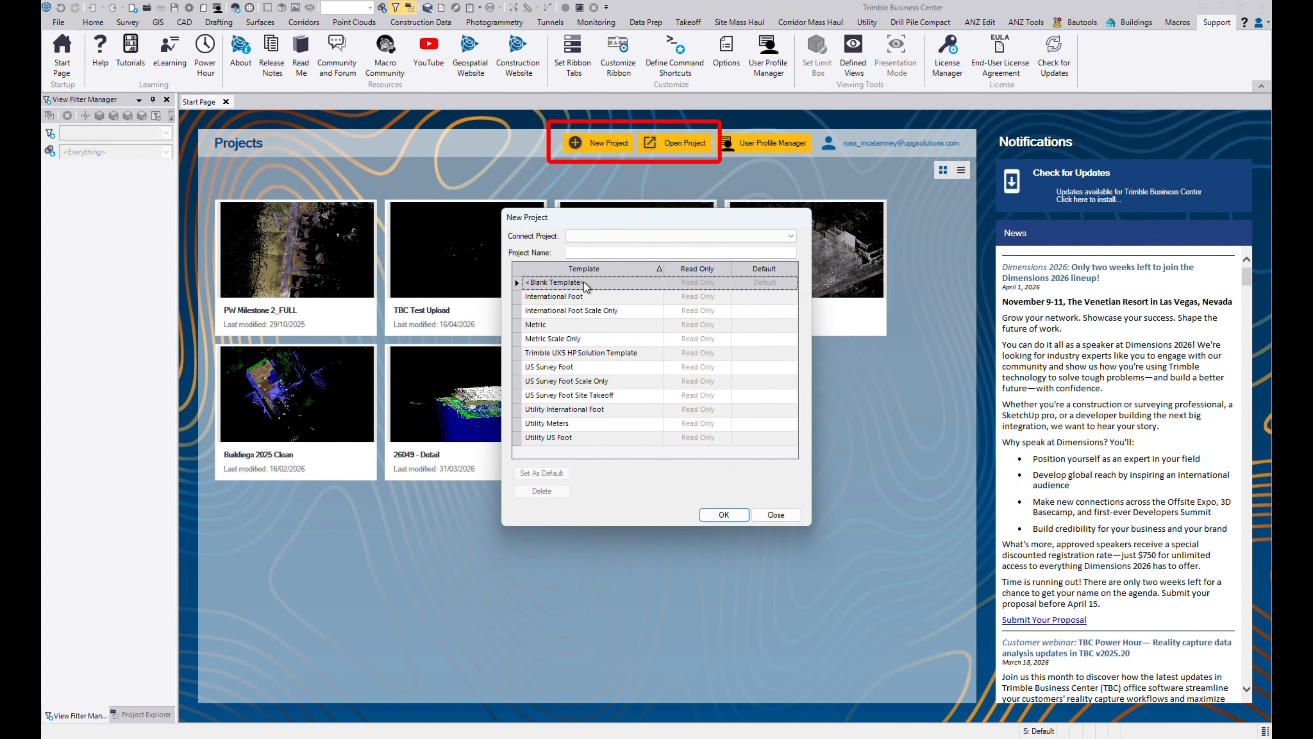
Create a new project from the Blank Template and check which account is signed in
{"action": "left_click", "coordinate": [718, 515]}
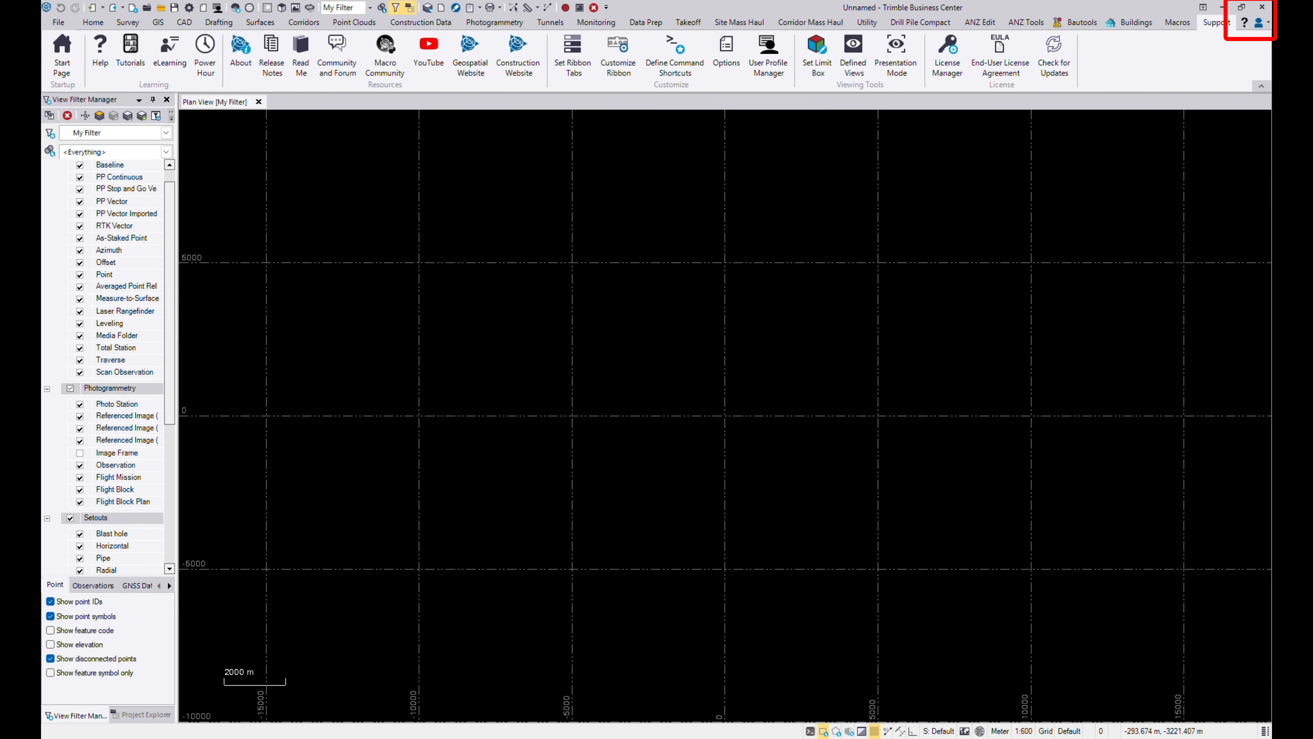
{"action": "left_click", "coordinate": [1259, 25]}
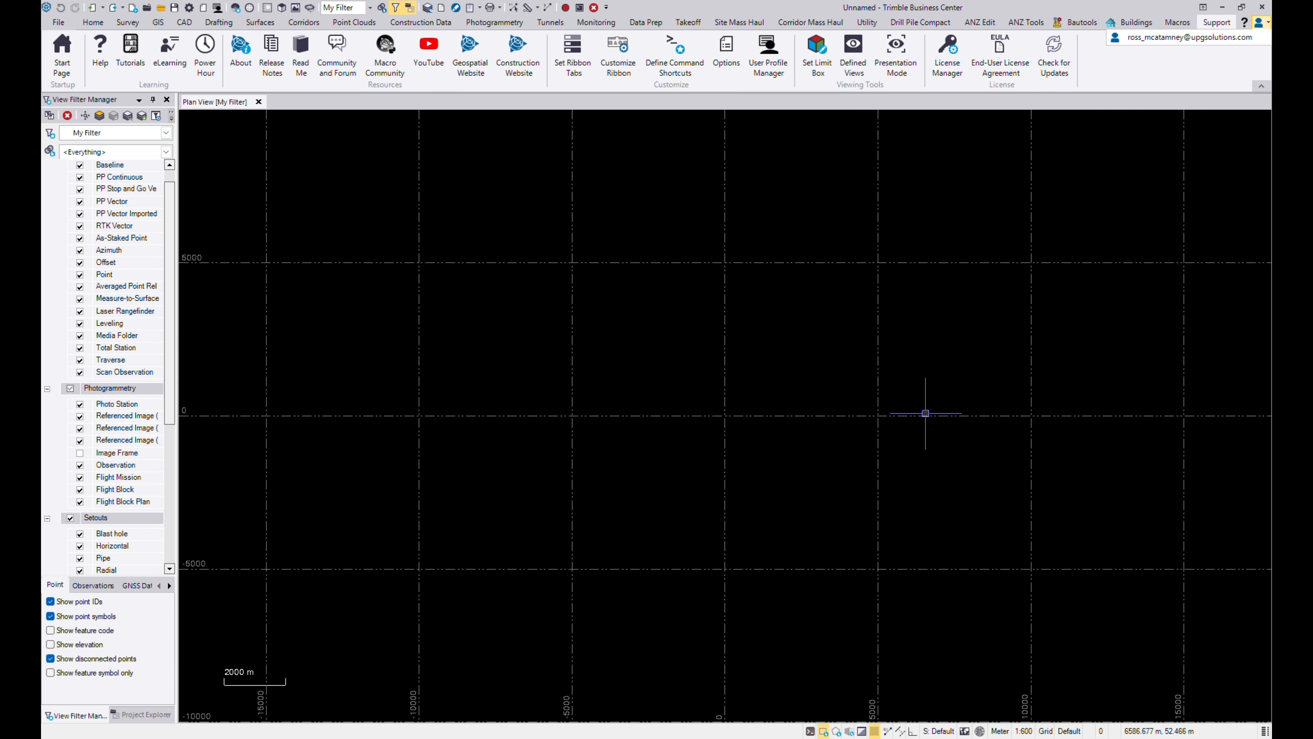
Create a Connected Workspace project named Connecting the Dots TBC in the Australia region
{"action": "left_click", "coordinate": [95, 24]}
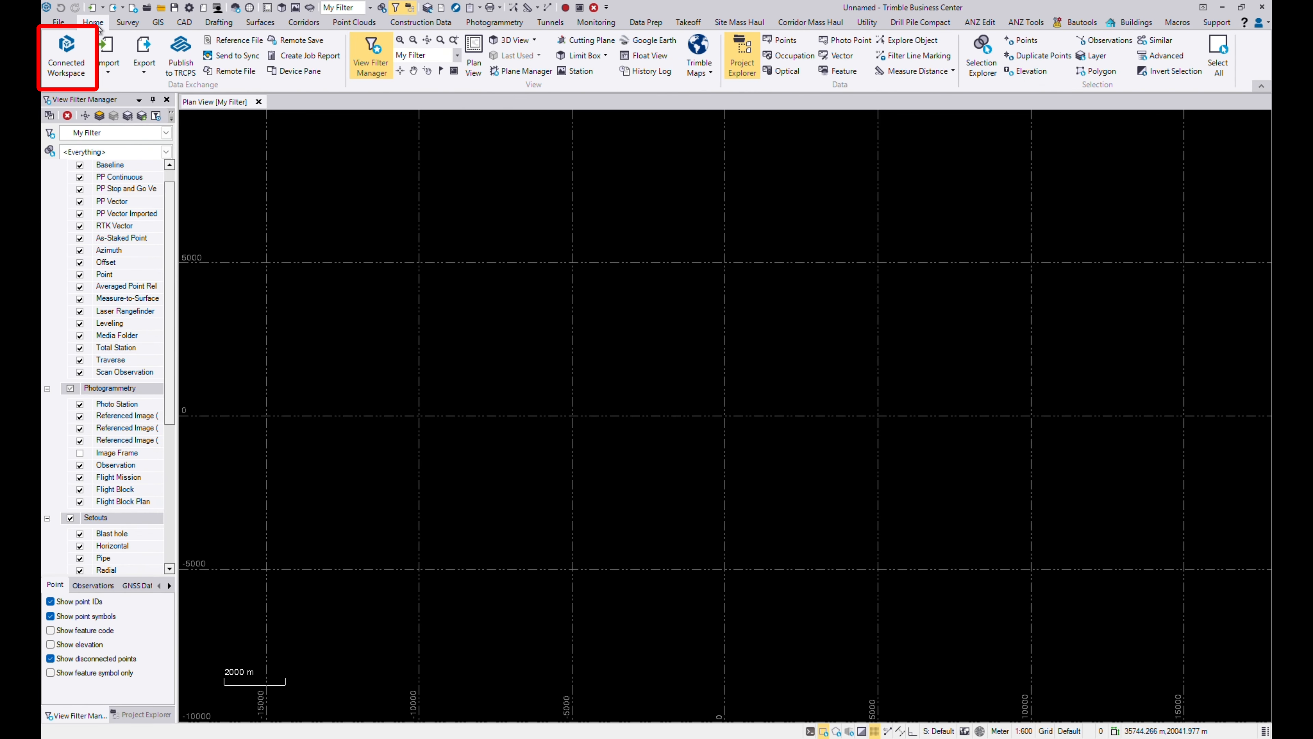
{"action": "left_click", "coordinate": [61, 58]}
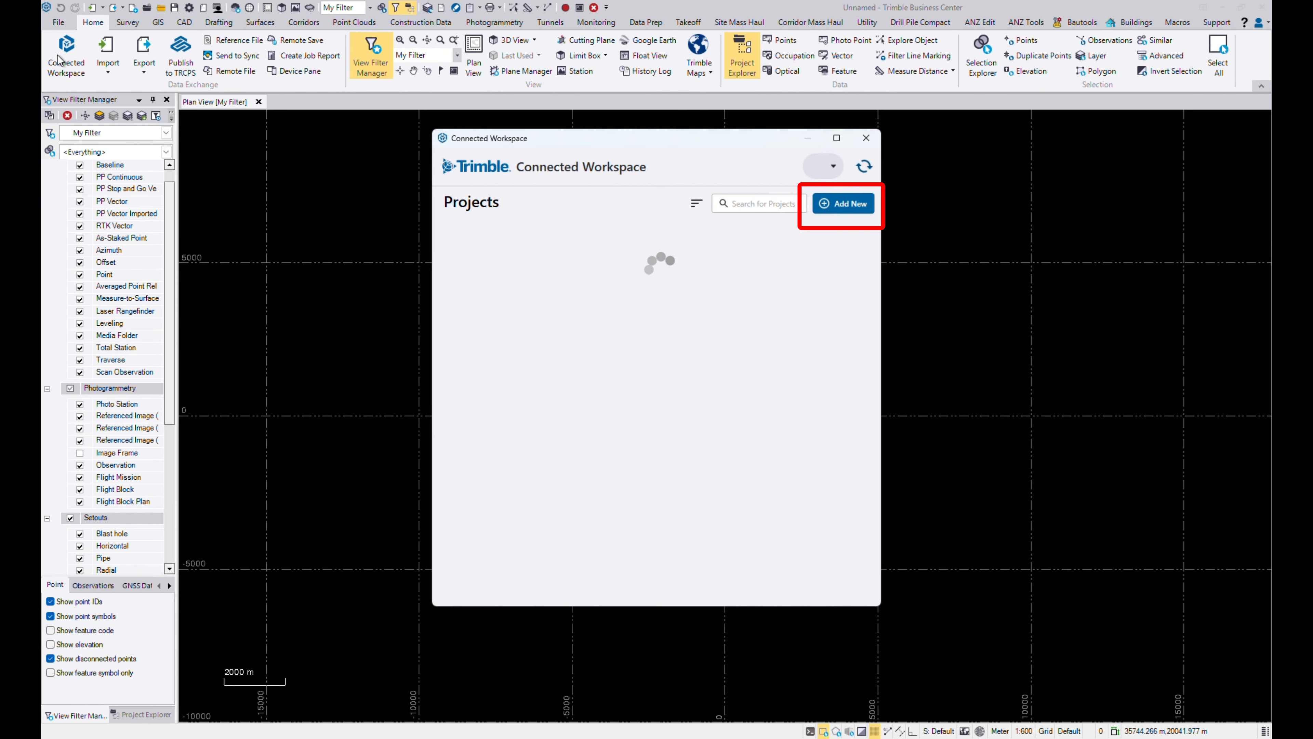
{"action": "left_click", "coordinate": [843, 203]}
{"action": "type", "text": "Connecting the Dots TBC"}
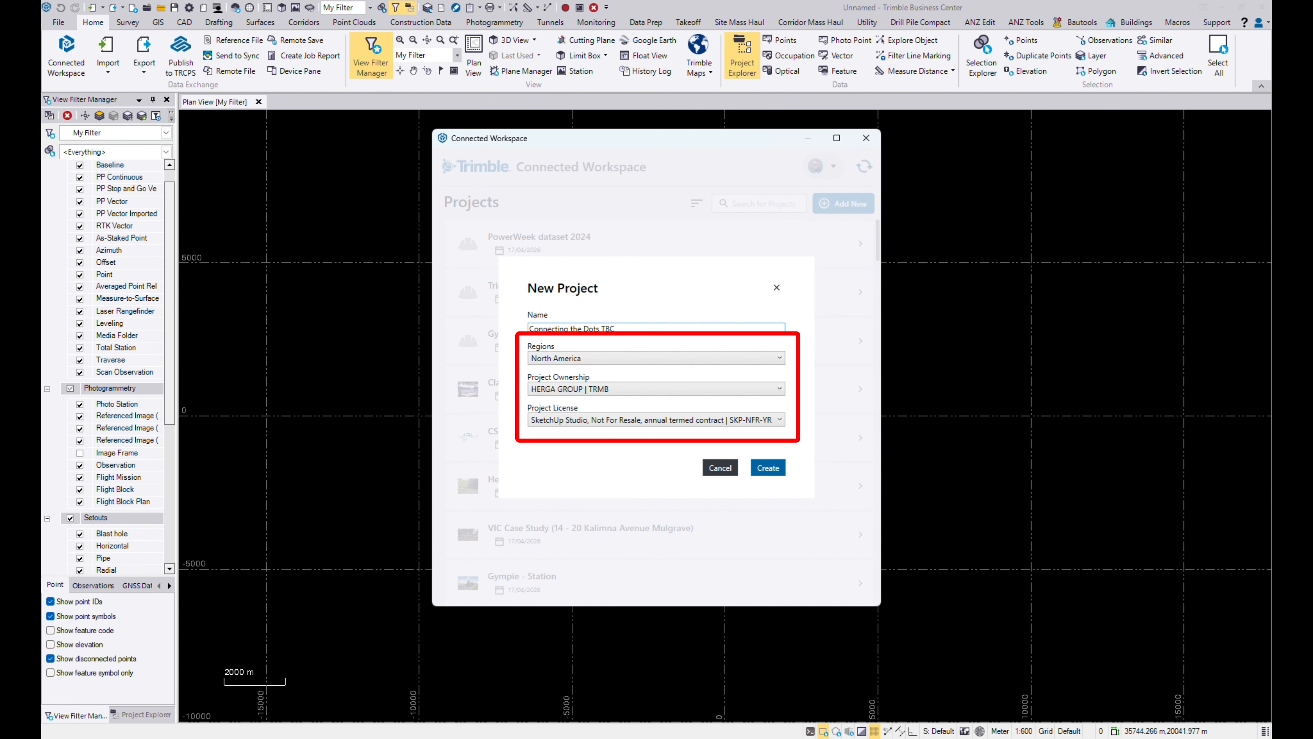
{"action": "left_click", "coordinate": [779, 358]}
{"action": "left_click", "coordinate": [771, 417]}
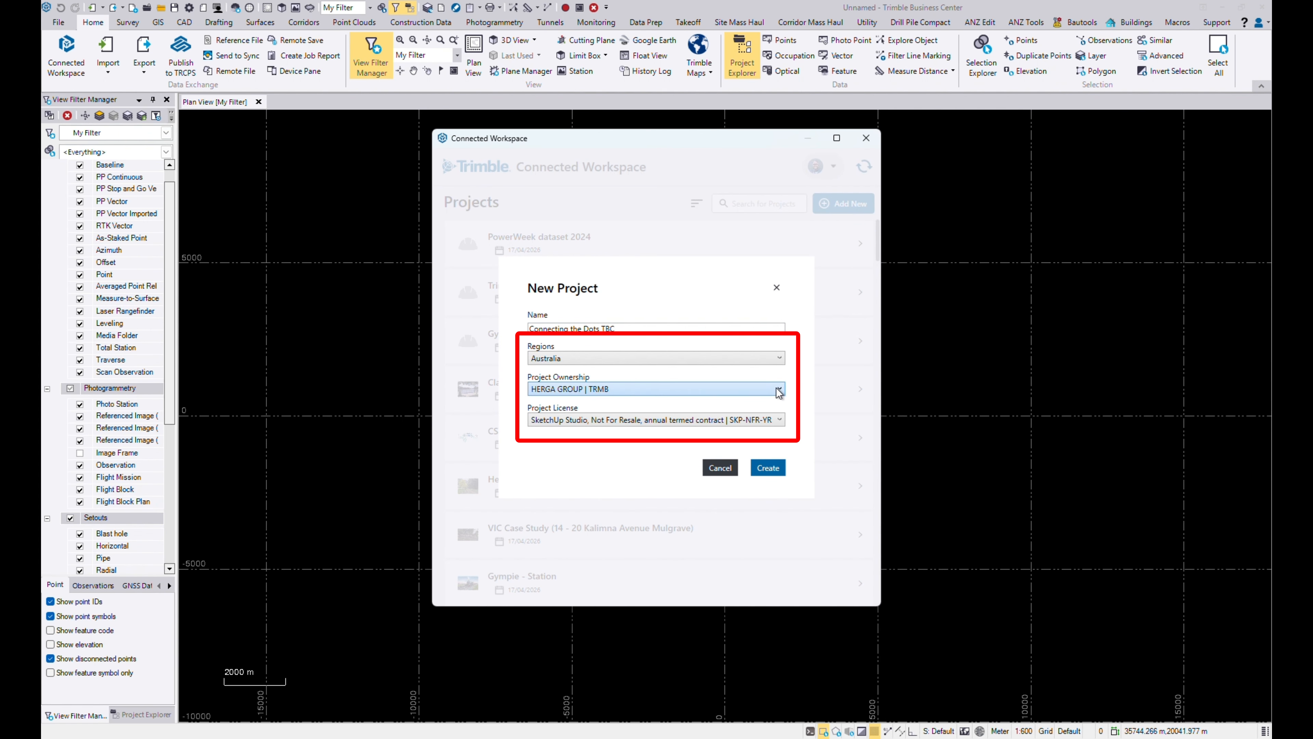
{"action": "left_click", "coordinate": [768, 468]}
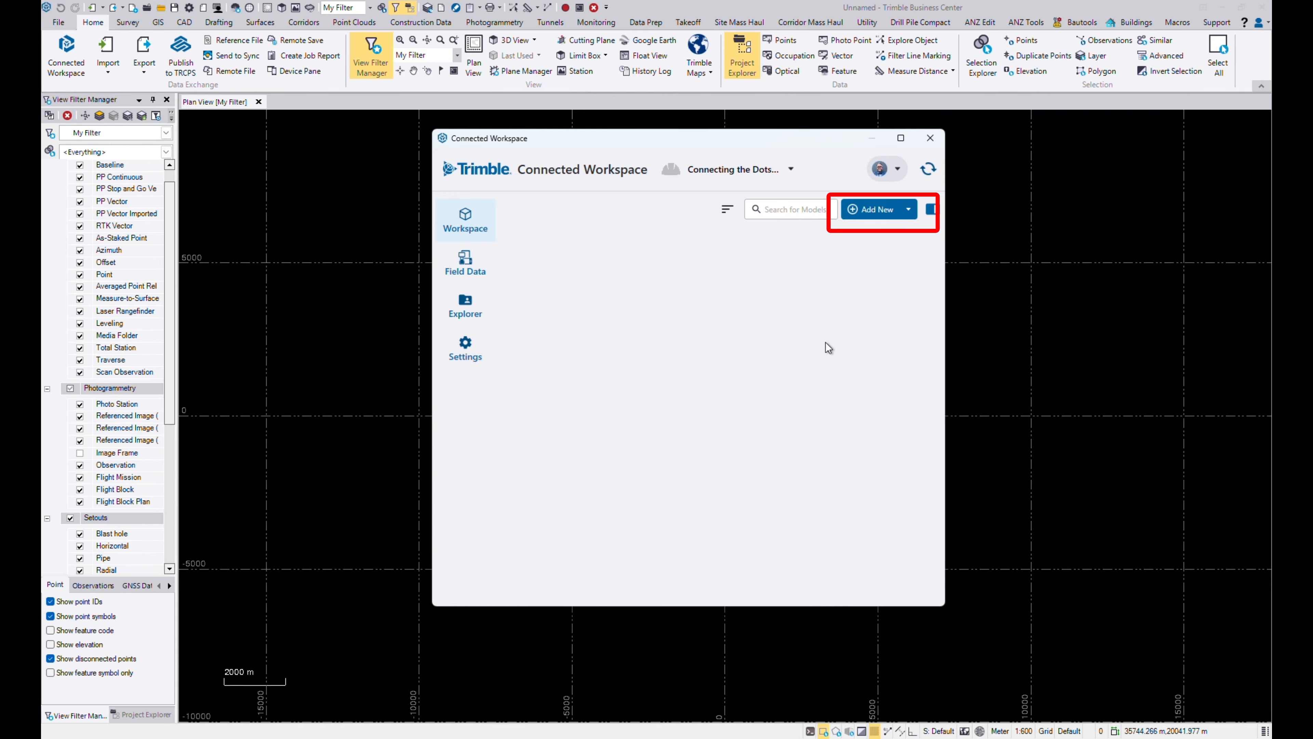
Add the existing Connecting the Dots TBC project to the workspace and migrate it to a shared dataset workspace
{"action": "left_click", "coordinate": [911, 209]}
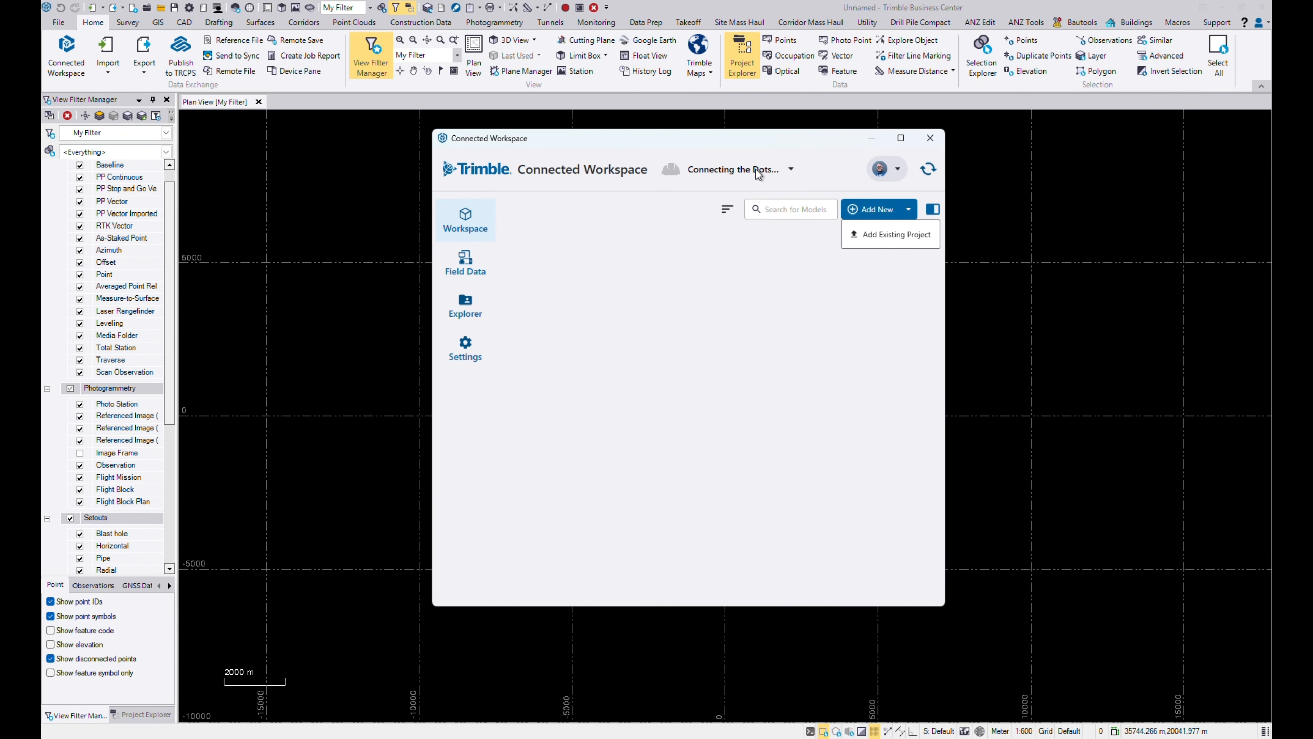
{"action": "left_click", "coordinate": [908, 234]}
{"action": "double_click", "coordinate": [372, 320]}
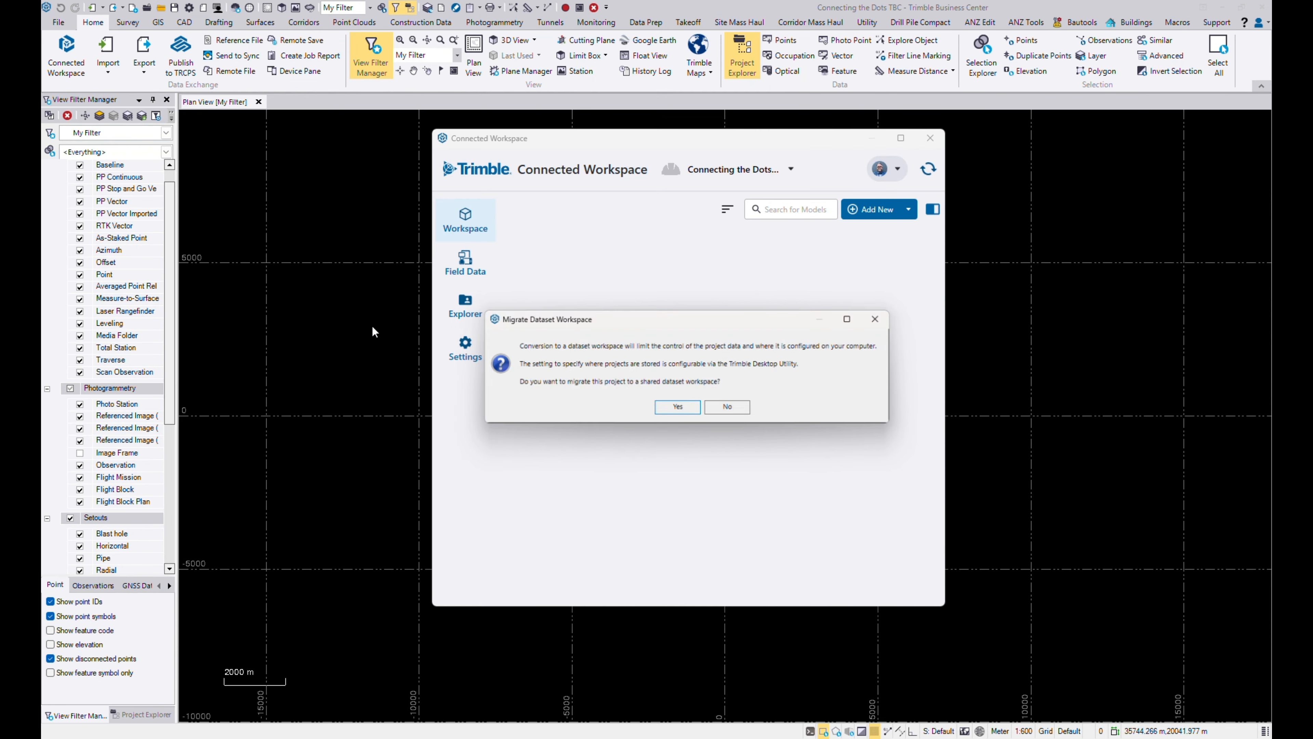
{"action": "left_click", "coordinate": [681, 416]}
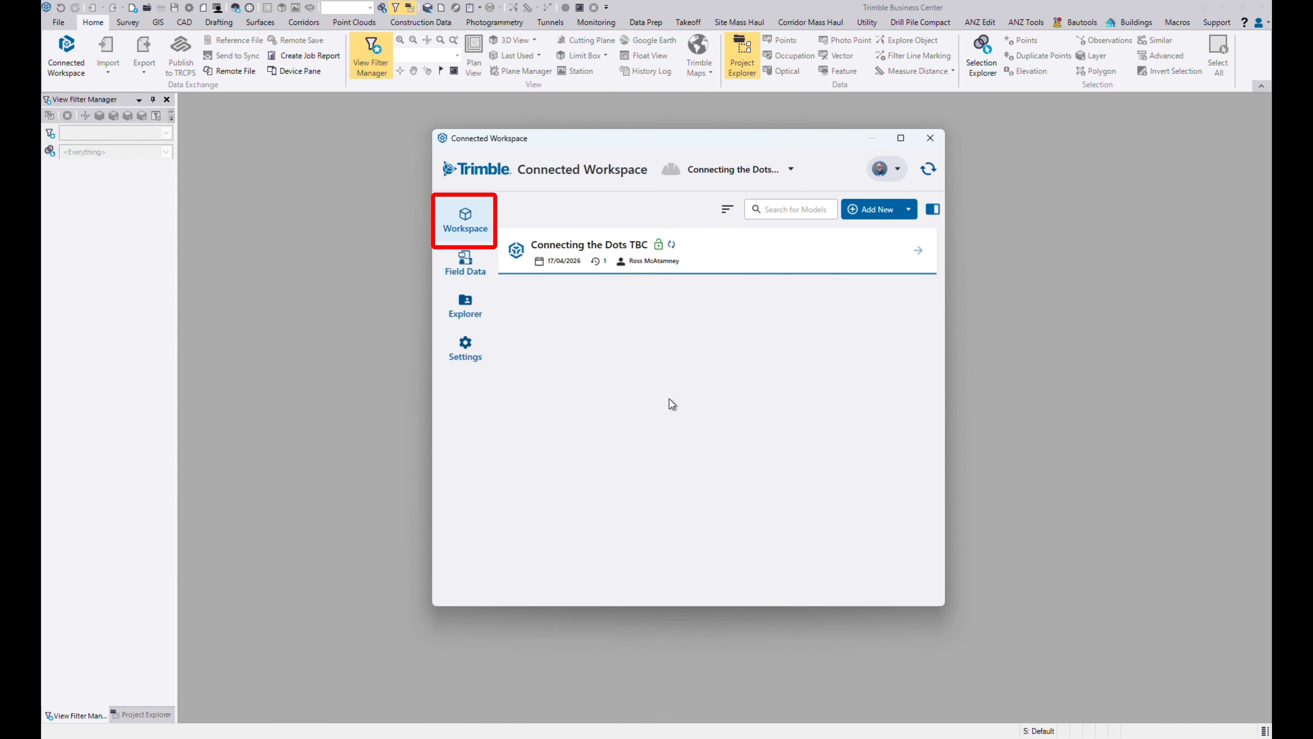
Open the Connecting the Dots TBC model from its Connected Workspace project
{"action": "left_click", "coordinate": [874, 262]}
{"action": "left_click", "coordinate": [994, 279]}
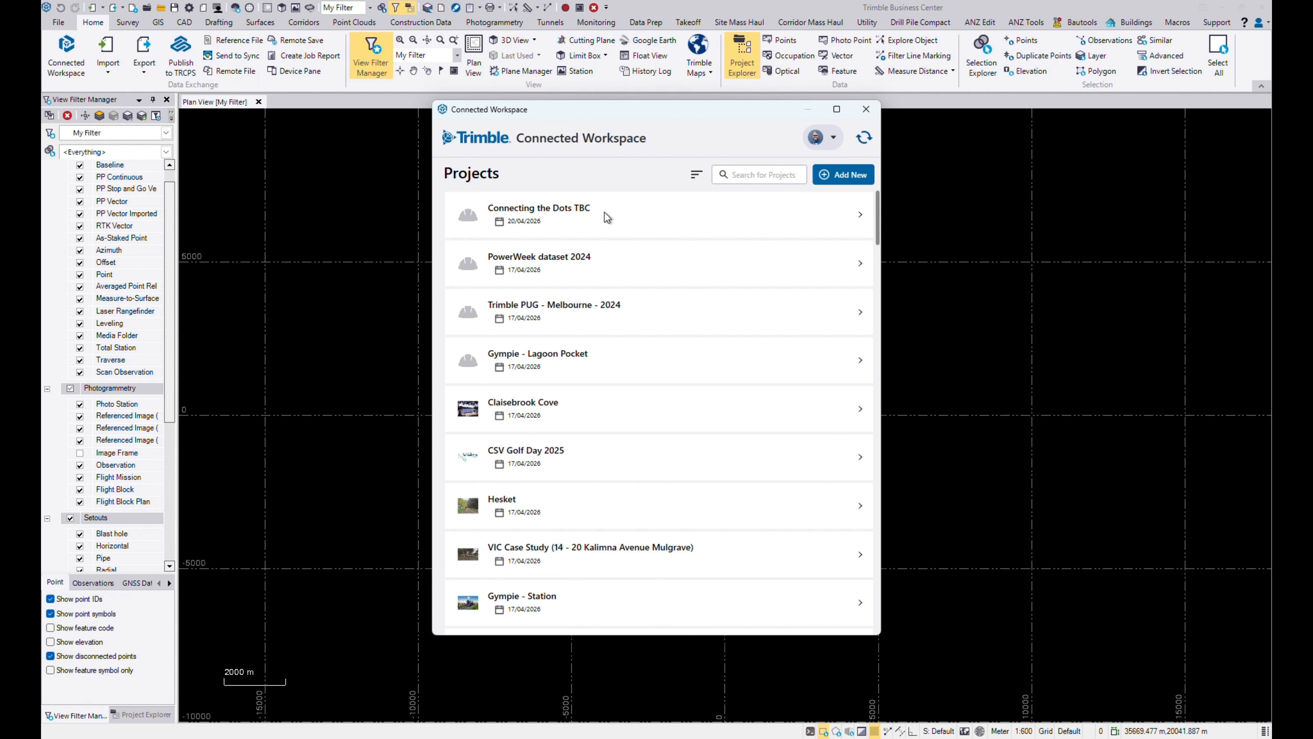
{"action": "left_click", "coordinate": [604, 209]}
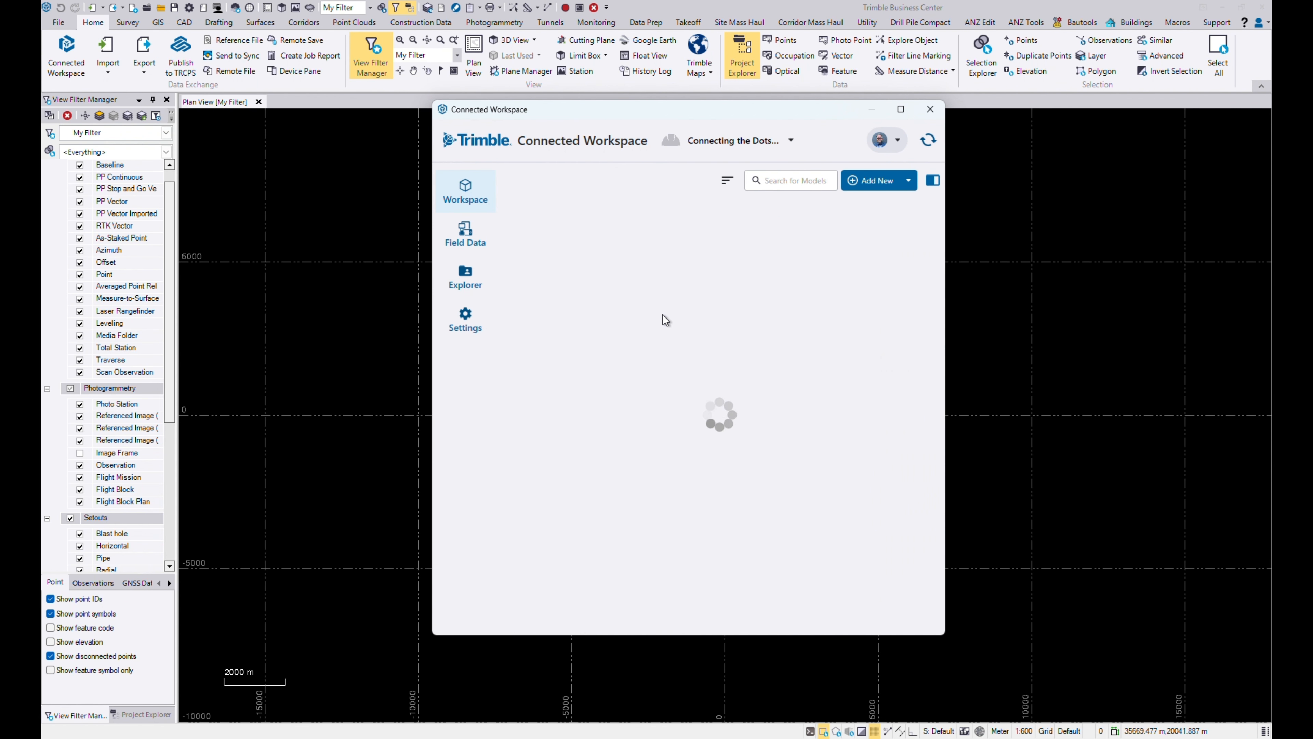
{"action": "left_click", "coordinate": [898, 250]}
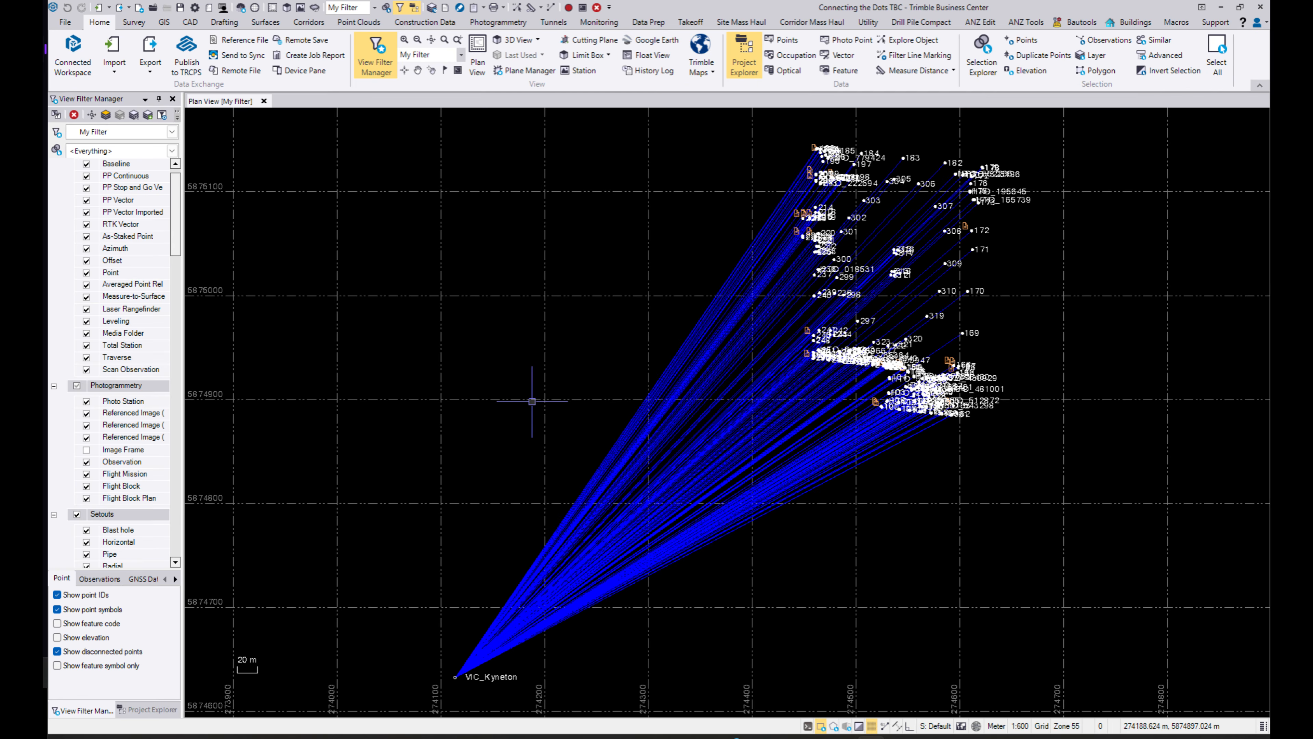
Save Connecting the Dots TBC.vce remotely to its Trimble Connect project under Australia, including the associated VCE project files
{"action": "left_click", "coordinate": [307, 40]}
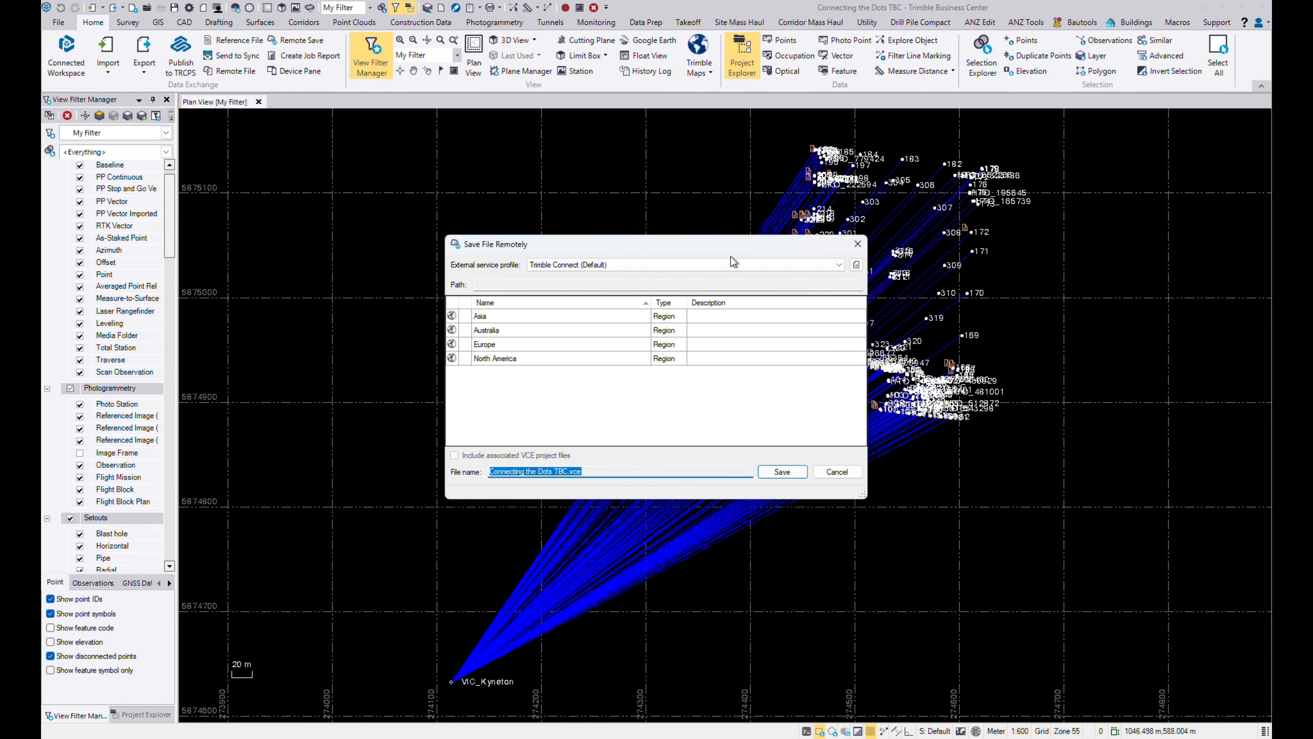
{"action": "left_click", "coordinate": [508, 331]}
{"action": "double_click", "coordinate": [508, 332]}
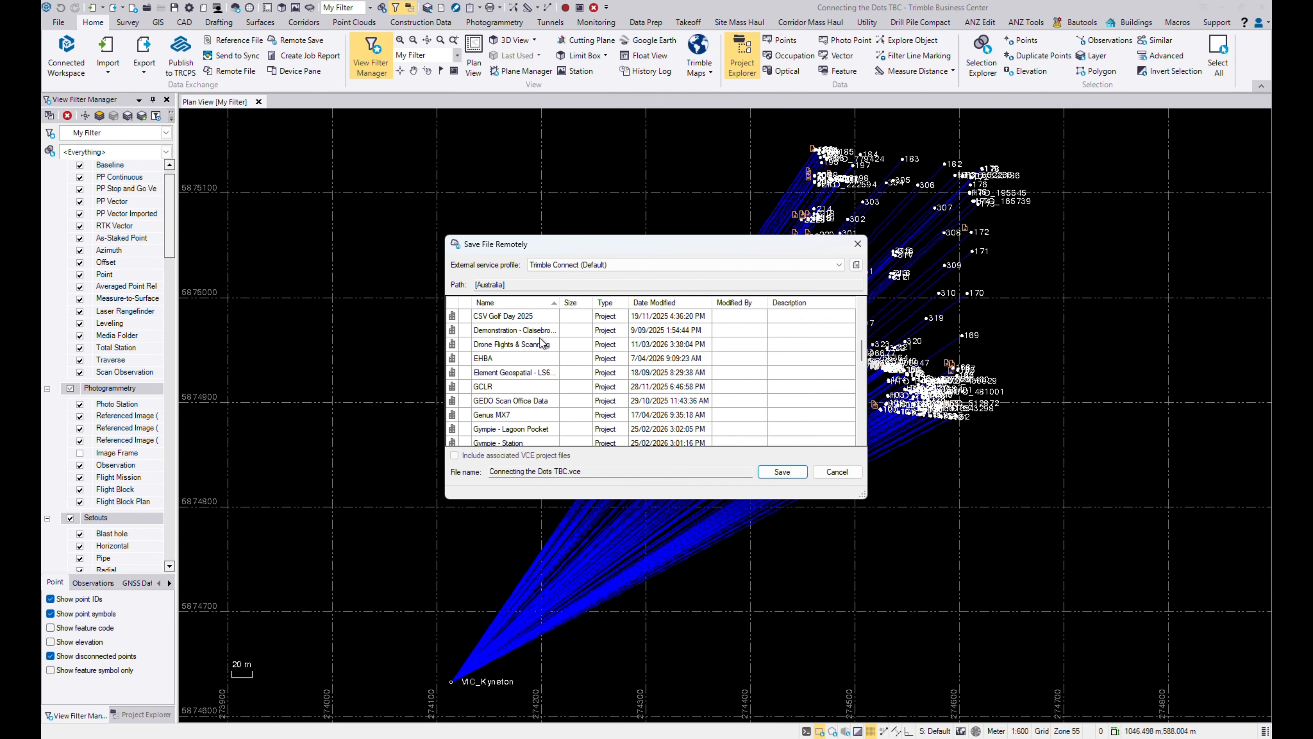
{"action": "double_click", "coordinate": [519, 329]}
{"action": "left_click", "coordinate": [454, 455]}
{"action": "left_click", "coordinate": [777, 472]}
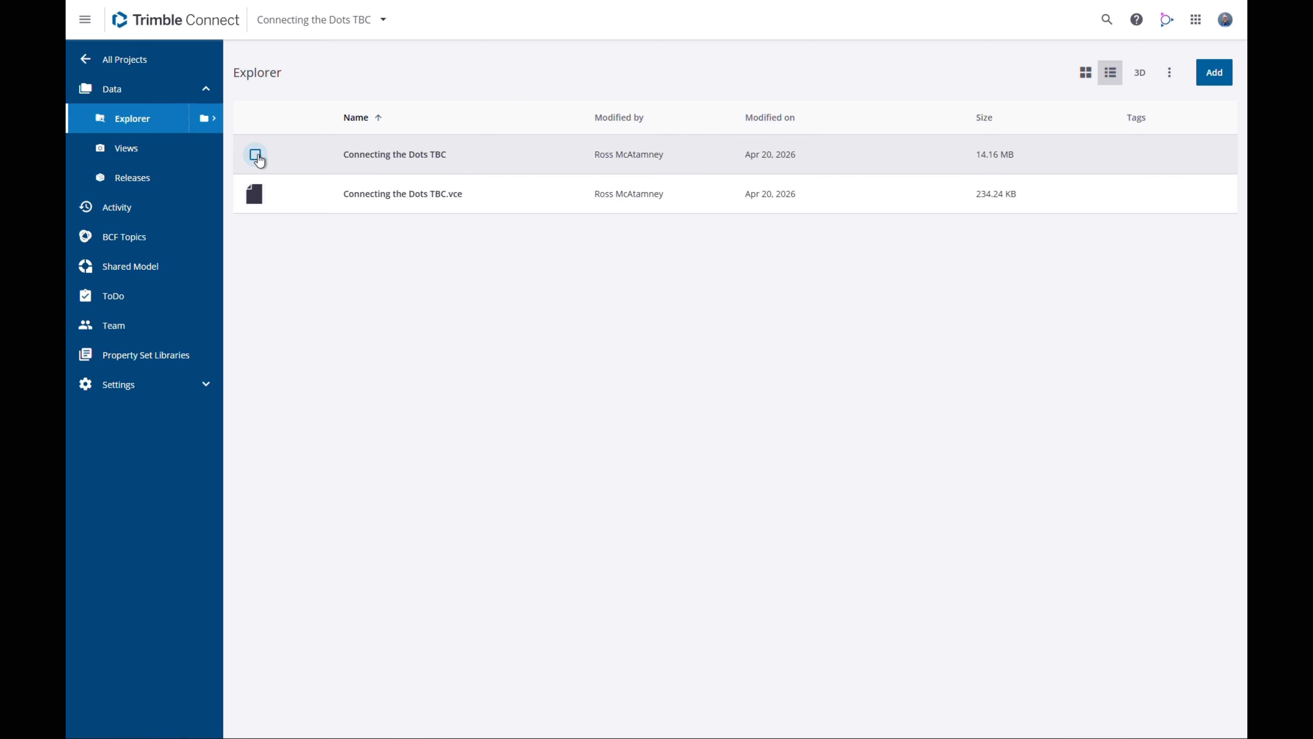
Switch to Trimble Connect and view the contents of the uploaded Connecting the Dots TBC folder
{"action": "left_click", "coordinate": [254, 153]}
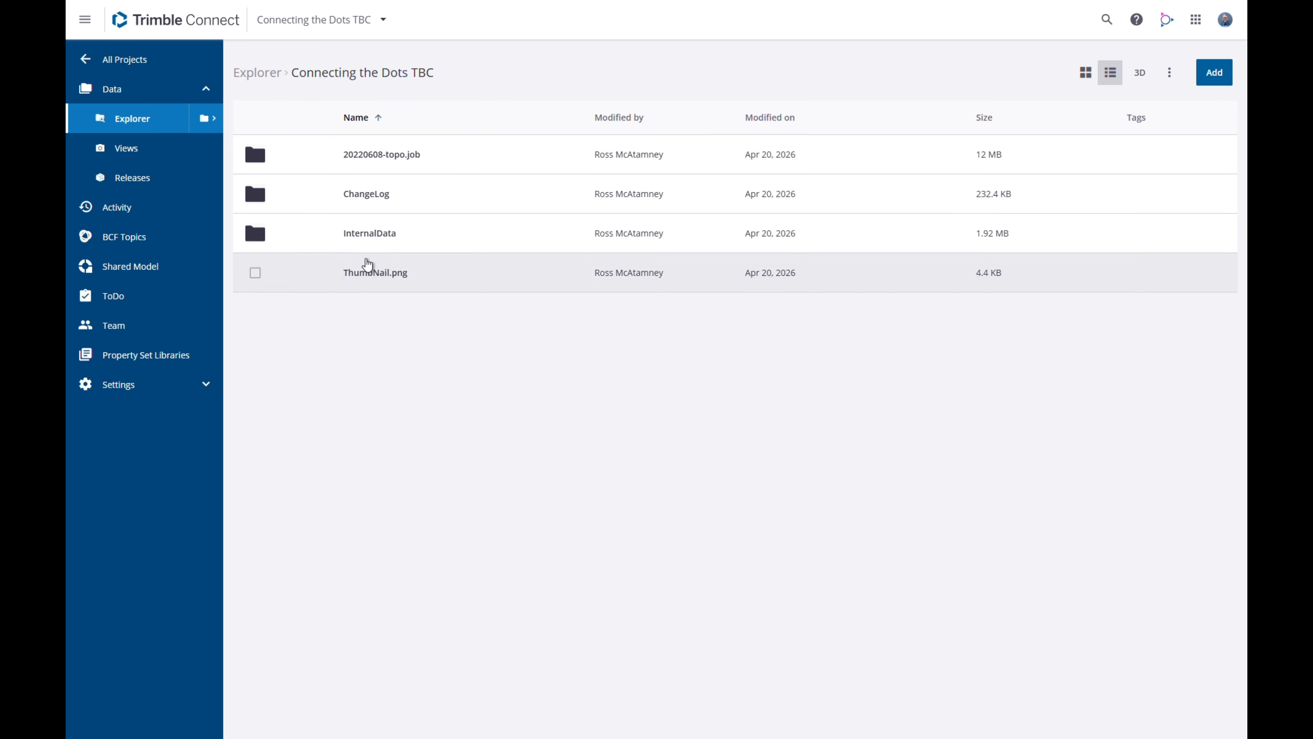
{"action": "key", "text": "alt+Left"}
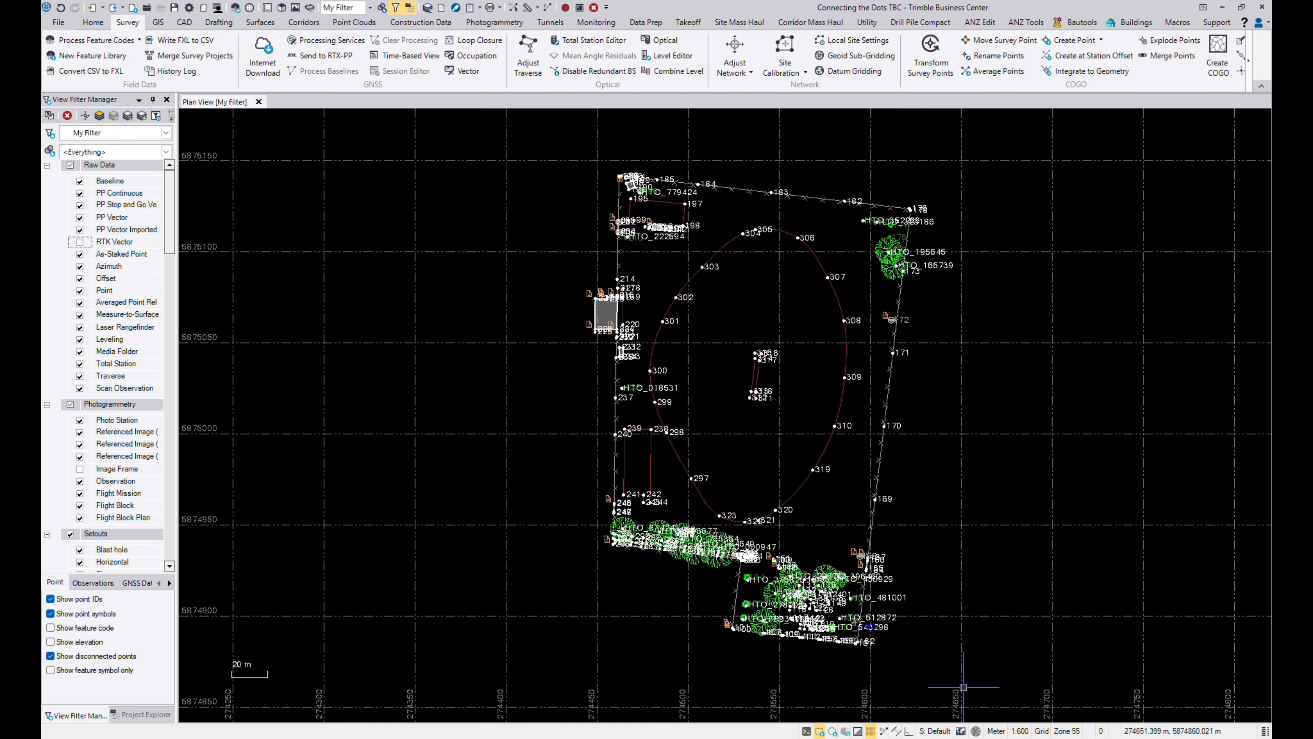
Switch to Trimble Business Center, select all survey data, and export it as a DWG saved remotely to the Trimble Connect project
{"action": "key", "text": "ctrl+a"}
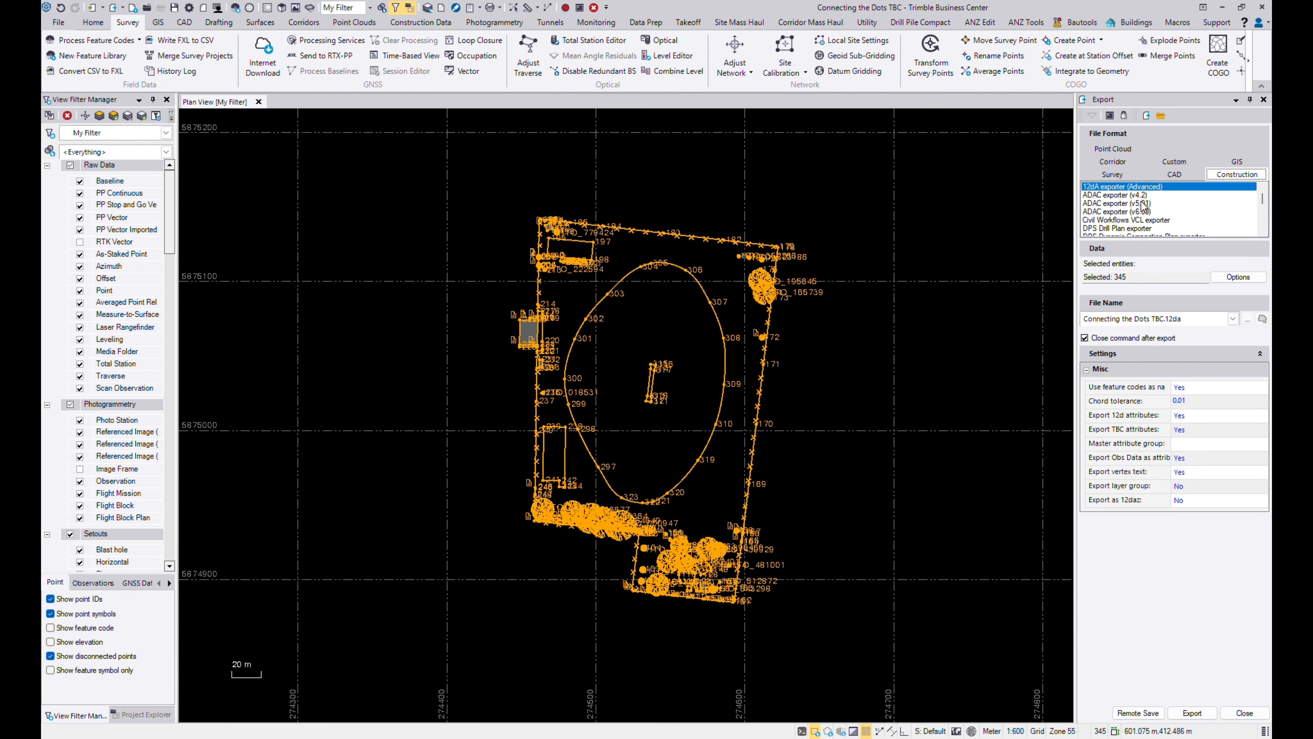
{"action": "left_click", "coordinate": [1174, 174]}
{"action": "left_click", "coordinate": [1138, 713]}
{"action": "left_click", "coordinate": [844, 621]}
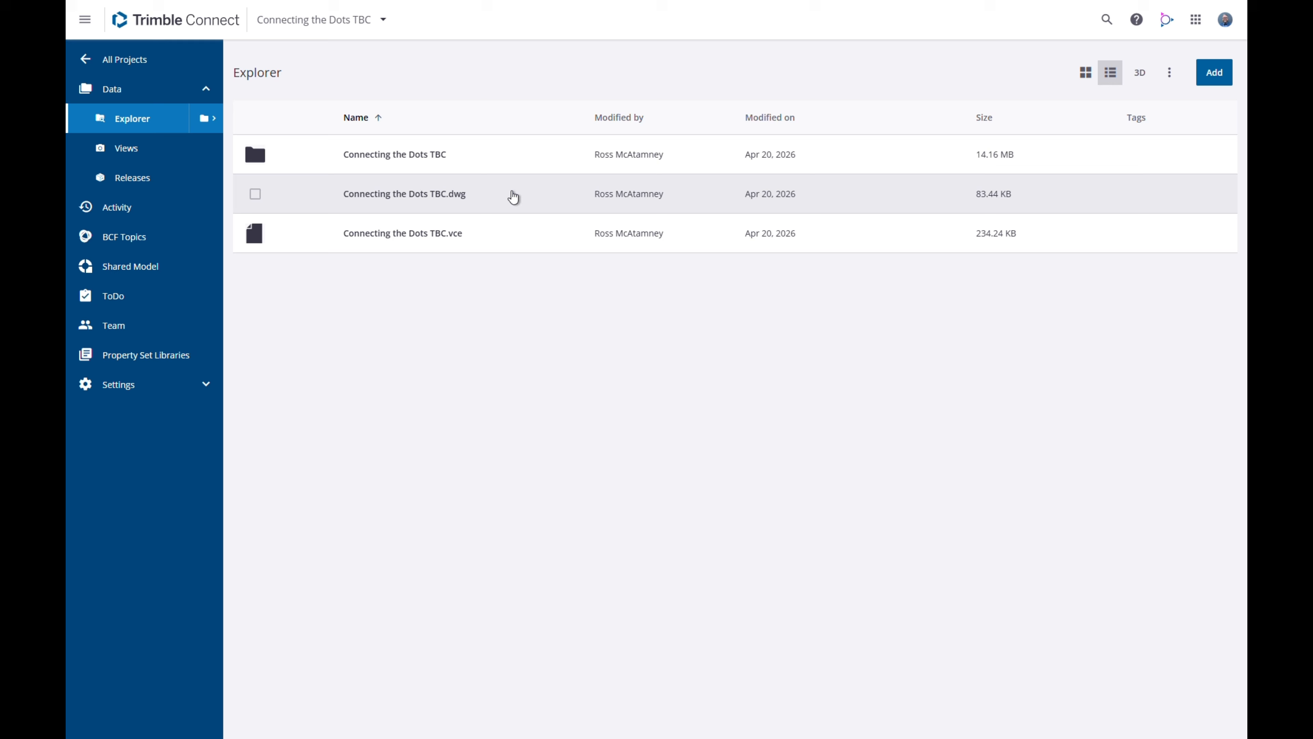
Switch to Trimble Connect and open Connecting the Dots TBC.dwg in a viewer
{"action": "left_click", "coordinate": [513, 196]}
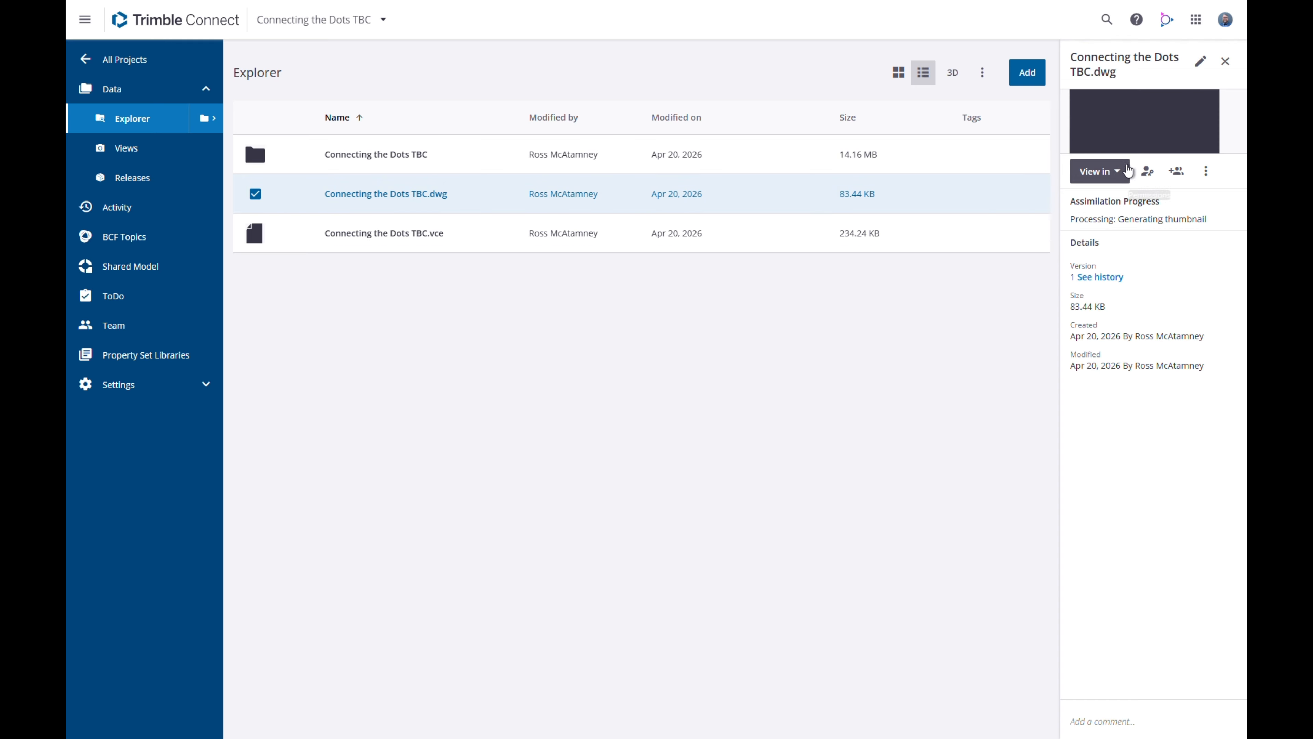
{"action": "left_click", "coordinate": [1100, 252]}
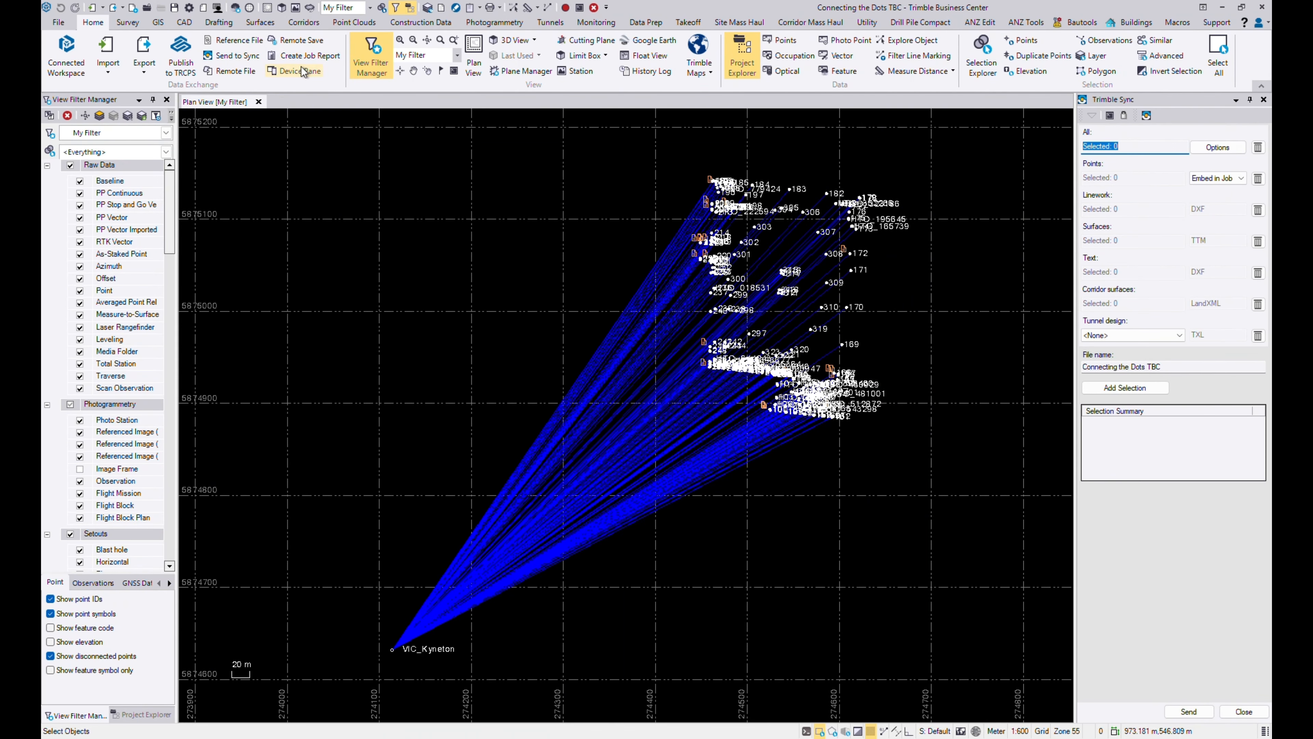
Send all plan view objects from Trimble Business Center to Trimble Sync Manager and add them to the Connecting the Dots TBC project
{"action": "left_click_drag", "start_coordinate": [288, 130], "coordinate": [978, 665]}
{"action": "left_click", "coordinate": [1125, 388]}
{"action": "left_click", "coordinate": [1193, 713]}
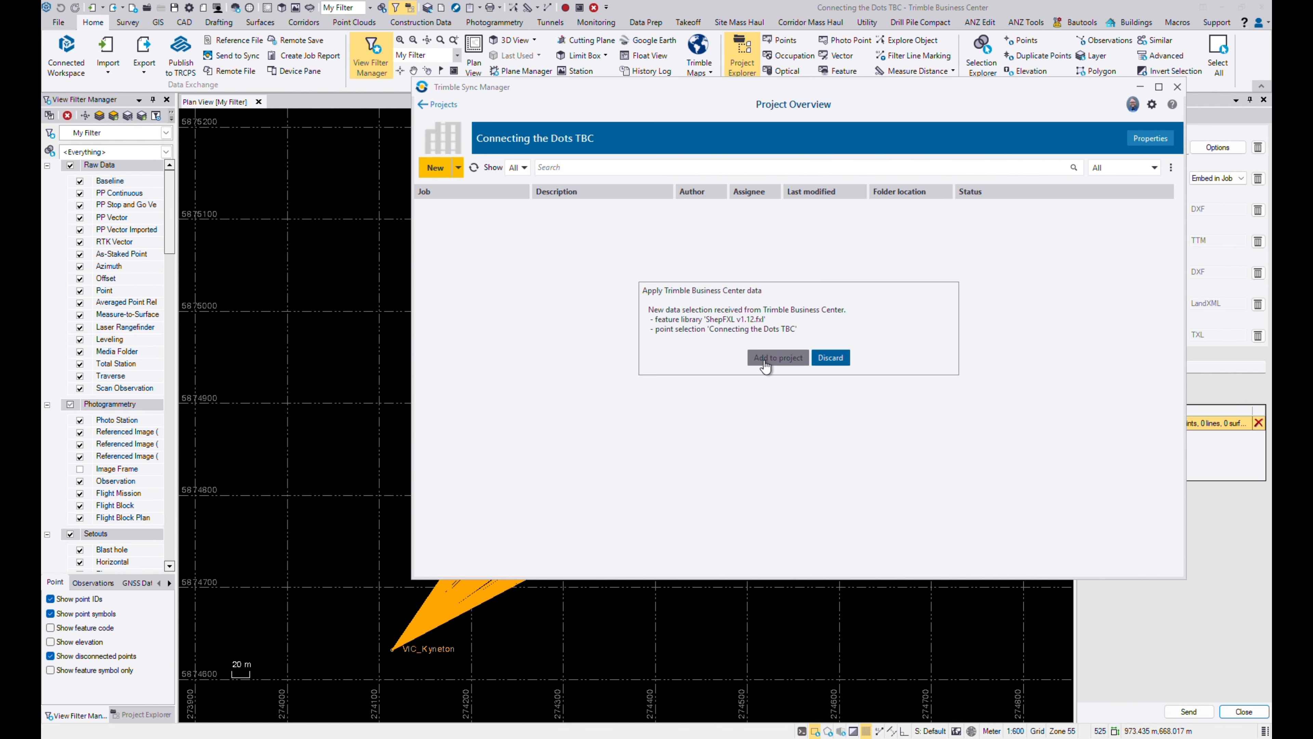
{"action": "left_click", "coordinate": [767, 360]}
Create the field job 20-04-2026 3 with the description Connecting the Dots TBC
{"action": "left_click", "coordinate": [882, 196]}
{"action": "left_click", "coordinate": [837, 209]}
{"action": "left_click", "coordinate": [771, 446]}
{"action": "type", "text": "Connectin"}
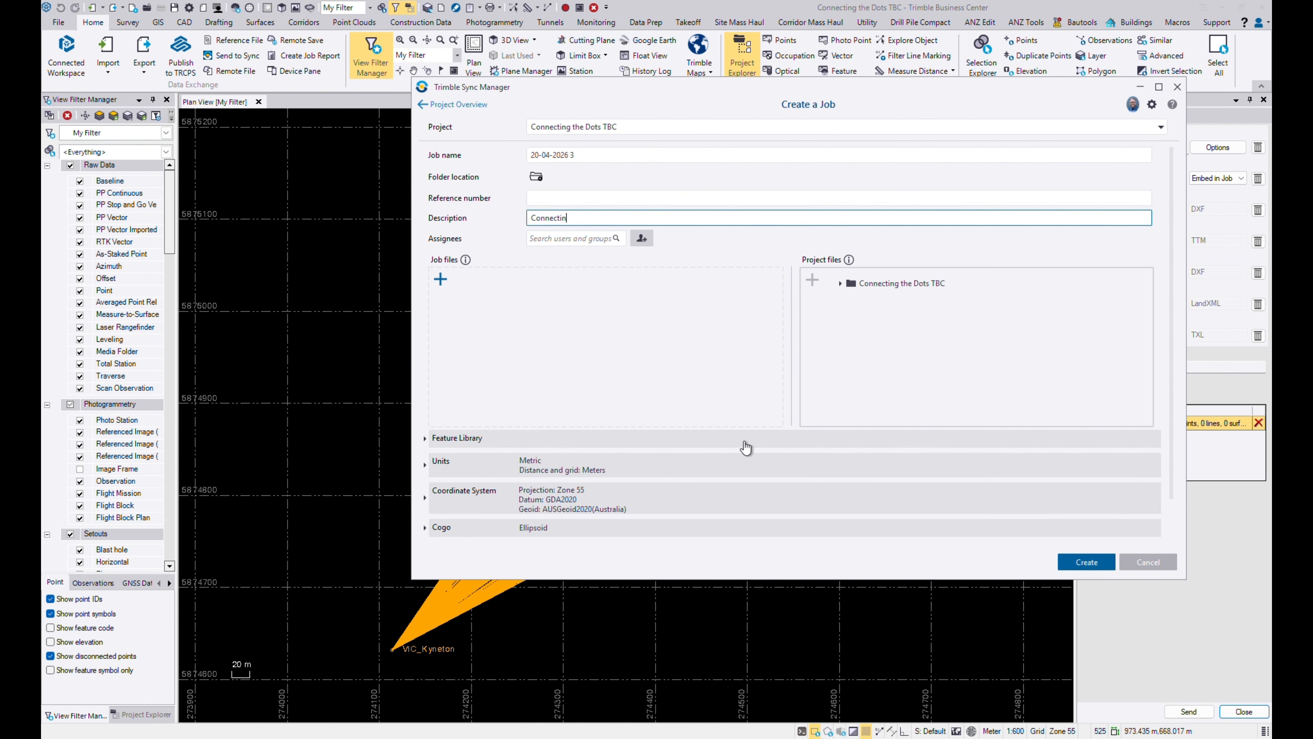
{"action": "type", "text": "g the Dots TBC"}
{"action": "left_click", "coordinate": [1086, 562]}
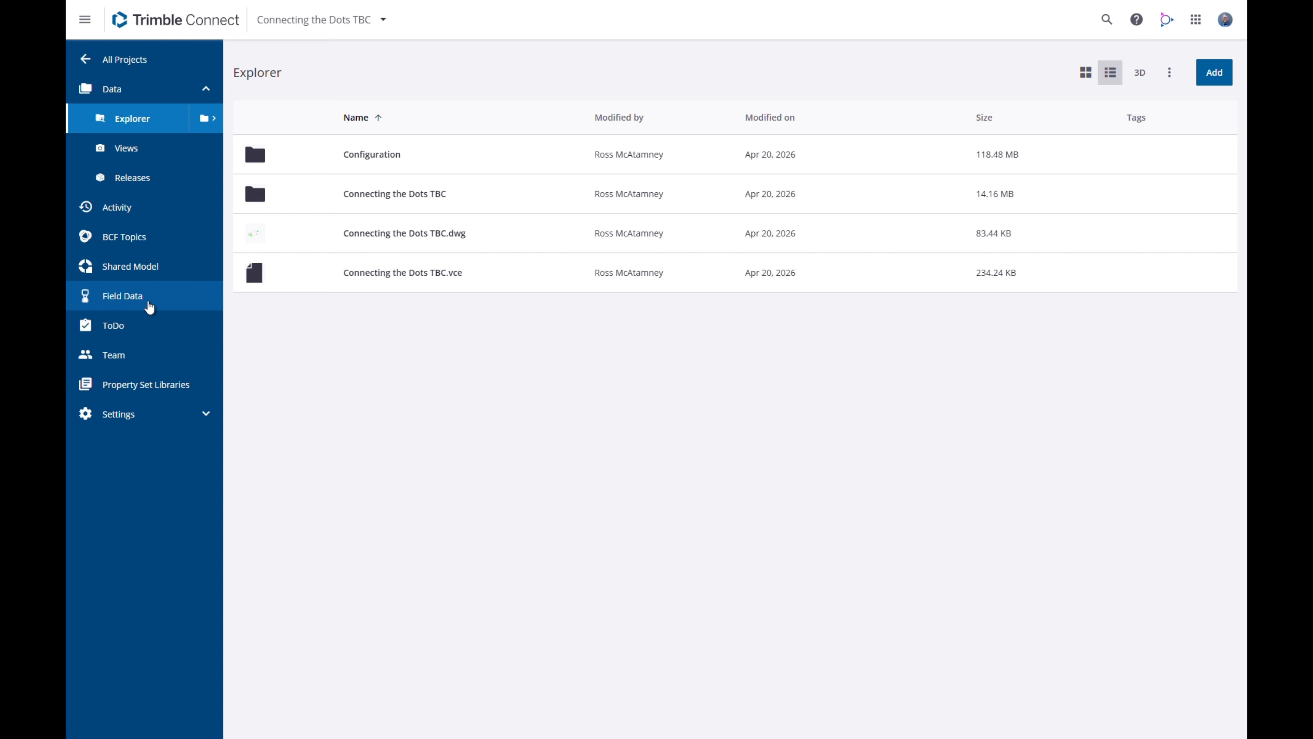
Switch to Trimble Connect, open the project's field data viewer, and view the job 20-04-2026 3
{"action": "left_click", "coordinate": [147, 301]}
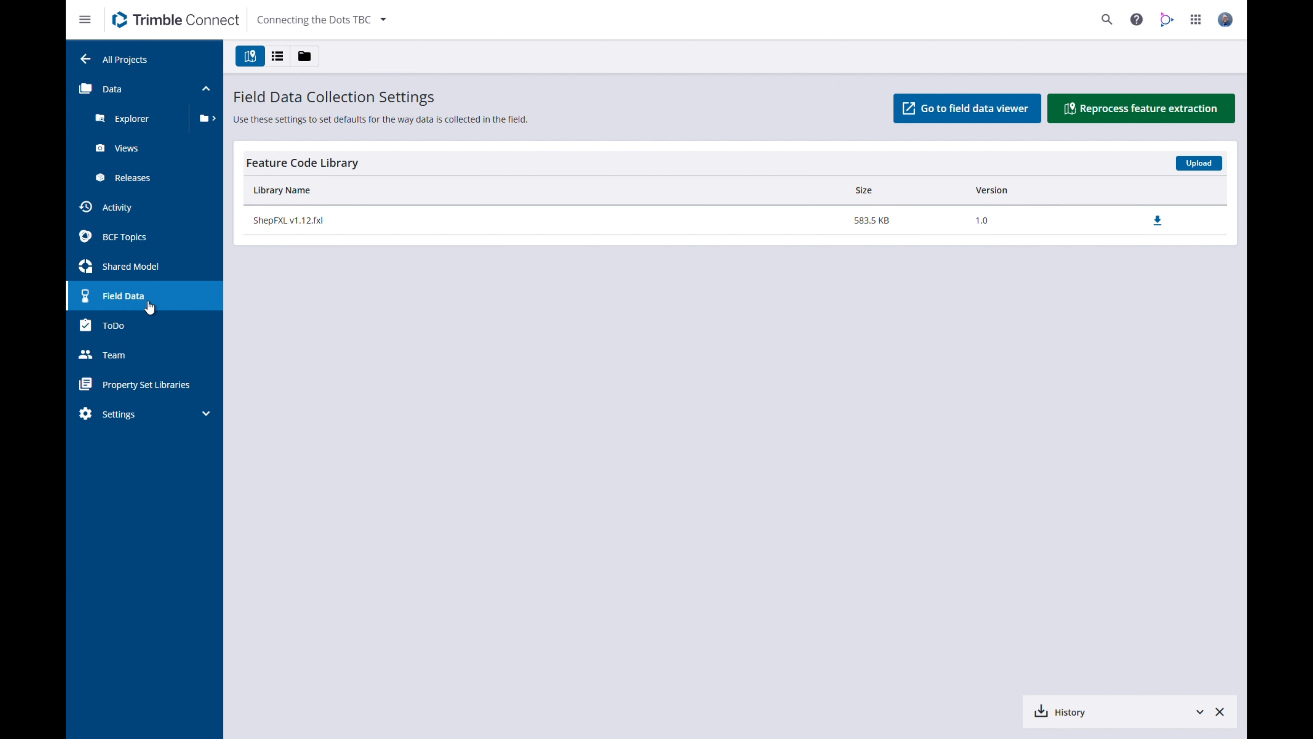
{"action": "left_click", "coordinate": [933, 111]}
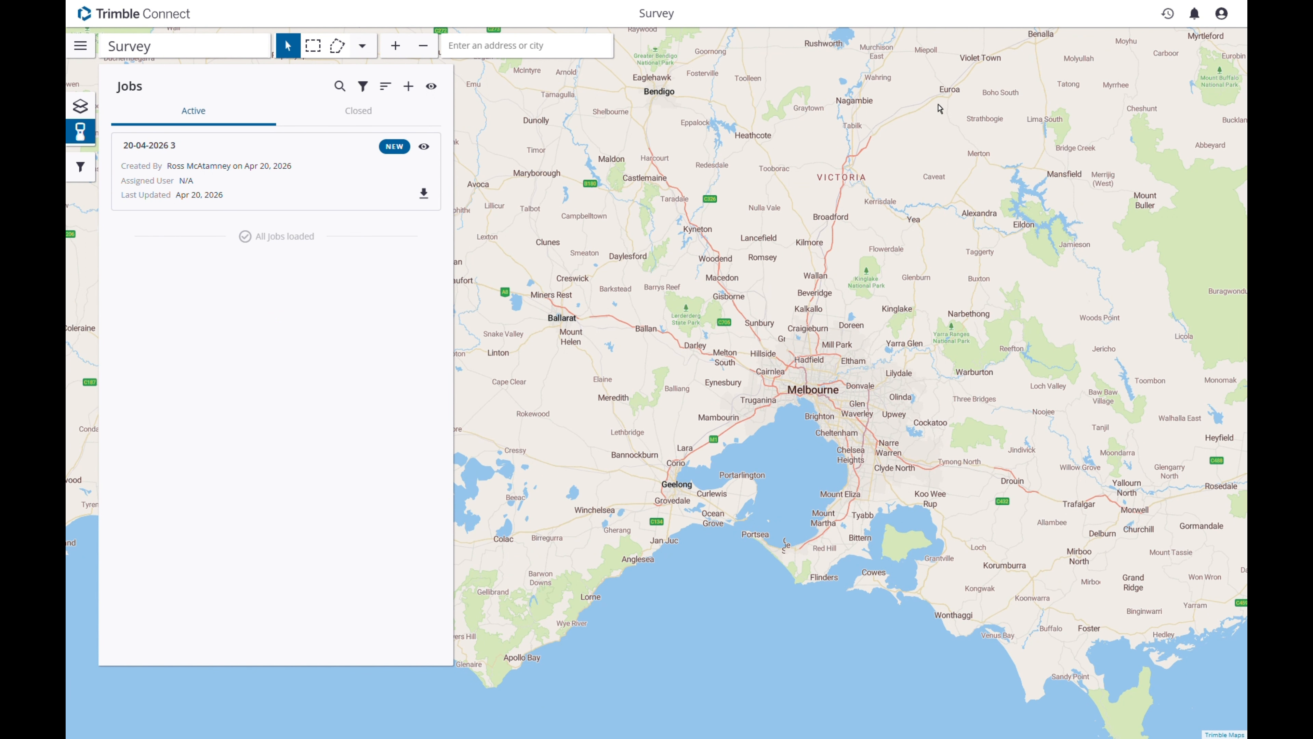
{"action": "left_click", "coordinate": [355, 177]}
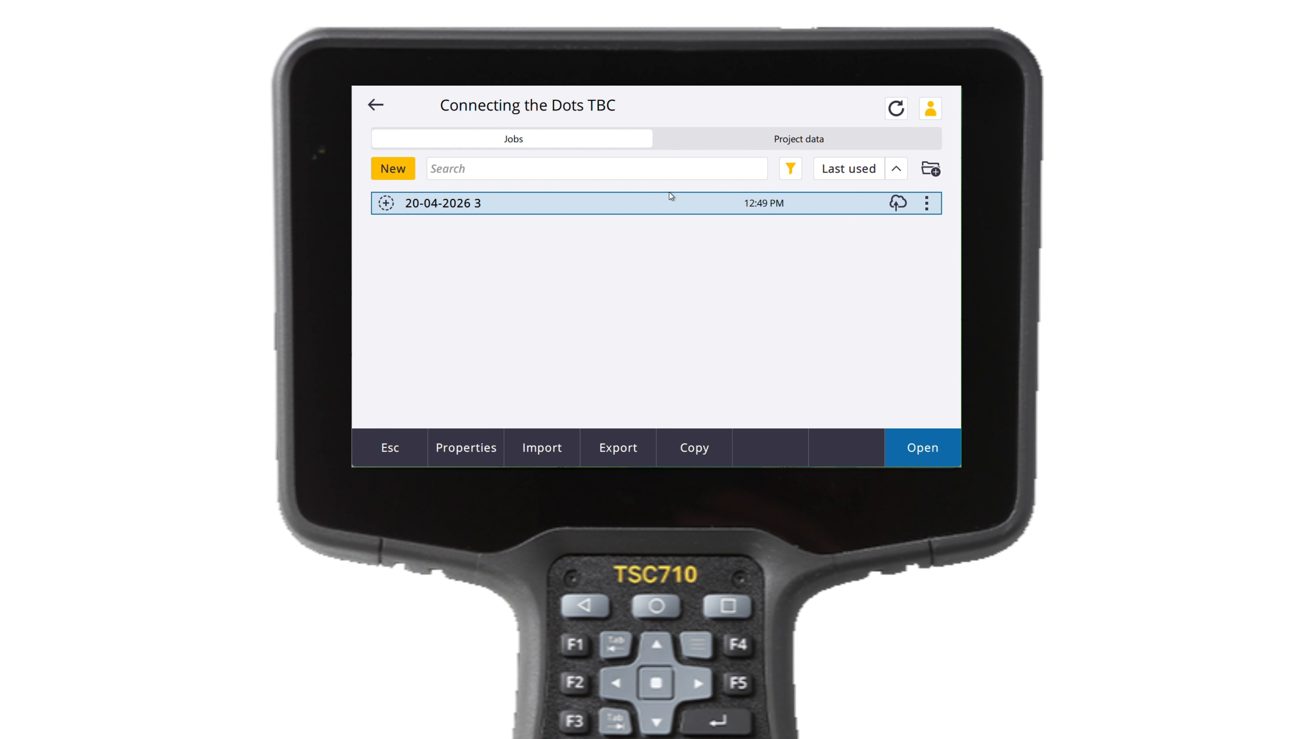
Open the field job 20-04-2026 3, and switch to Trimble Connect to review the project details of Connecting the Dots TBC
{"action": "double_click", "coordinate": [554, 208]}
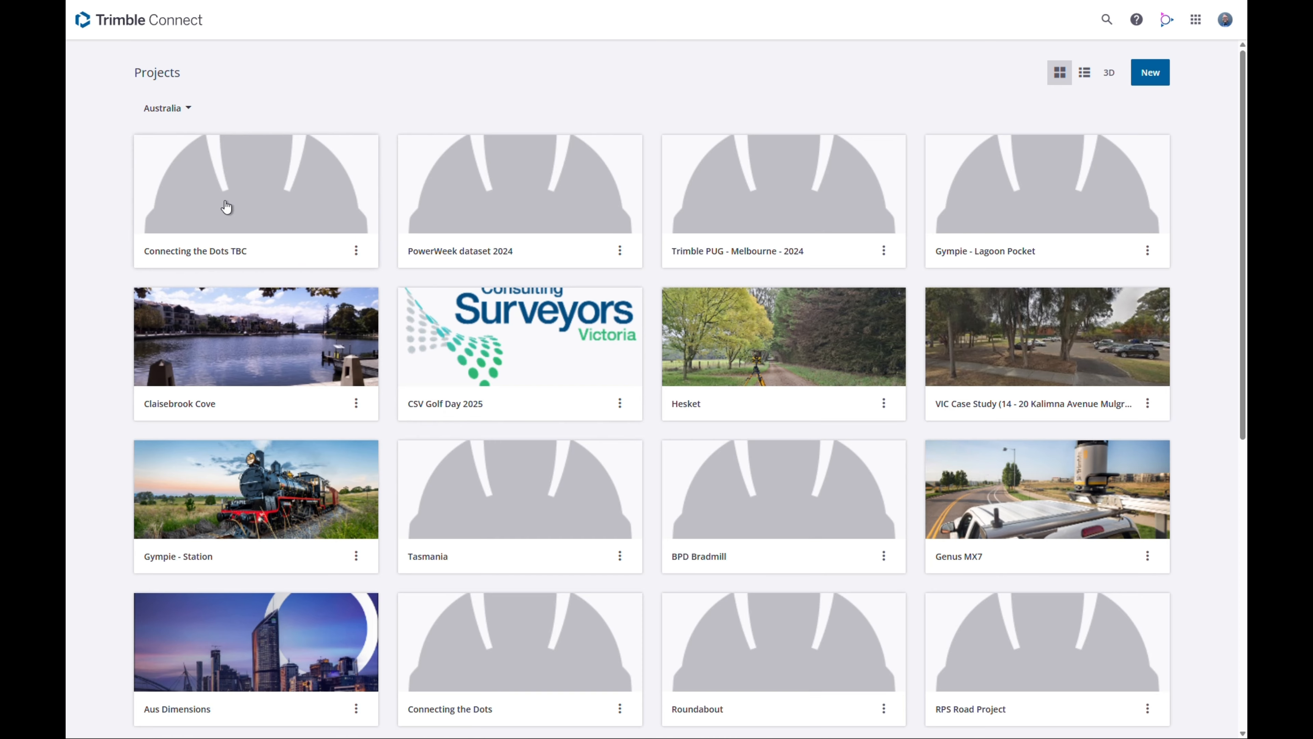
{"action": "left_click", "coordinate": [226, 205]}
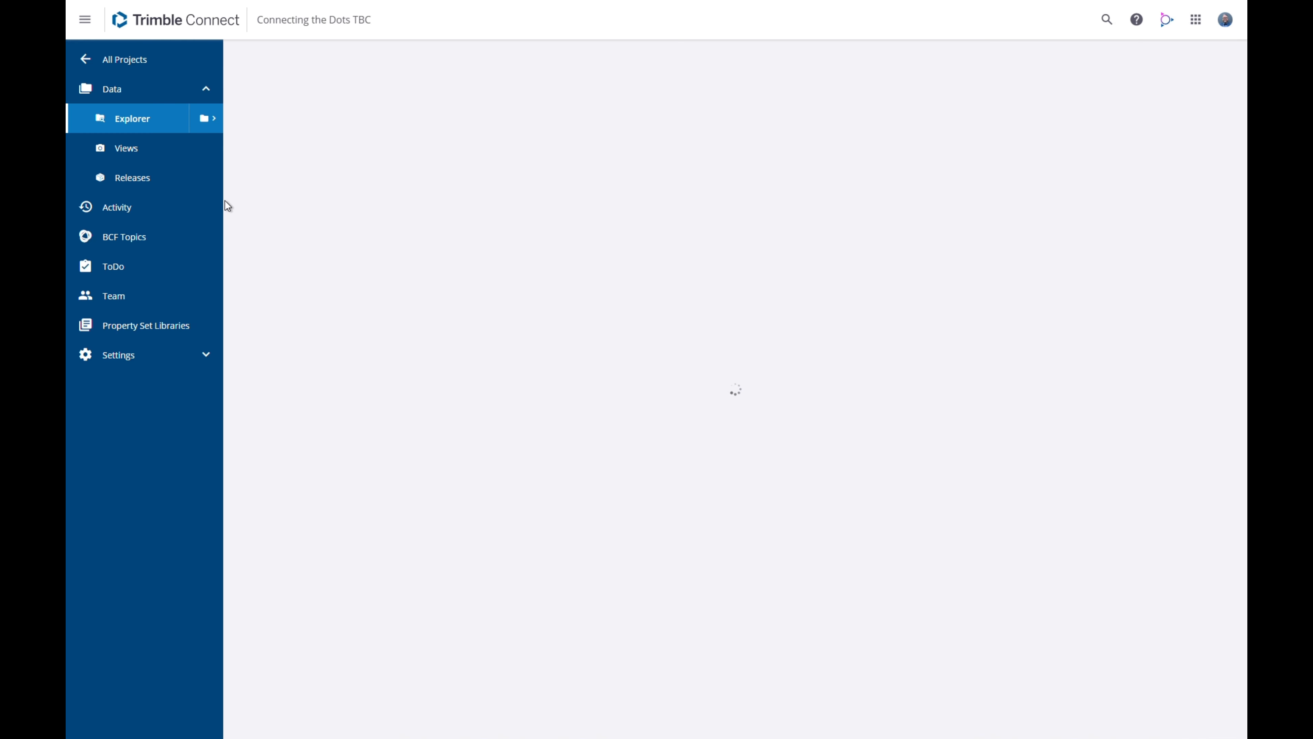
{"action": "left_click", "coordinate": [206, 381]}
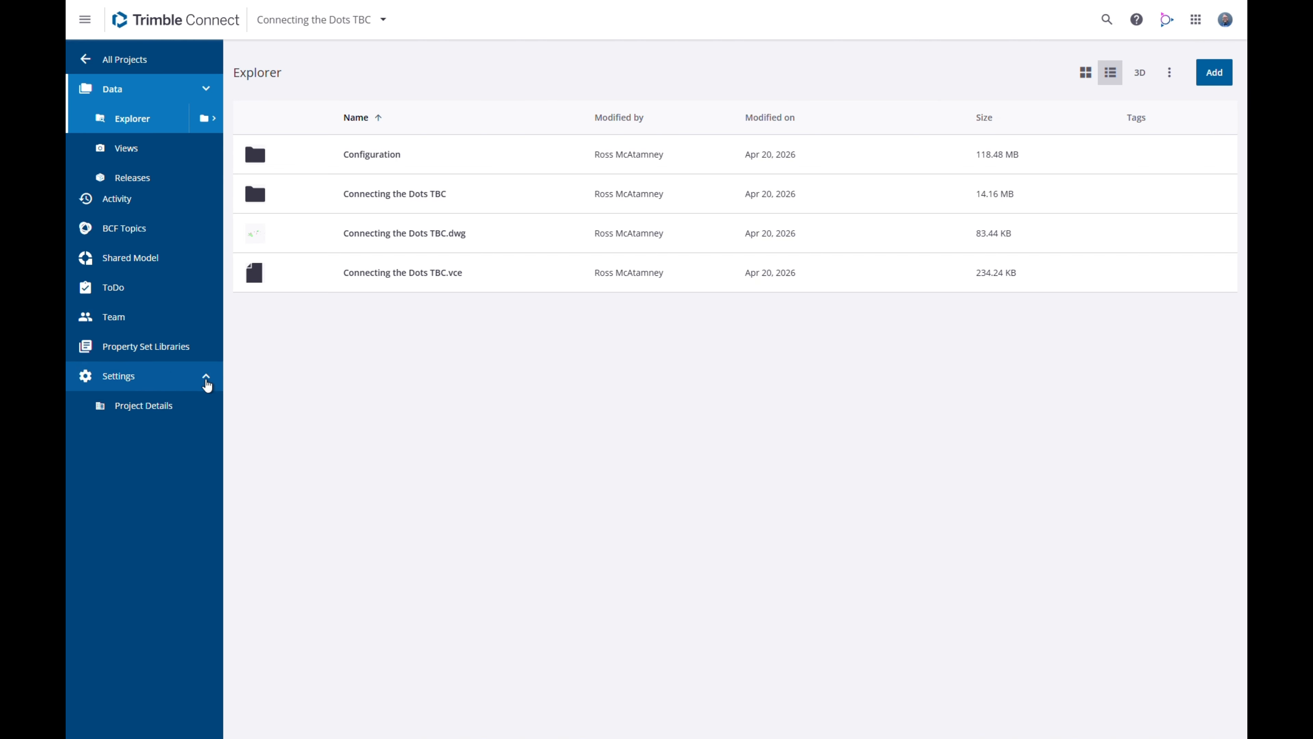
{"action": "left_click", "coordinate": [193, 334]}
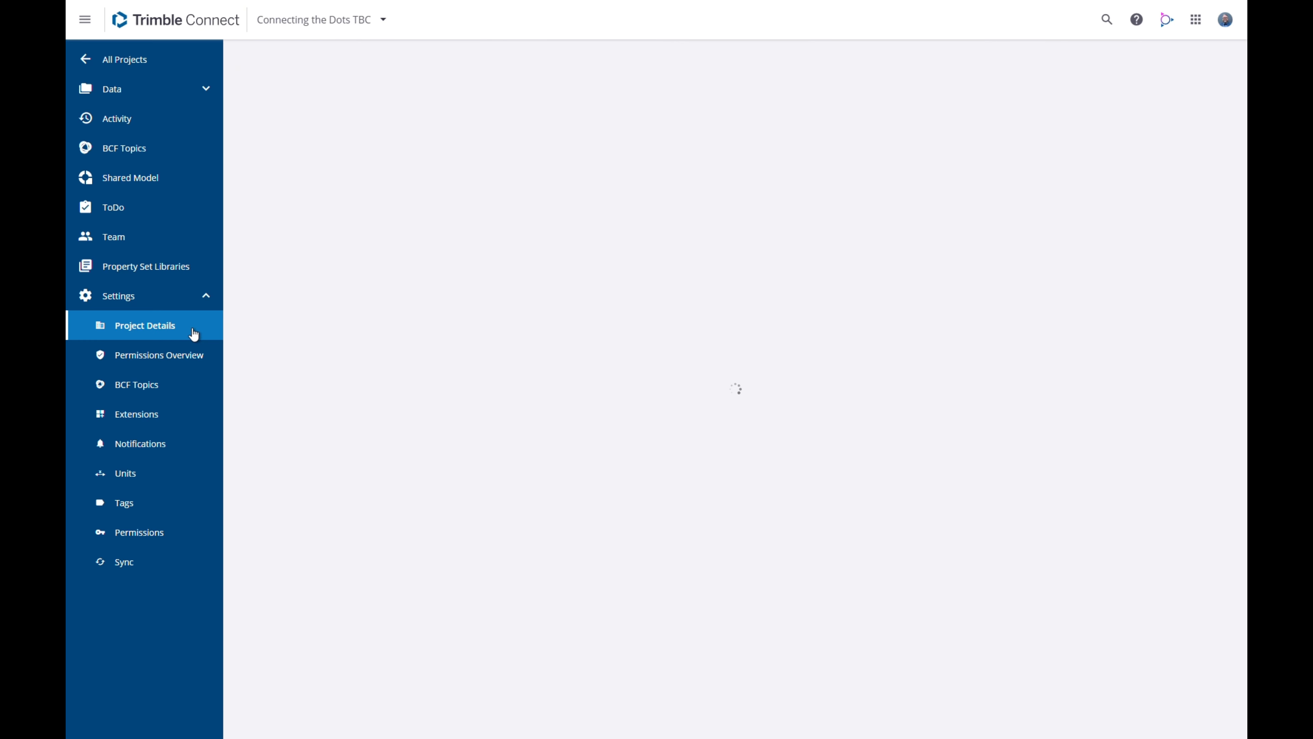
{"action": "scroll", "coordinate": [651, 354], "scroll_direction": "down", "scroll_amount": 3}
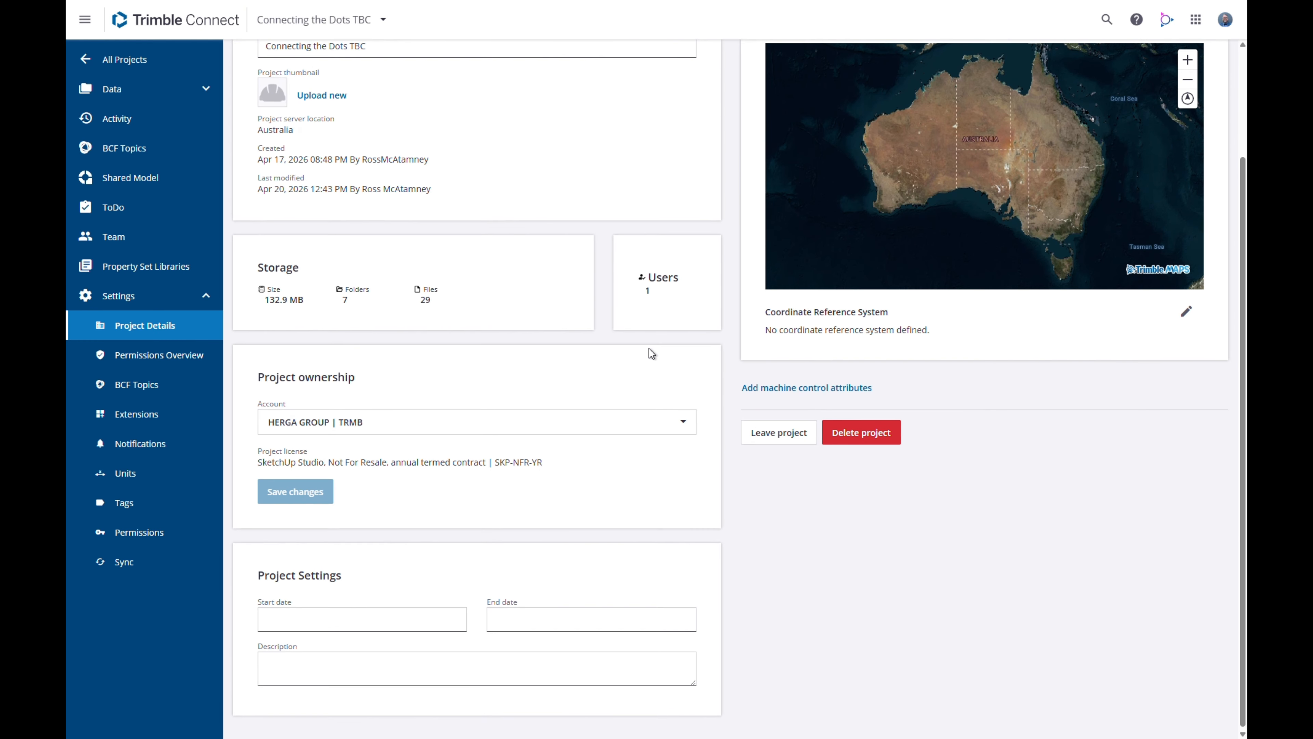
{"action": "scroll", "coordinate": [651, 353], "scroll_direction": "up", "scroll_amount": 3}
Review the project's permissions overview, BCF topics, extensions, notifications, units, tags, permissions and sync settings
{"action": "left_click", "coordinate": [153, 356]}
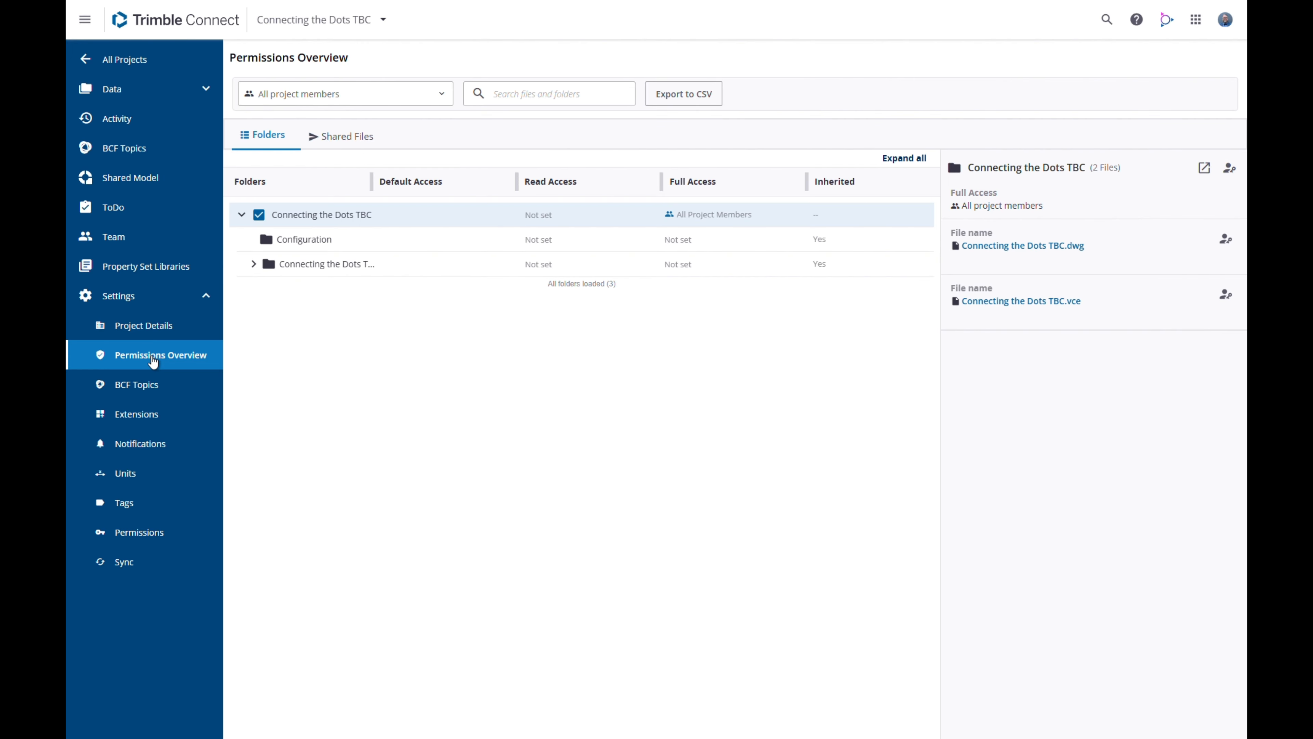
{"action": "left_click", "coordinate": [156, 384]}
{"action": "left_click", "coordinate": [138, 414]}
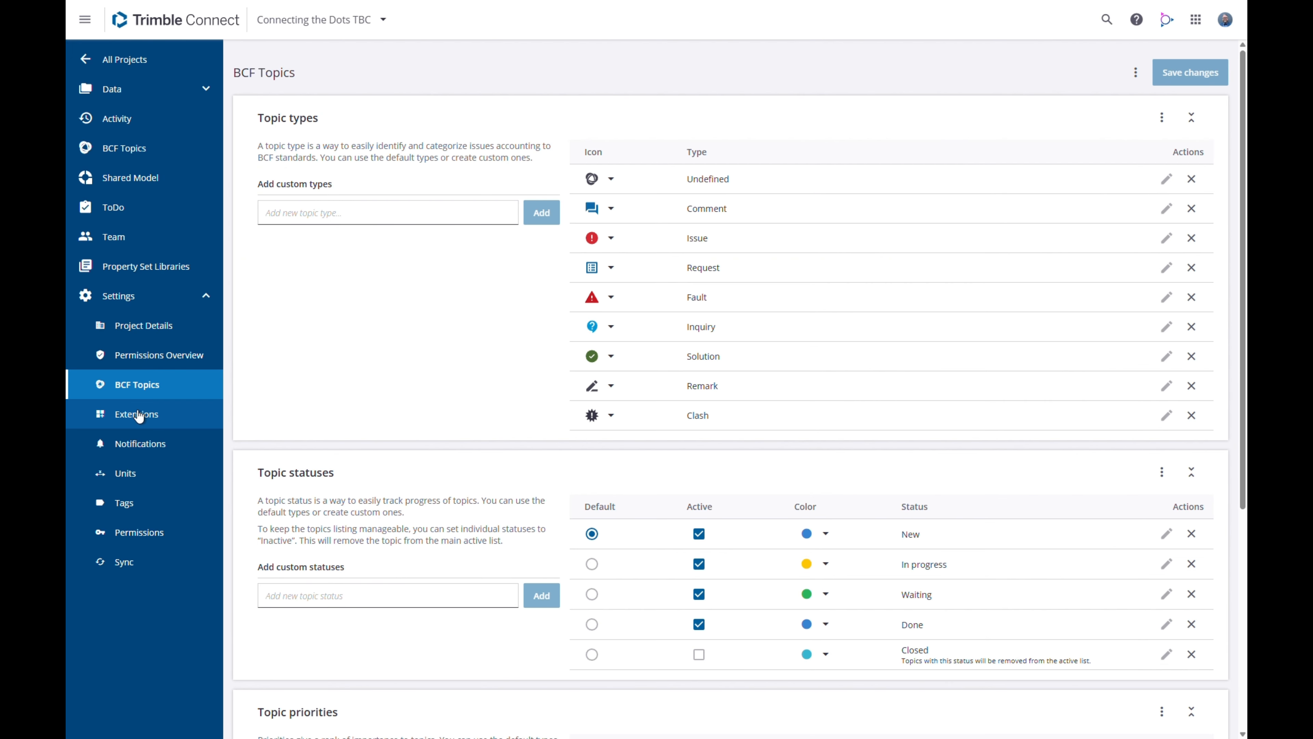
{"action": "left_click", "coordinate": [129, 450]}
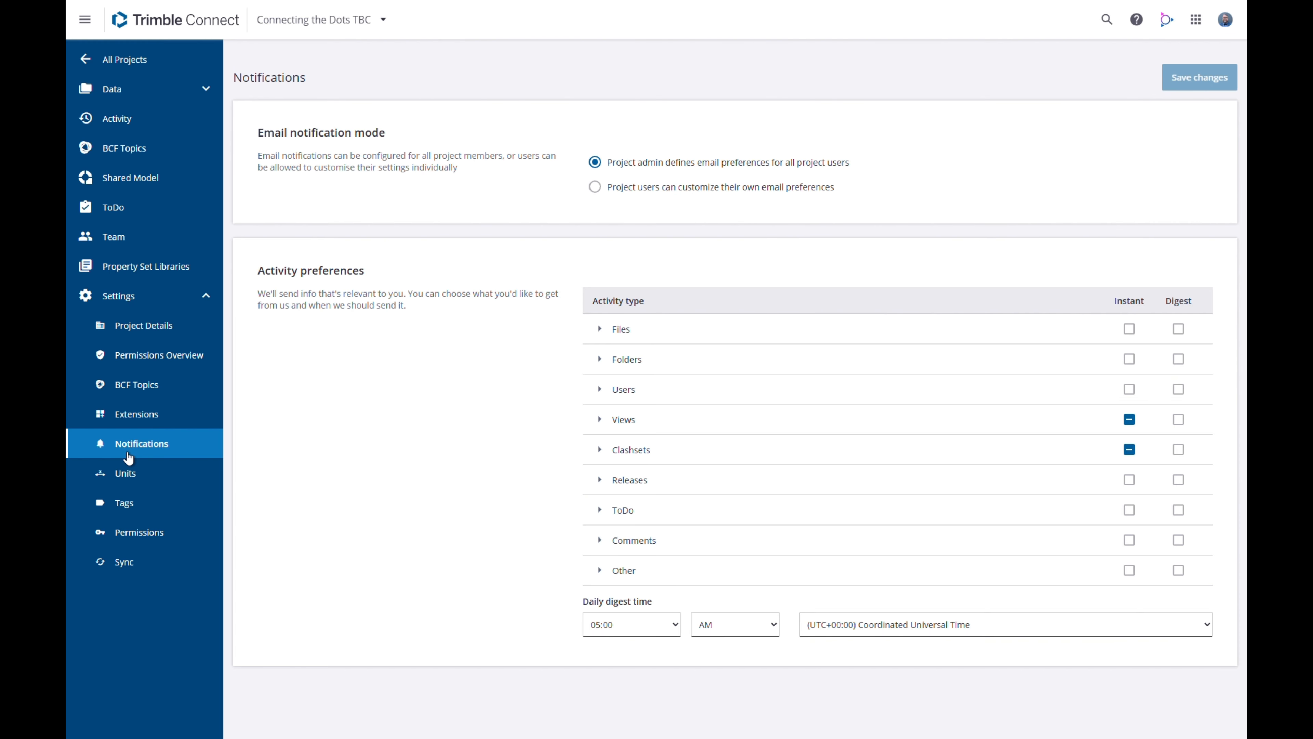
{"action": "left_click", "coordinate": [128, 471]}
{"action": "left_click", "coordinate": [122, 505]}
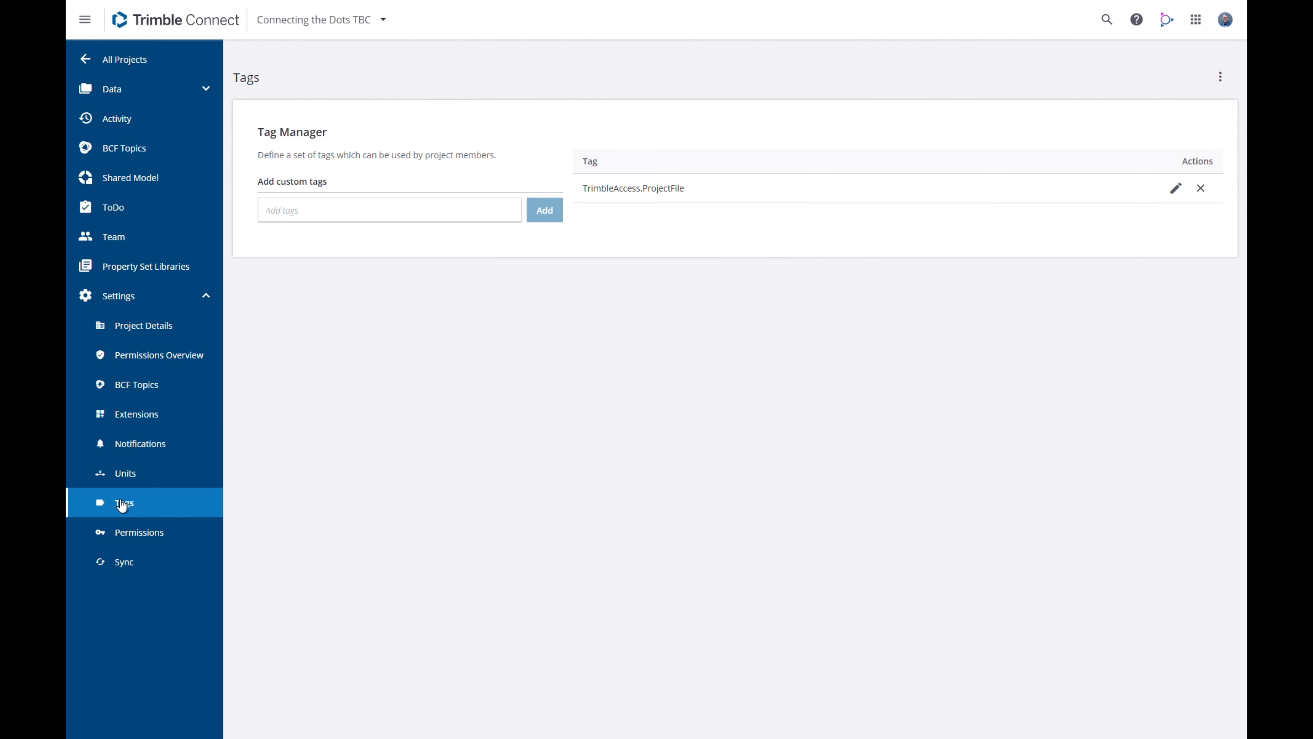
{"action": "left_click", "coordinate": [123, 541]}
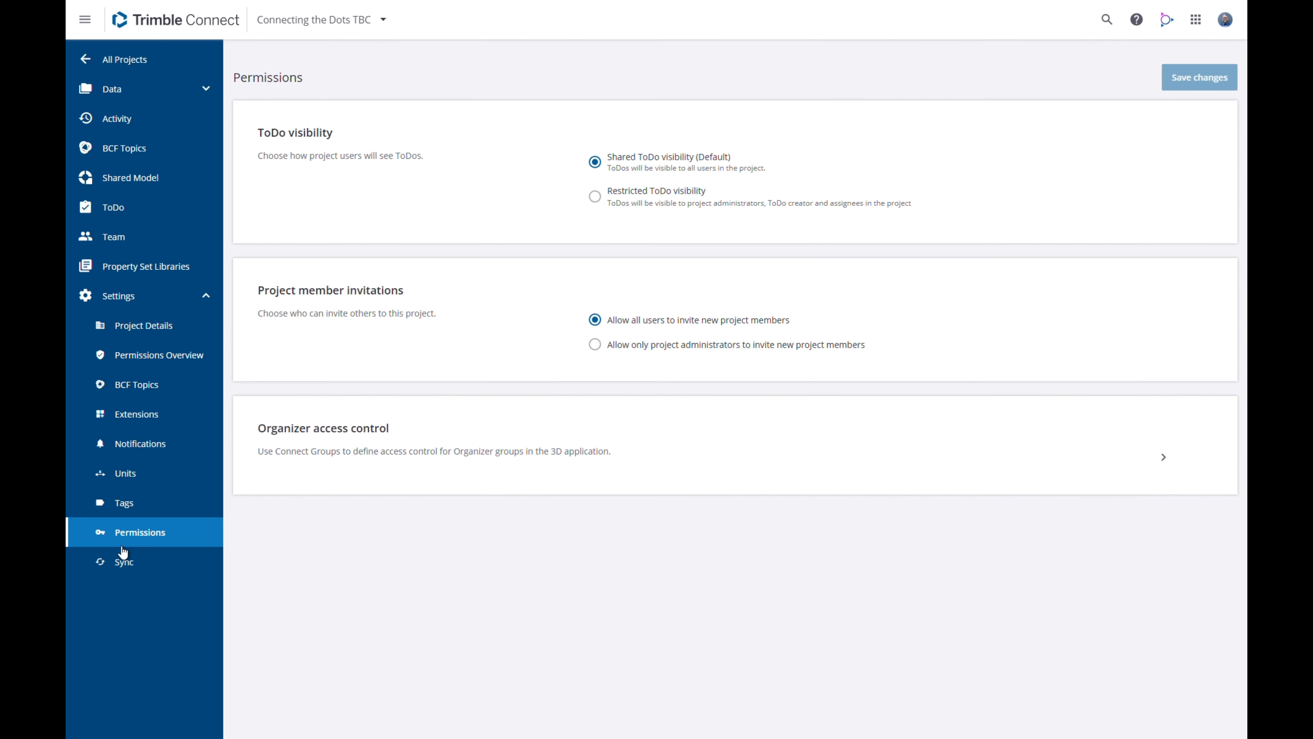
{"action": "left_click", "coordinate": [123, 561]}
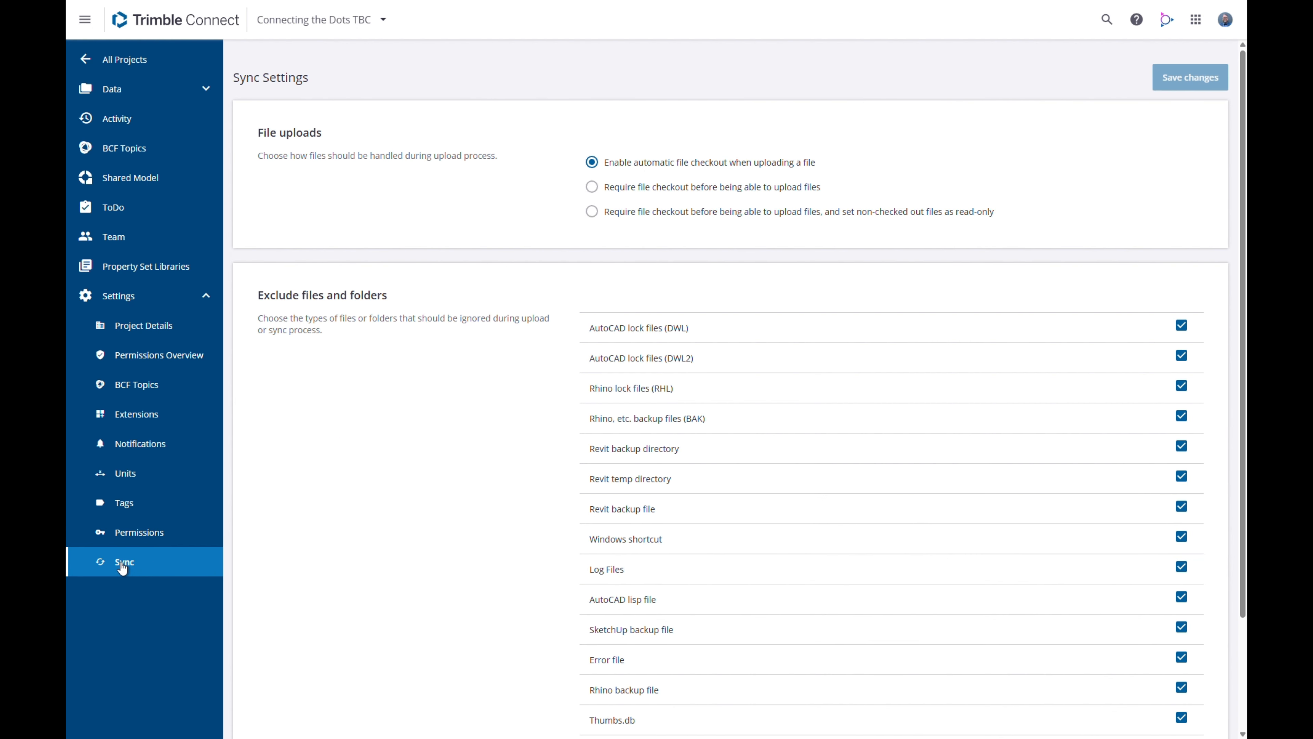
Enable the Field Data extension for the Connecting the Dots TBC project and open its field data viewer
{"action": "left_click", "coordinate": [137, 424]}
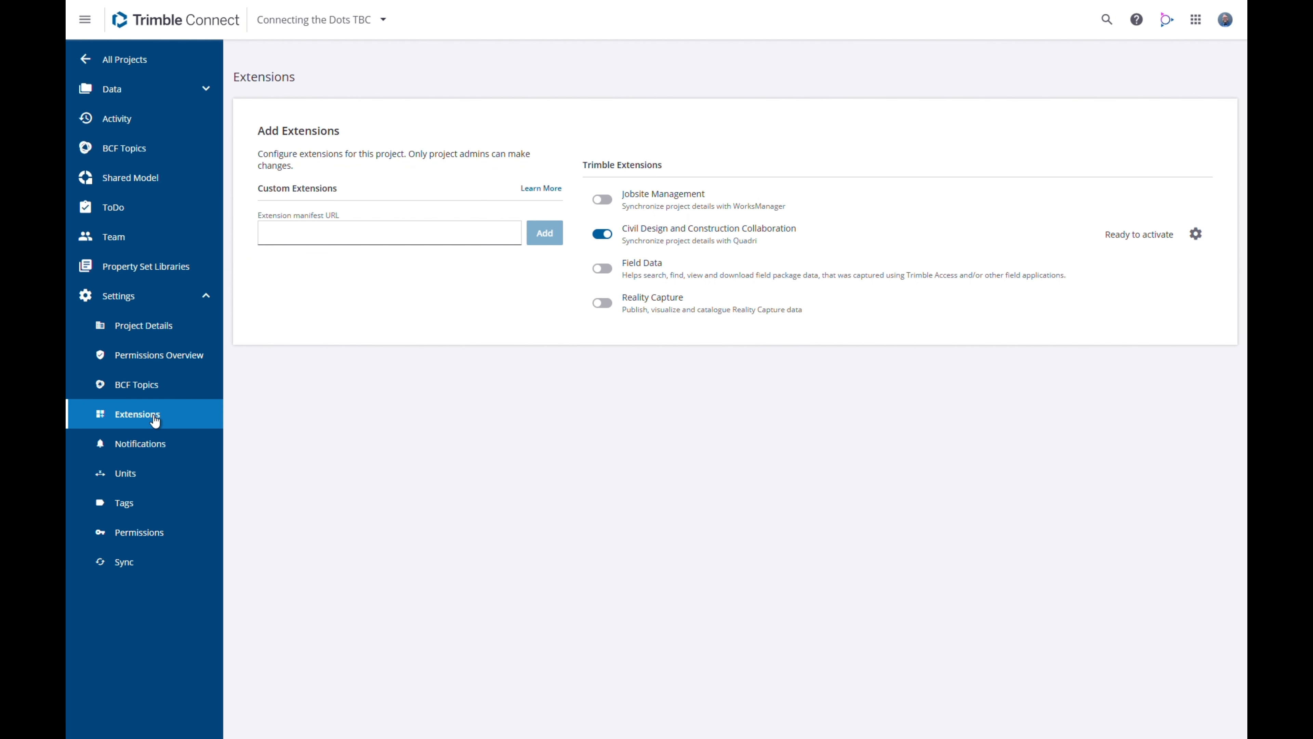
{"action": "left_click", "coordinate": [602, 270]}
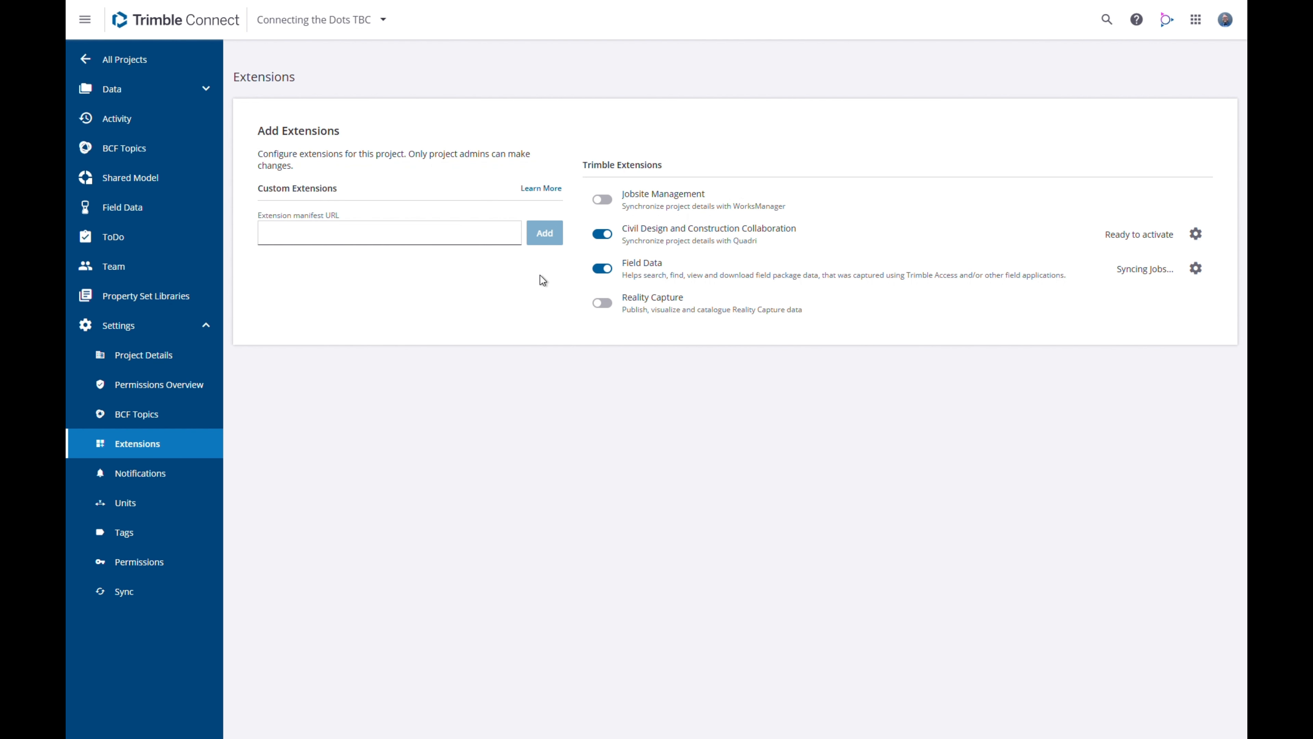
{"action": "left_click", "coordinate": [120, 209]}
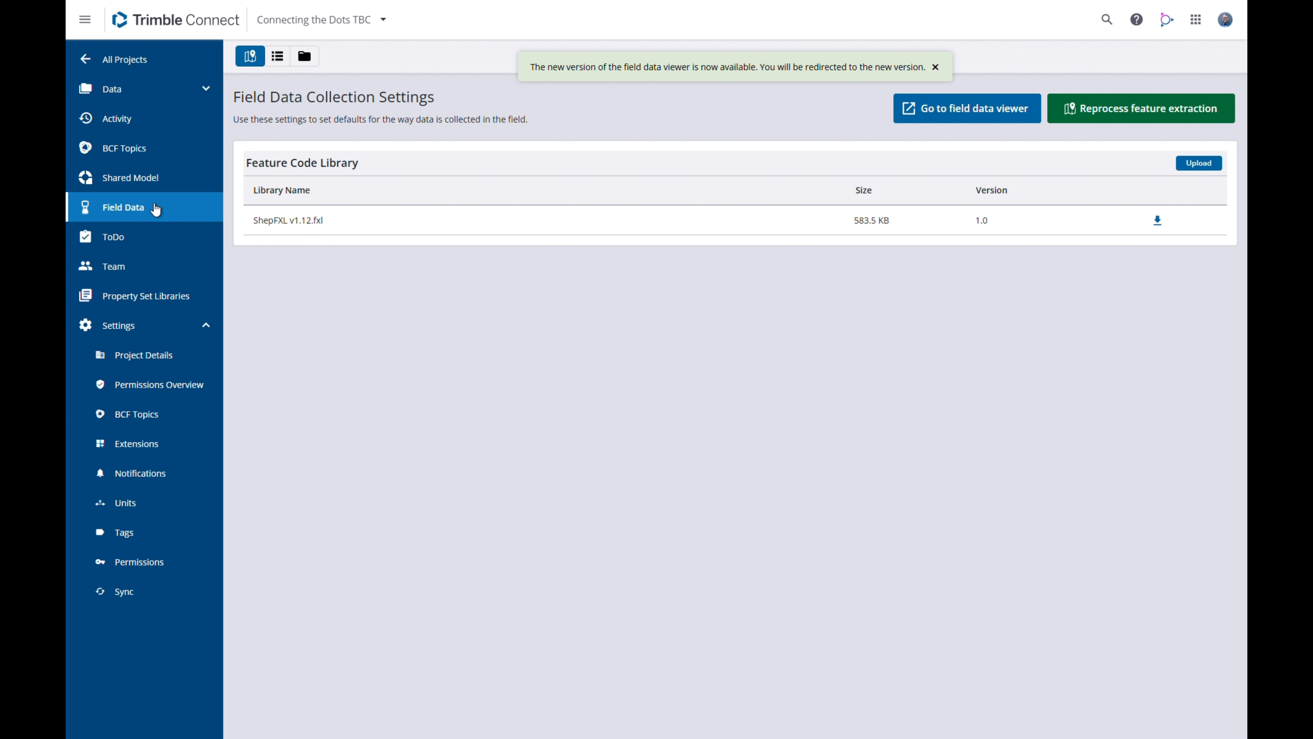
{"action": "left_click", "coordinate": [976, 110]}
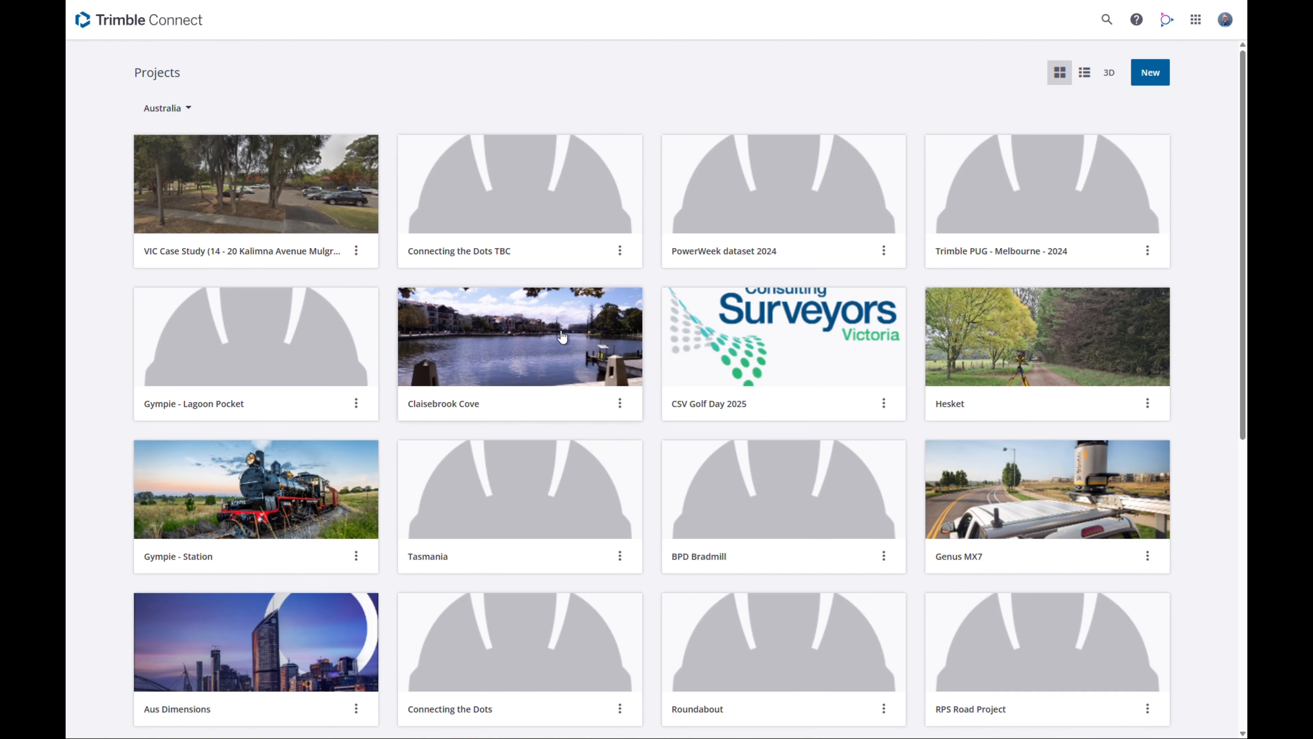
Open the VIC Case Study project and view its project details
{"action": "left_click", "coordinate": [294, 212]}
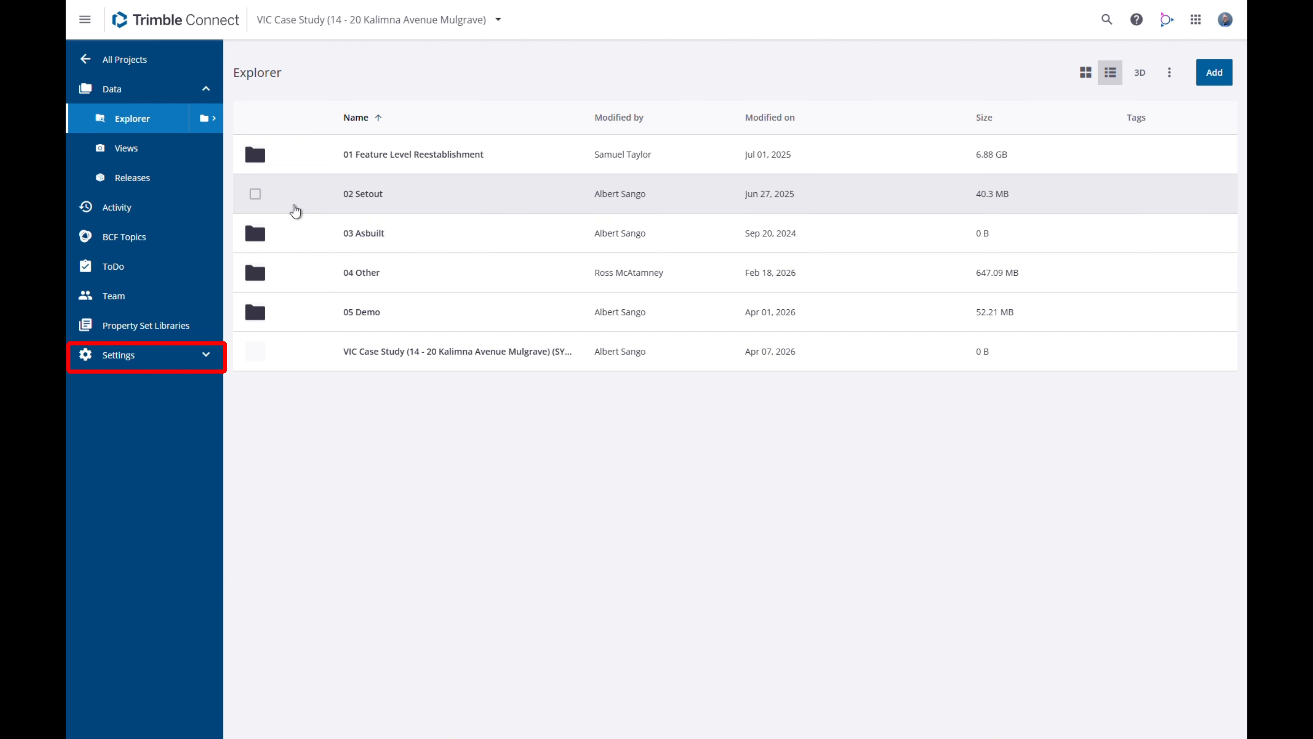
{"action": "left_click", "coordinate": [207, 358]}
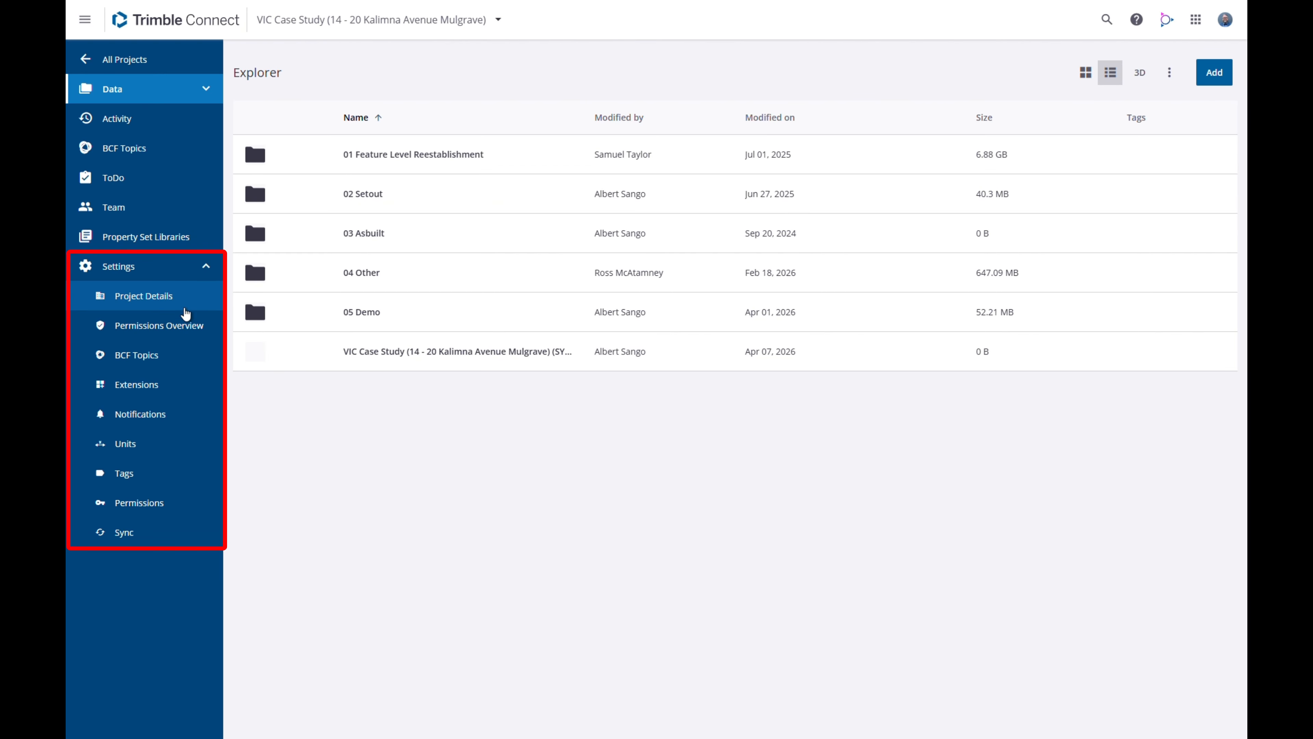
{"action": "left_click", "coordinate": [181, 306]}
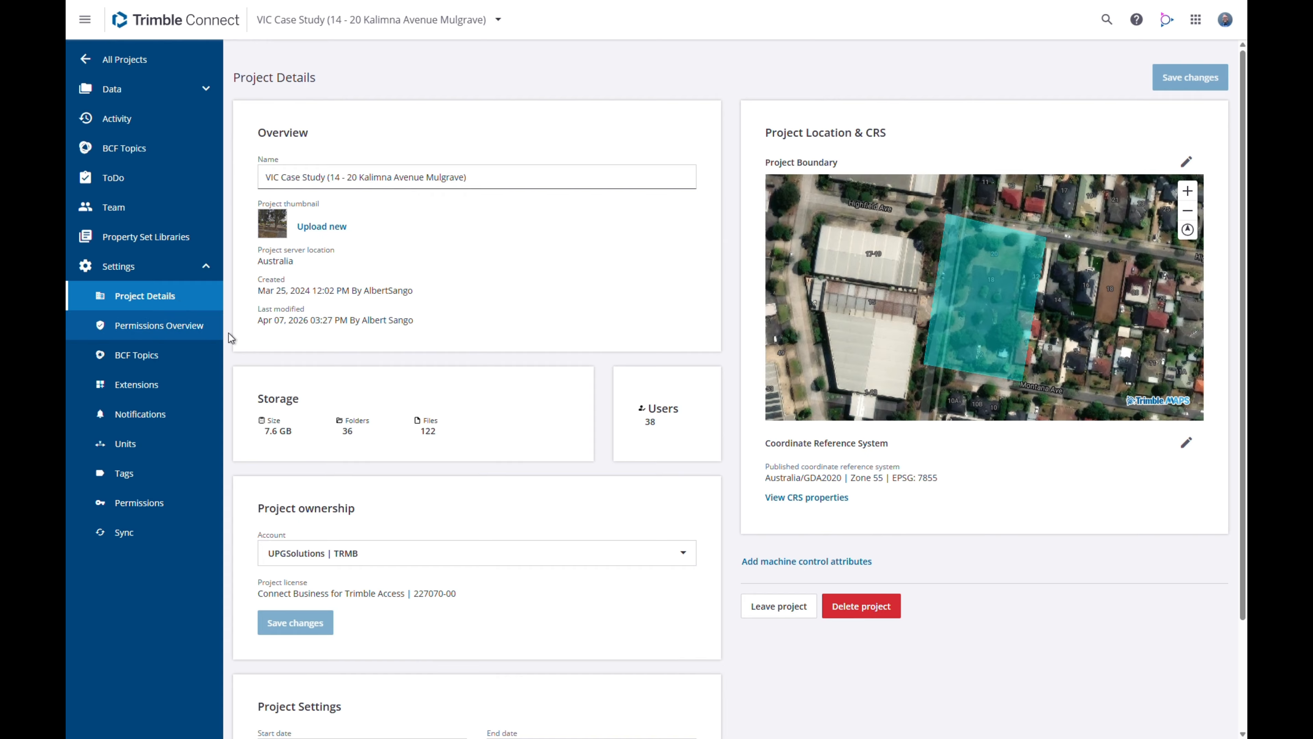
Examine the published coordinate reference systems offered for the VIC Case Study project without selecting one
{"action": "left_click", "coordinate": [1186, 442]}
{"action": "left_click", "coordinate": [1161, 483]}
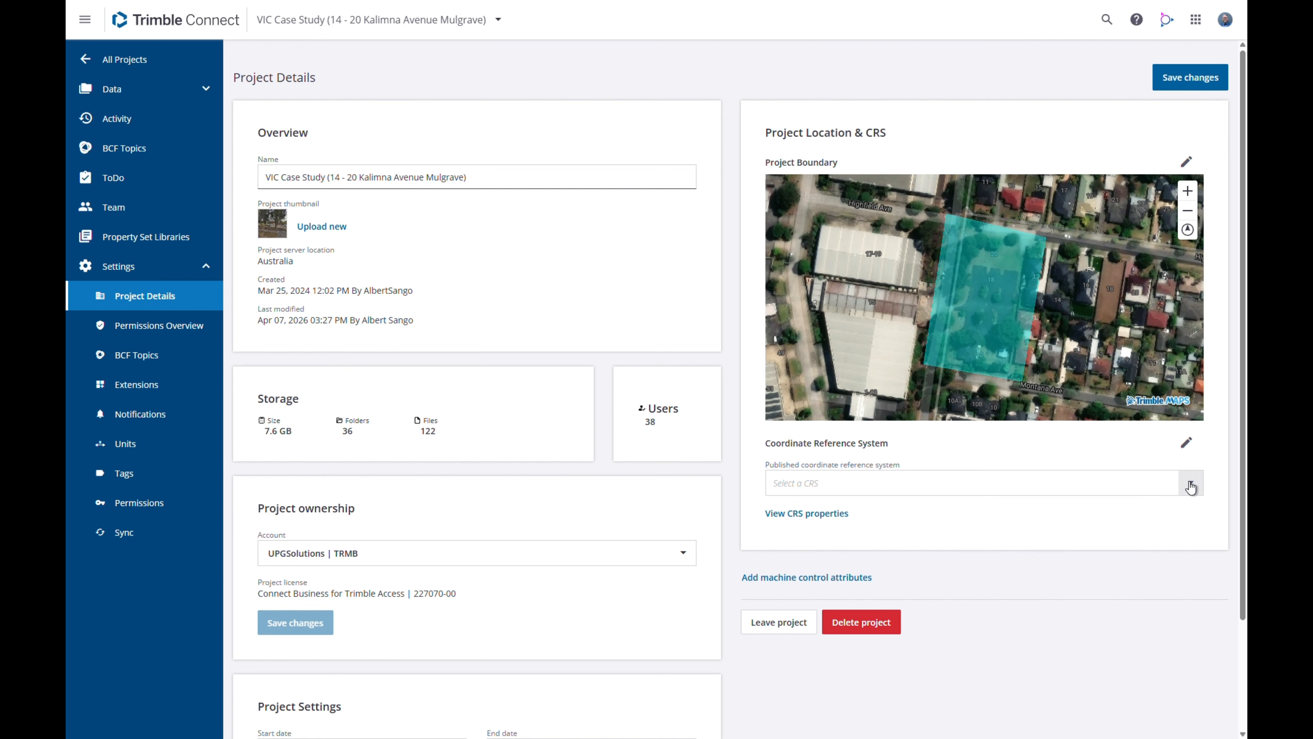
{"action": "left_click", "coordinate": [1191, 486]}
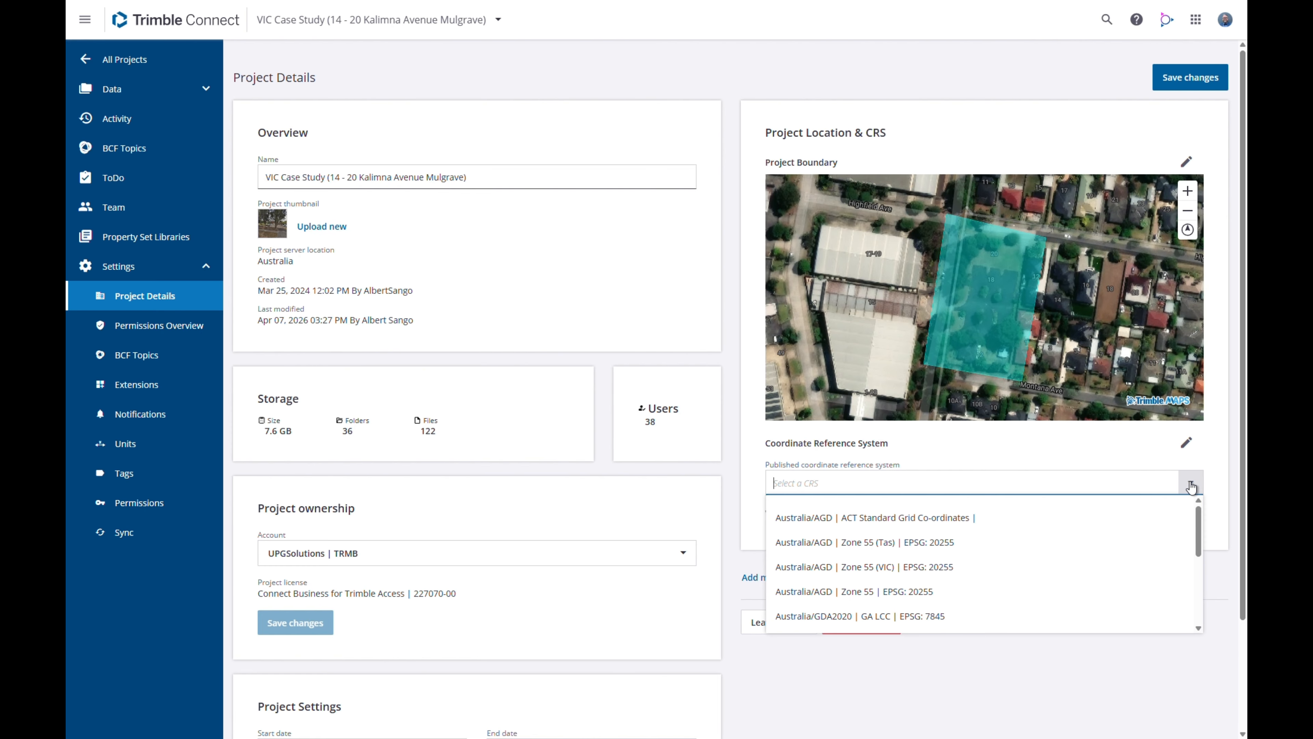
{"action": "left_click", "coordinate": [1190, 486]}
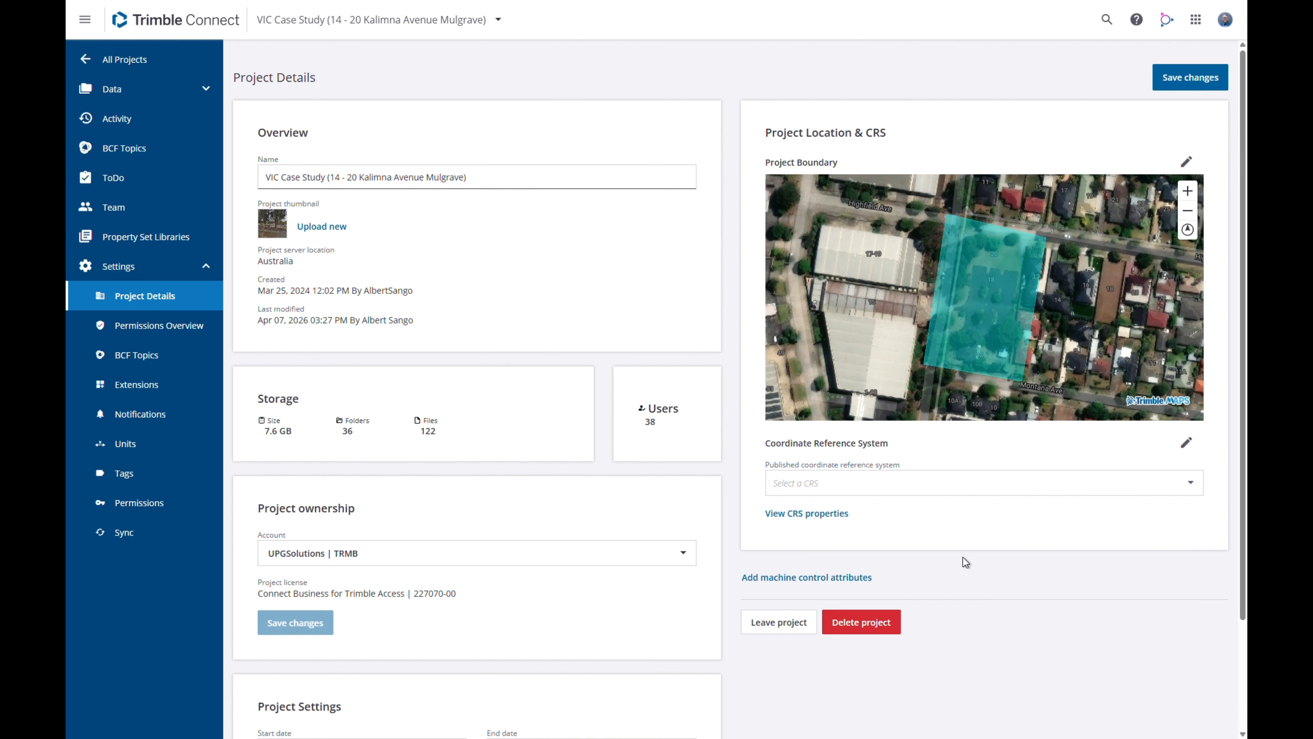
Examine the machine control attributes form and the leave and delete project dialogs, cancelling each one
{"action": "left_click", "coordinate": [844, 577]}
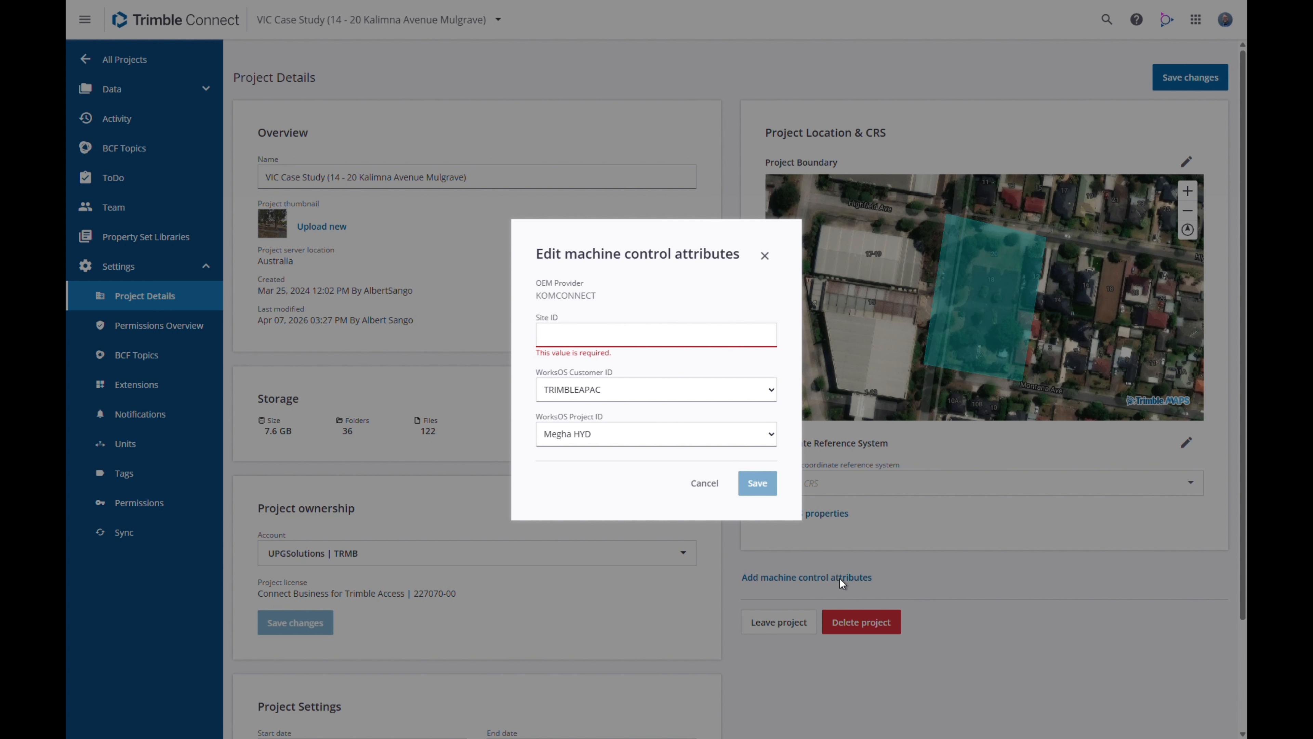
{"action": "left_click", "coordinate": [700, 481]}
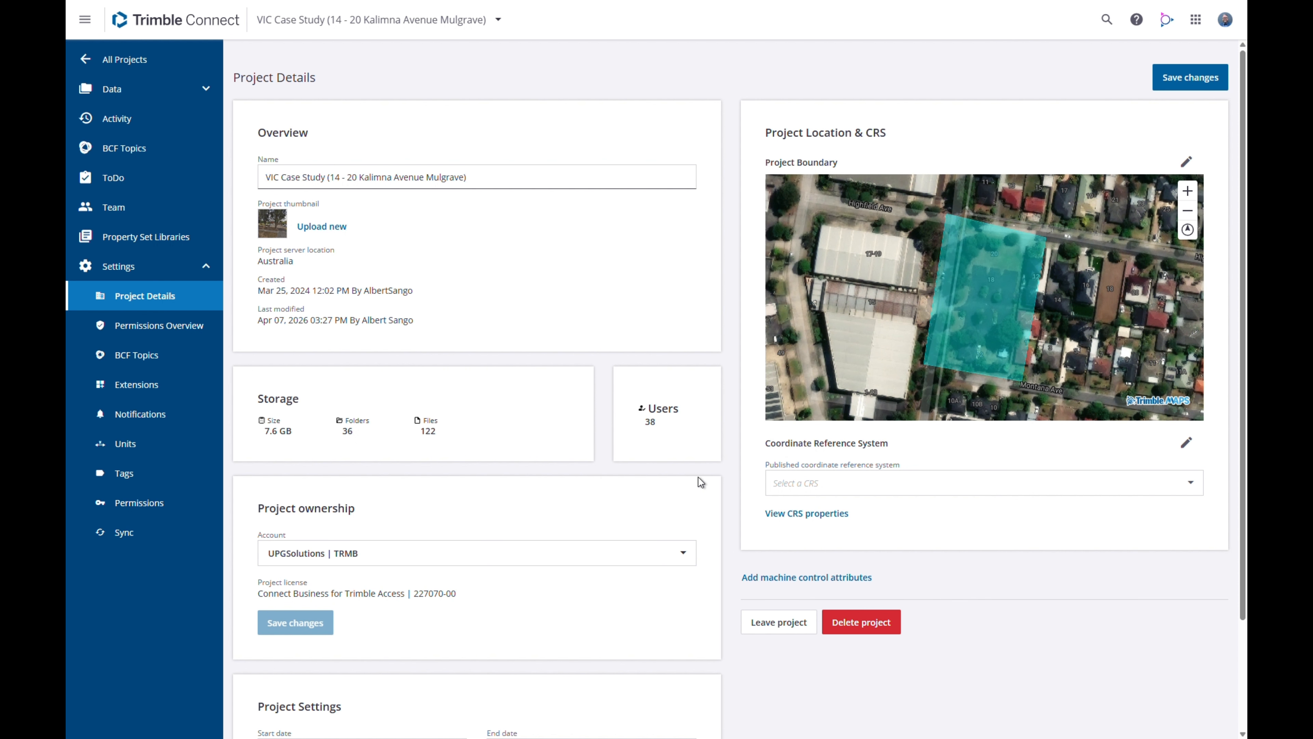
{"action": "left_click", "coordinate": [779, 627]}
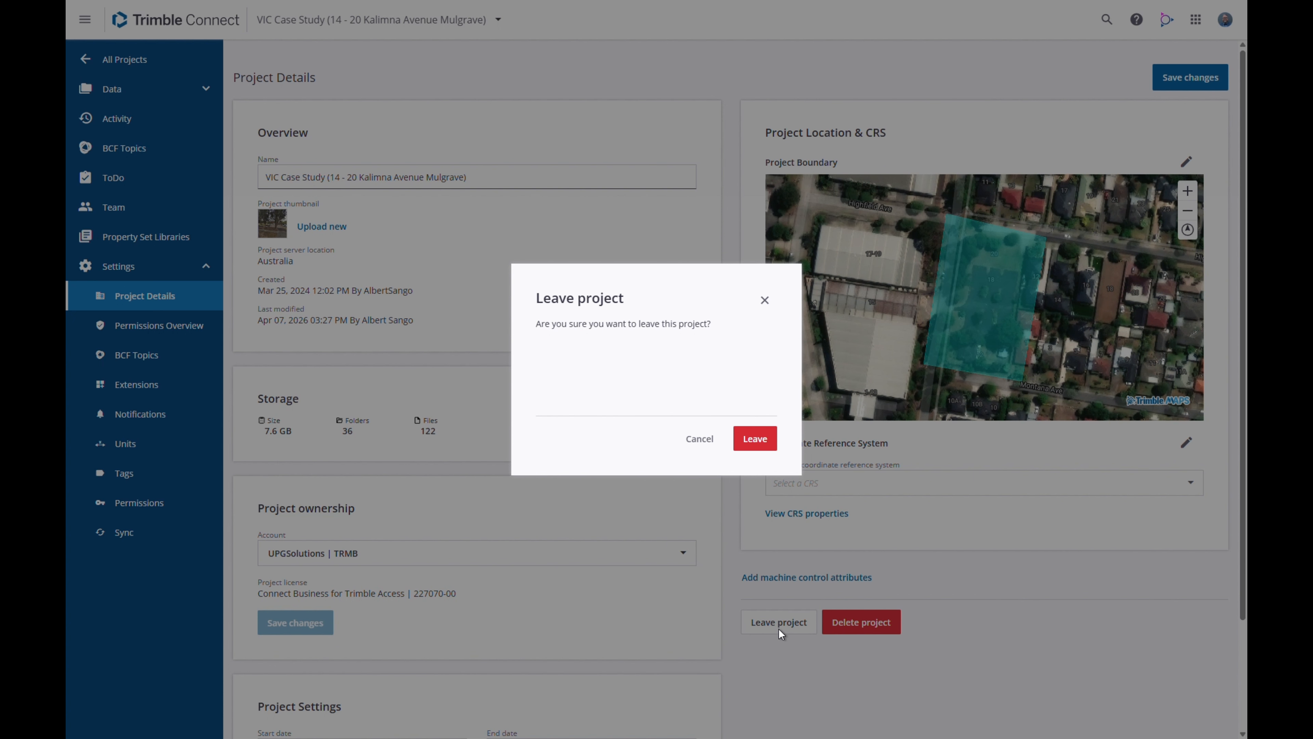
{"action": "left_click", "coordinate": [764, 299]}
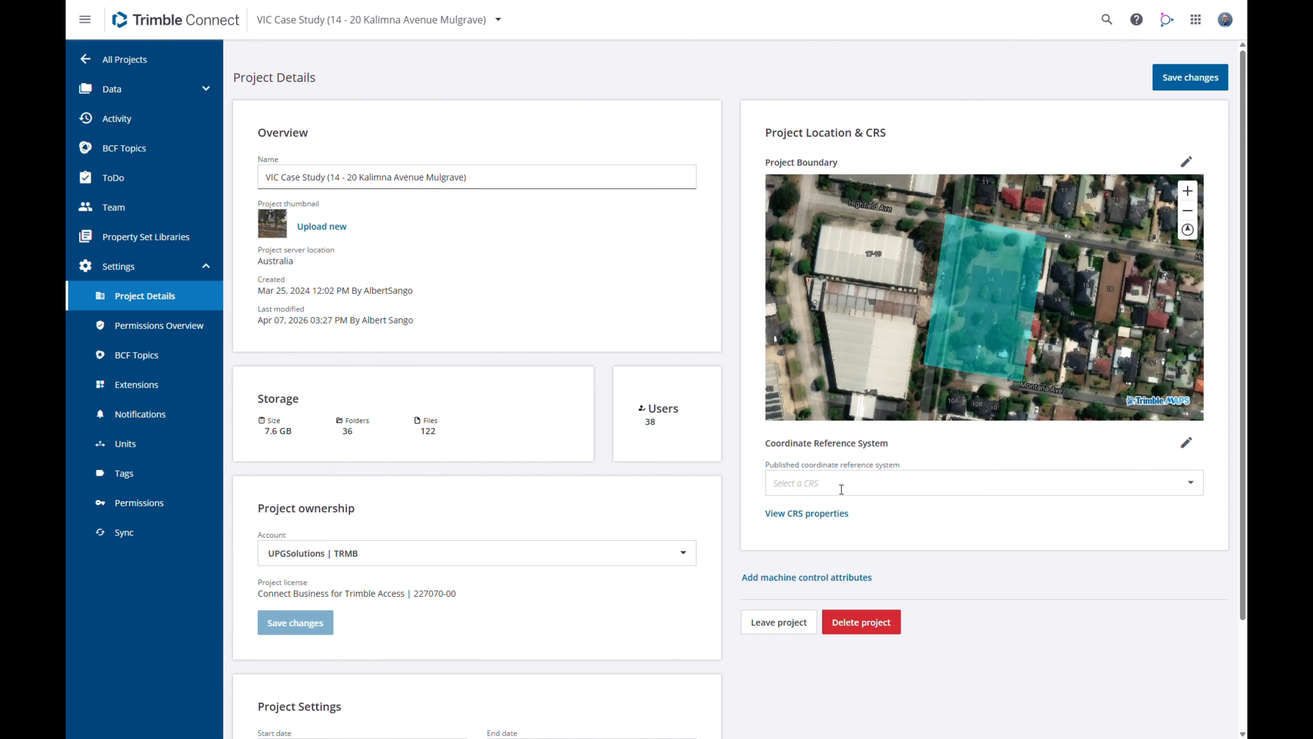
{"action": "left_click", "coordinate": [864, 621]}
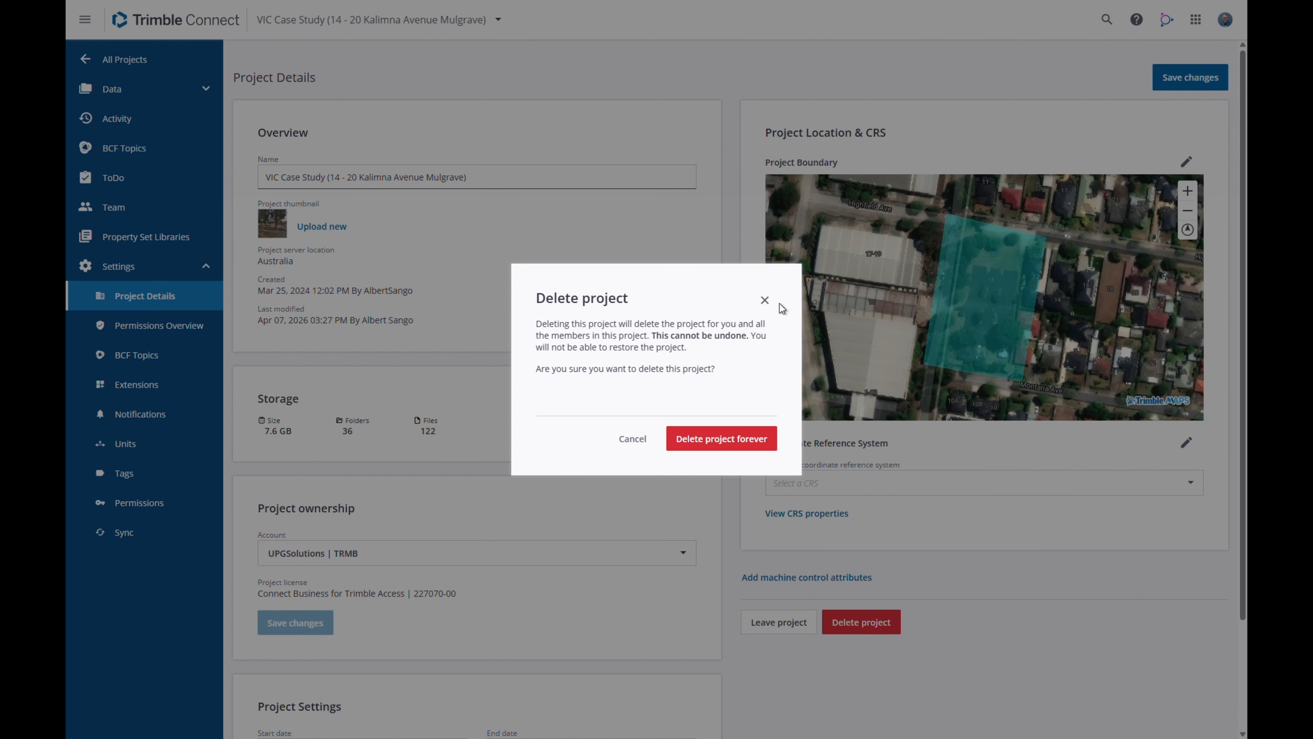
{"action": "left_click", "coordinate": [765, 301]}
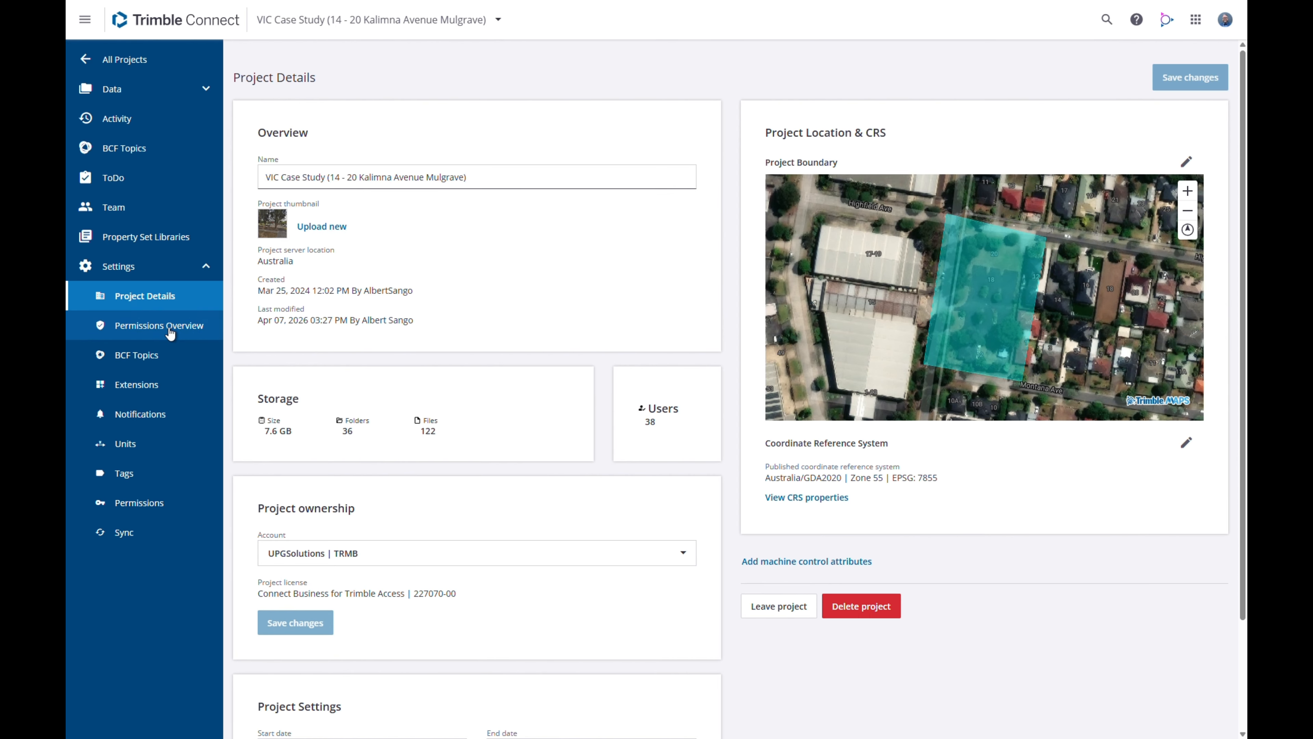
Examine the permissions overview for the 01 Feature Level Reestablishment subfolders and 02 Setout, and view the shared files list
{"action": "left_click", "coordinate": [171, 334]}
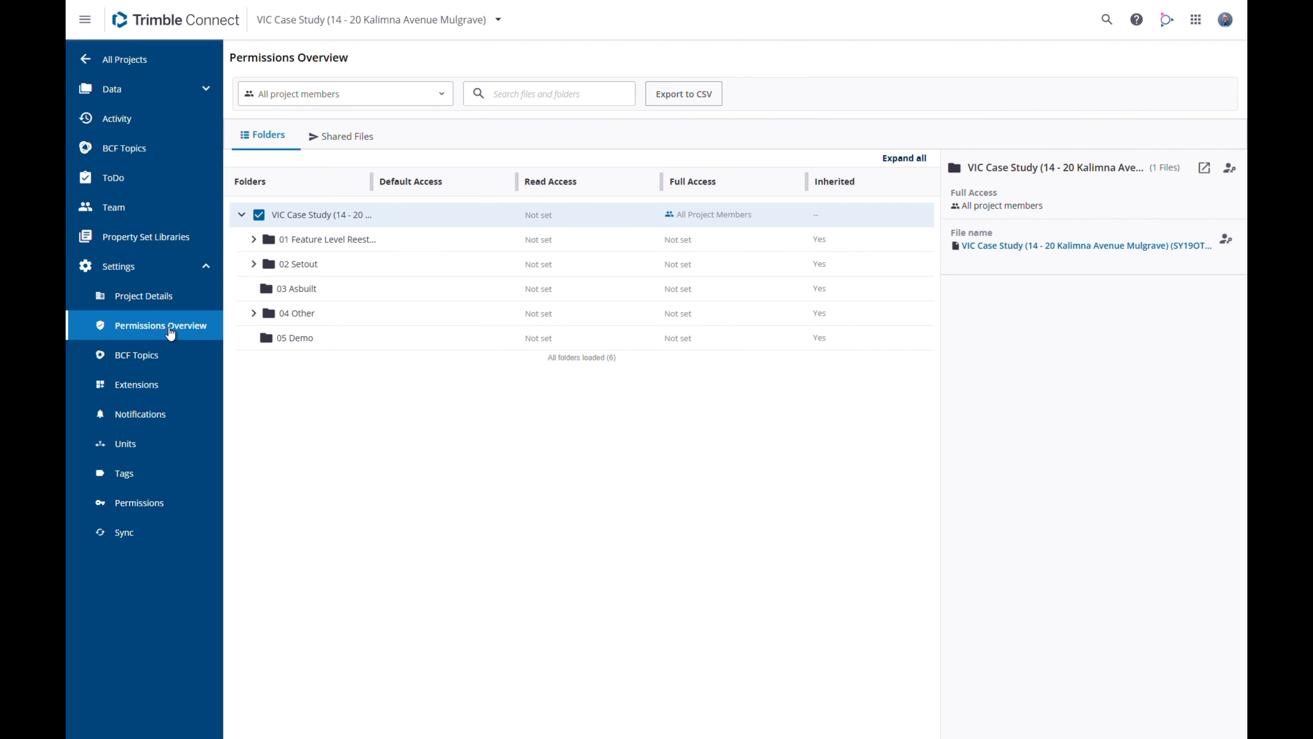
{"action": "left_click", "coordinate": [253, 239]}
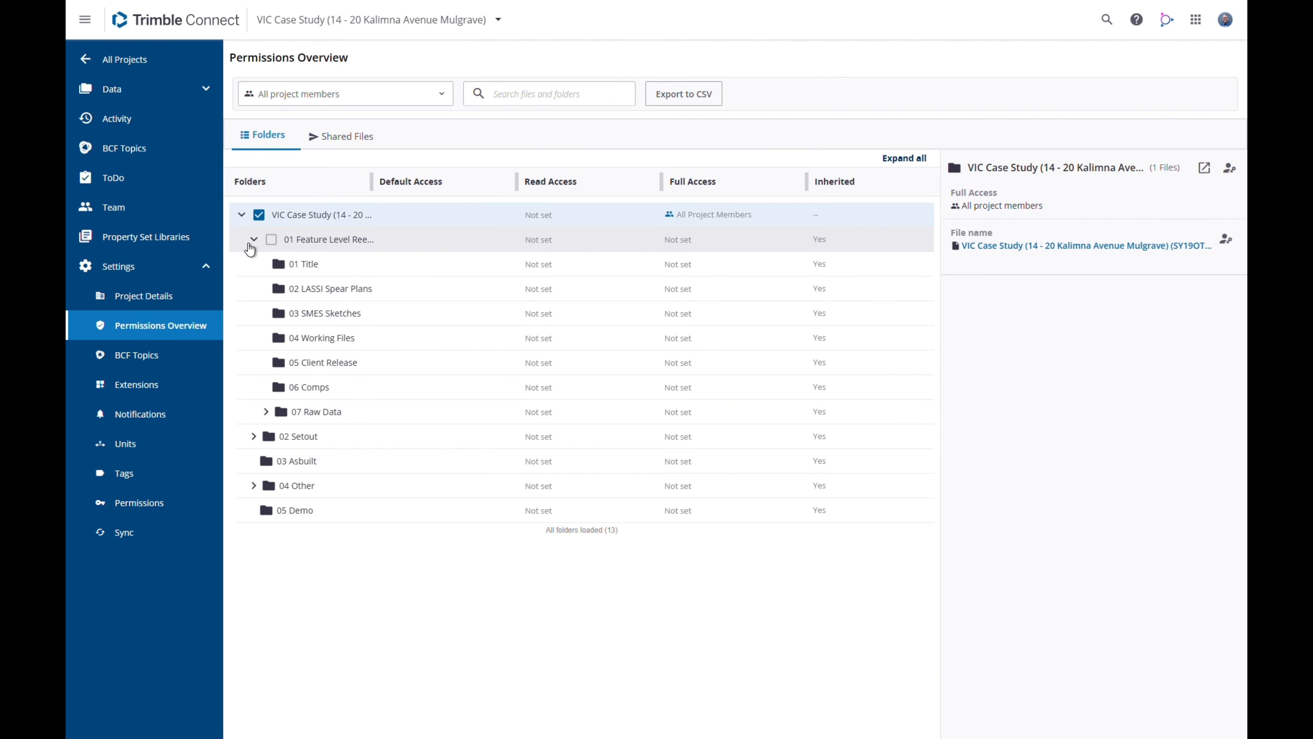
{"action": "left_click", "coordinate": [310, 265]}
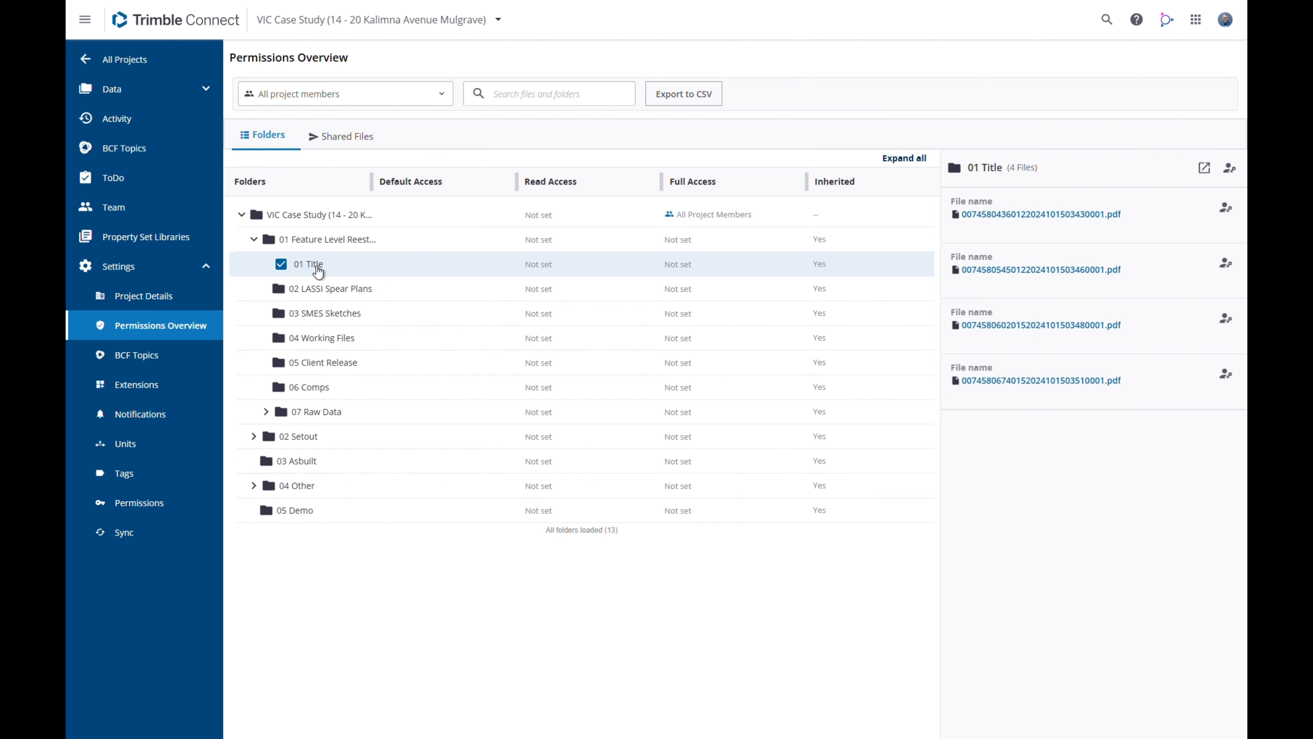
{"action": "left_click", "coordinate": [339, 289]}
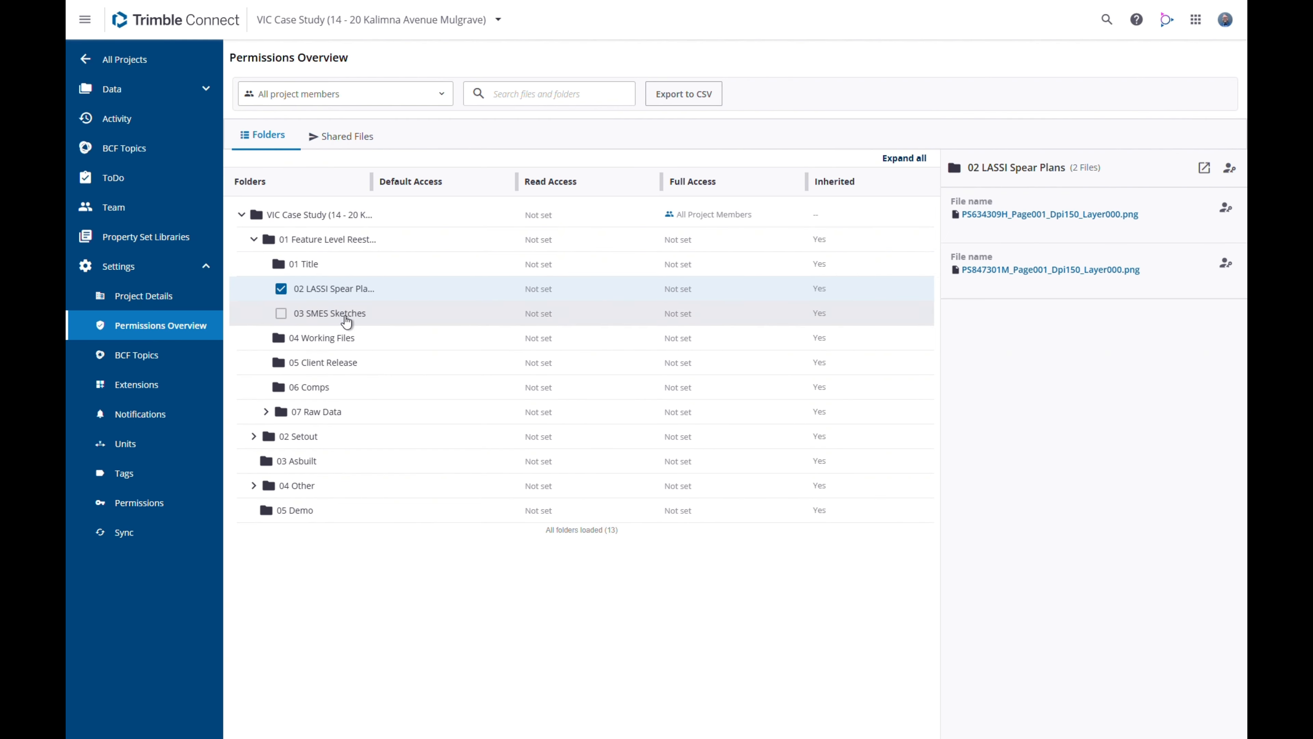
{"action": "left_click", "coordinate": [346, 314]}
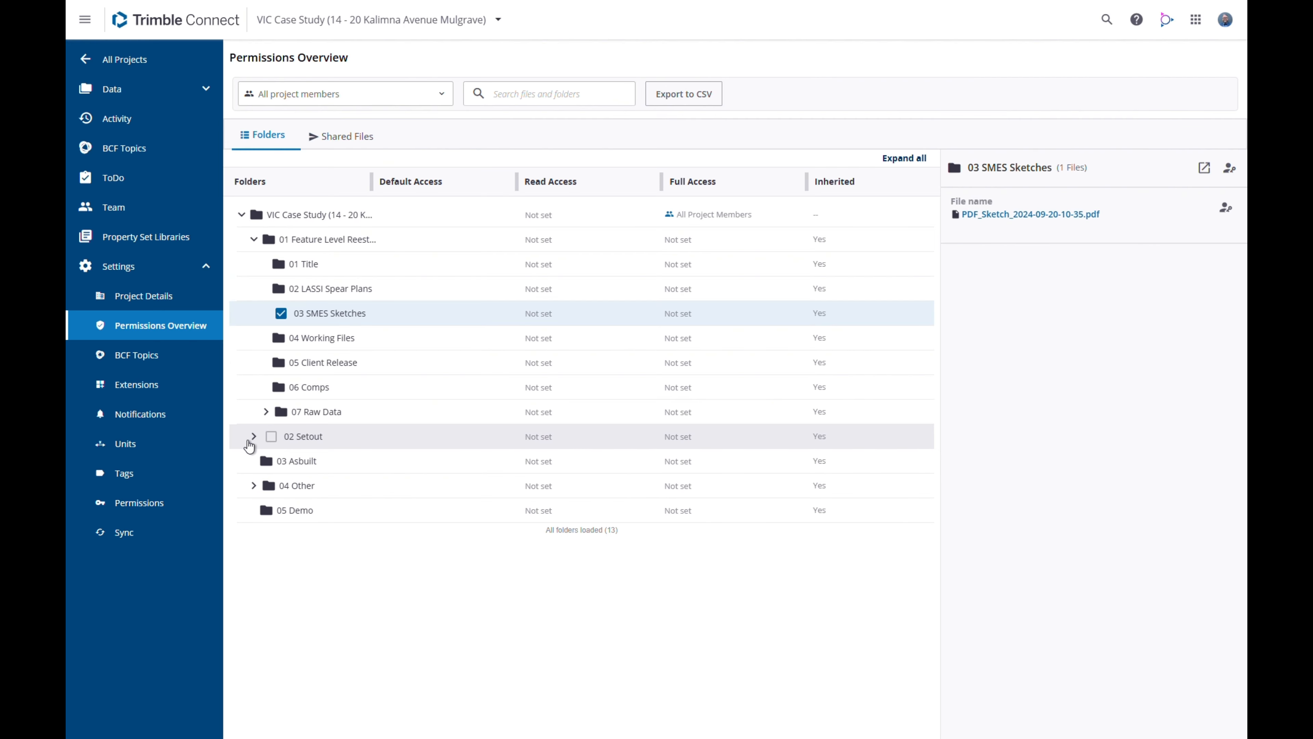
{"action": "left_click", "coordinate": [253, 437]}
{"action": "left_click", "coordinate": [356, 139]}
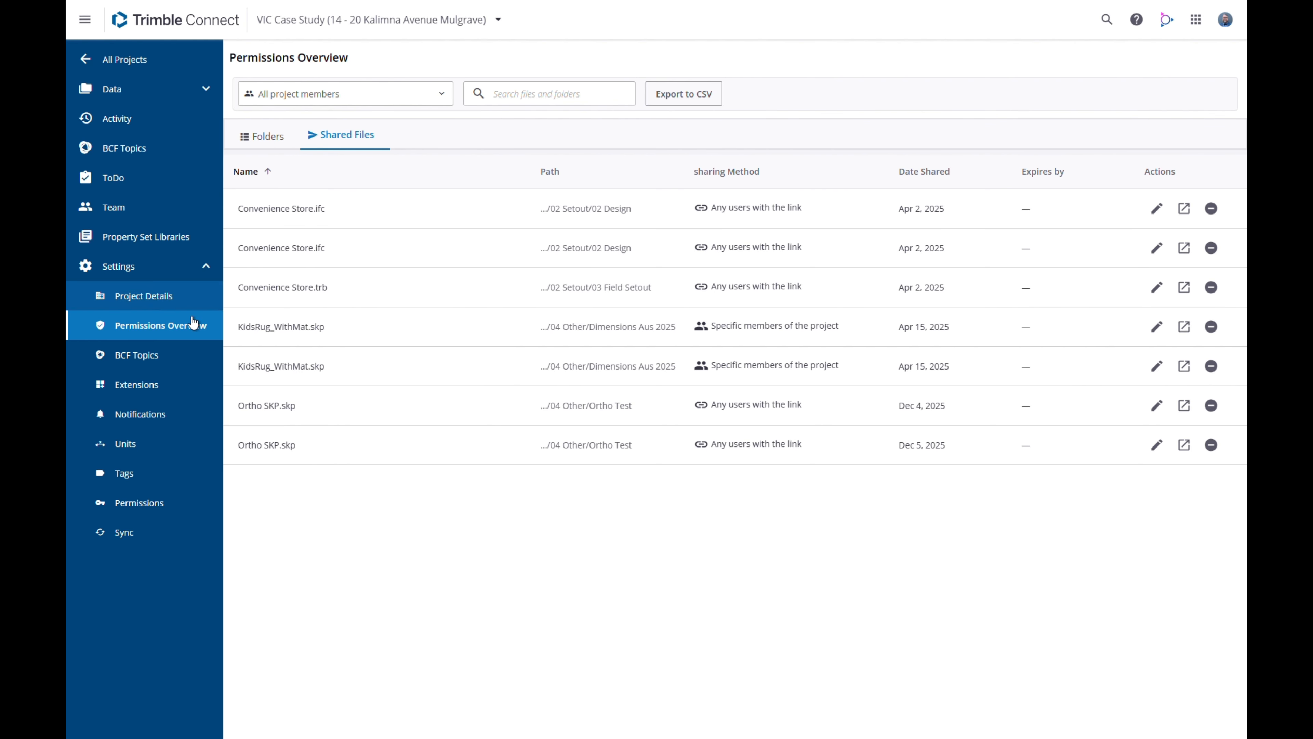
Enable the Trimble extensions Field Data and Reality Capture for the VIC Case Study project
{"action": "left_click", "coordinate": [150, 387]}
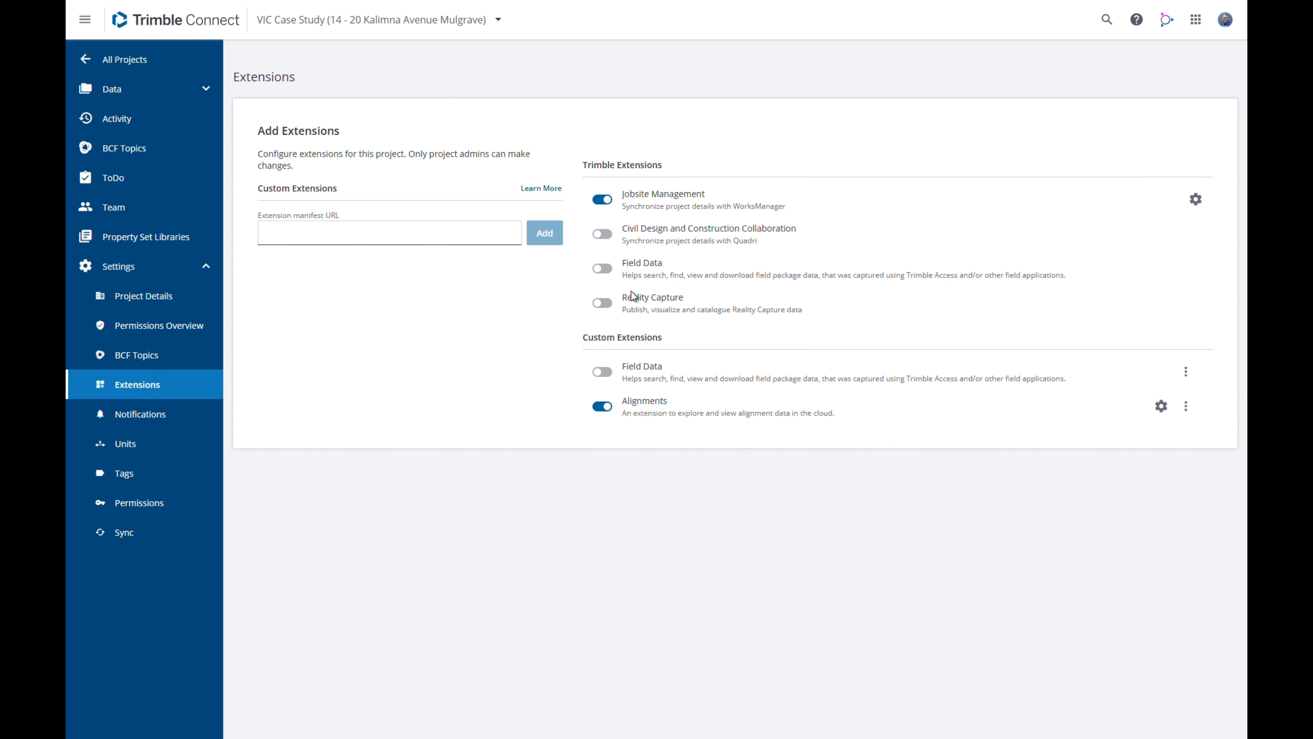
{"action": "left_click", "coordinate": [603, 268]}
{"action": "left_click", "coordinate": [602, 304]}
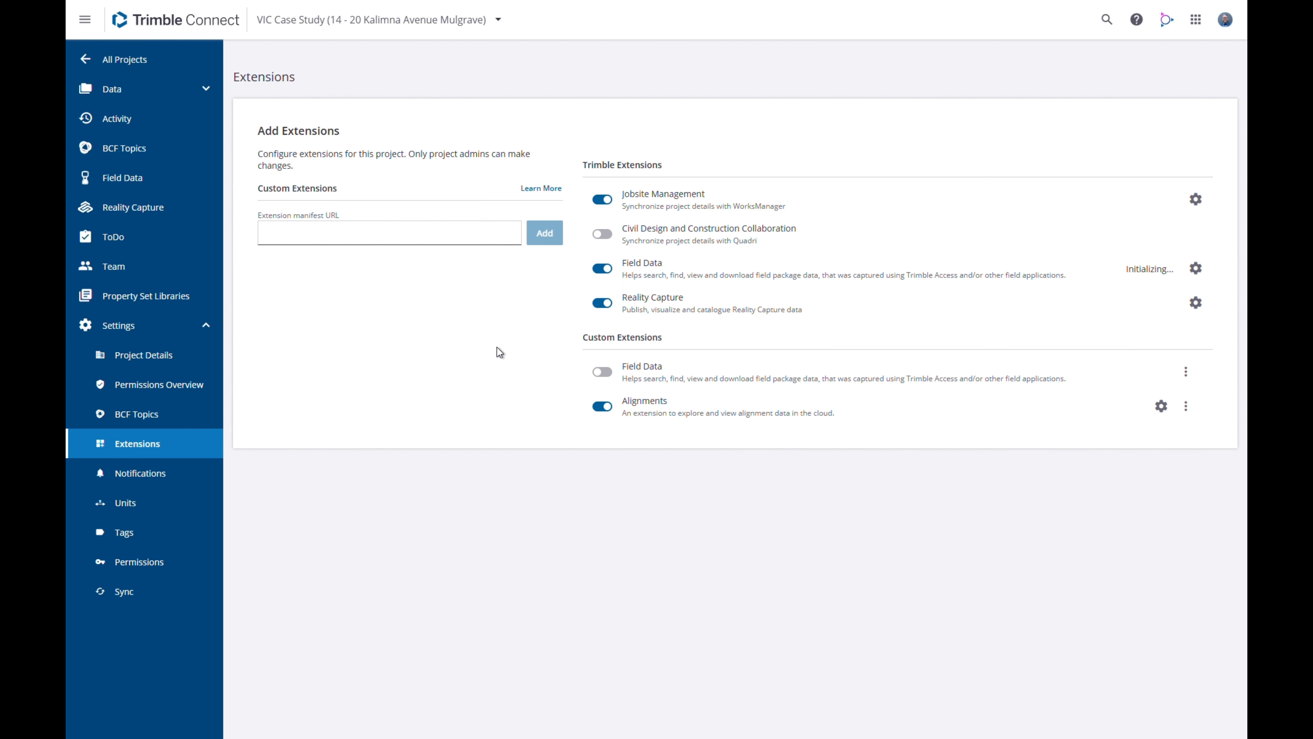
Open the Reality Capture data and view the details and map footprint of the Topo_Scans_Combined point cloud
{"action": "left_click", "coordinate": [118, 178]}
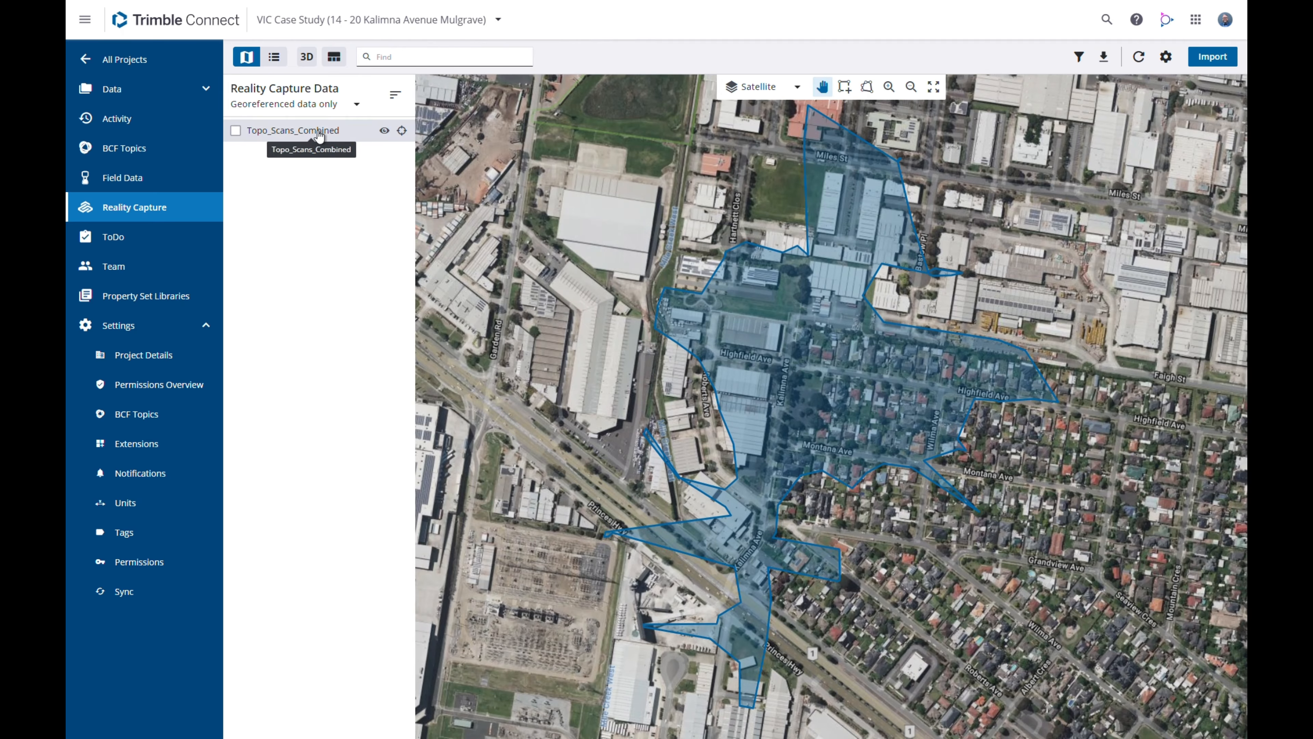
{"action": "left_click", "coordinate": [309, 136]}
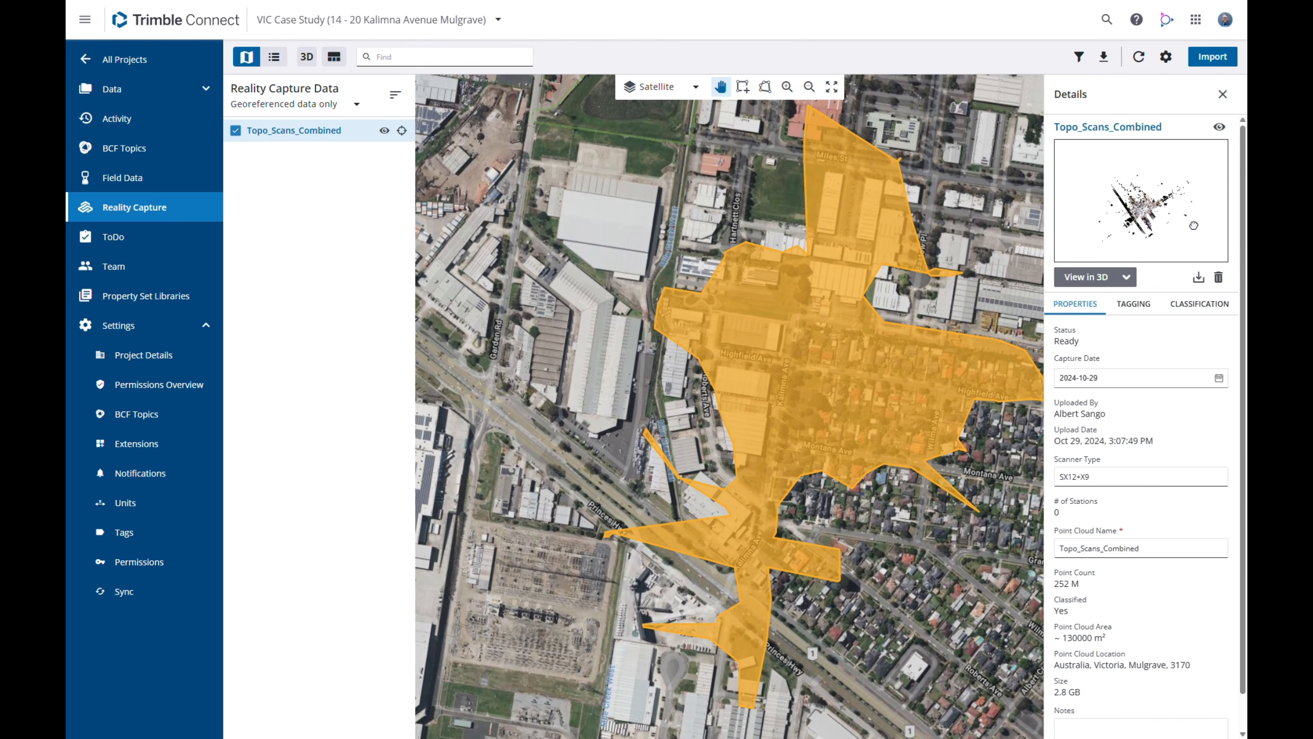
{"action": "scroll", "coordinate": [917, 402], "scroll_direction": "up", "scroll_amount": 2}
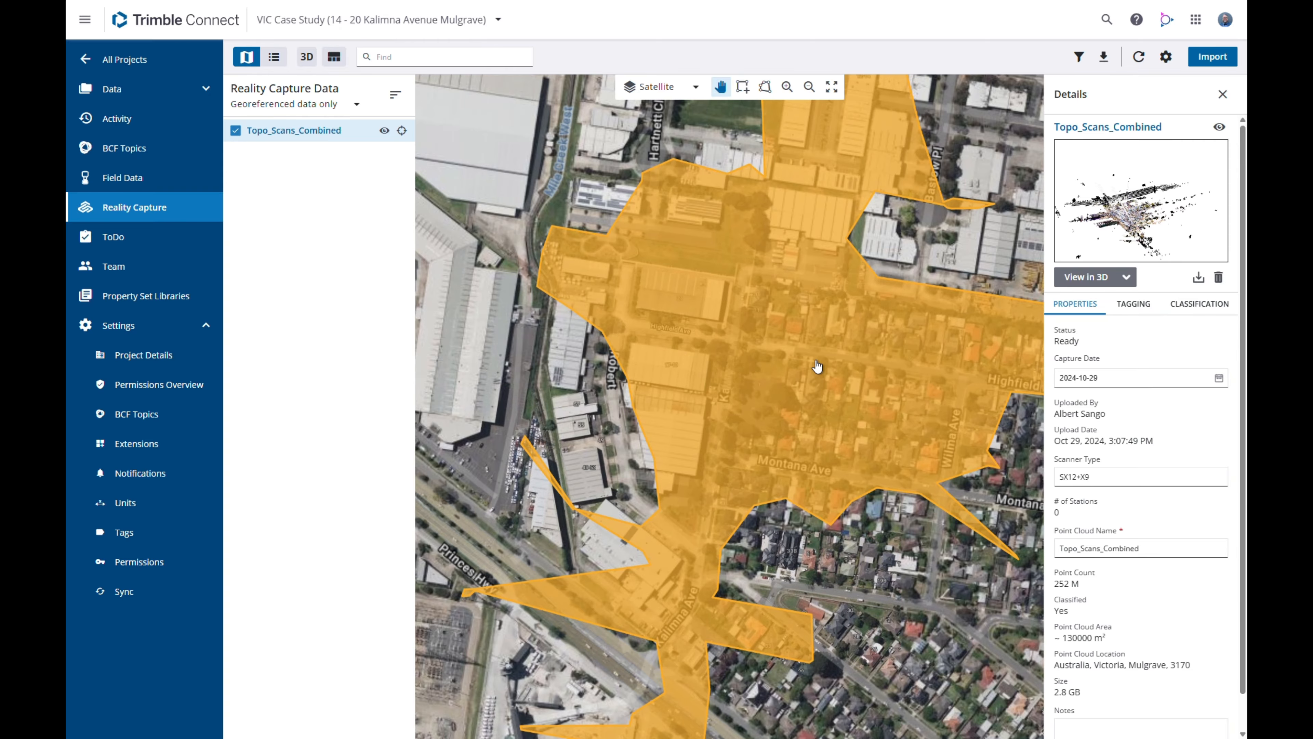
{"action": "scroll", "coordinate": [817, 366], "scroll_direction": "down", "scroll_amount": 4}
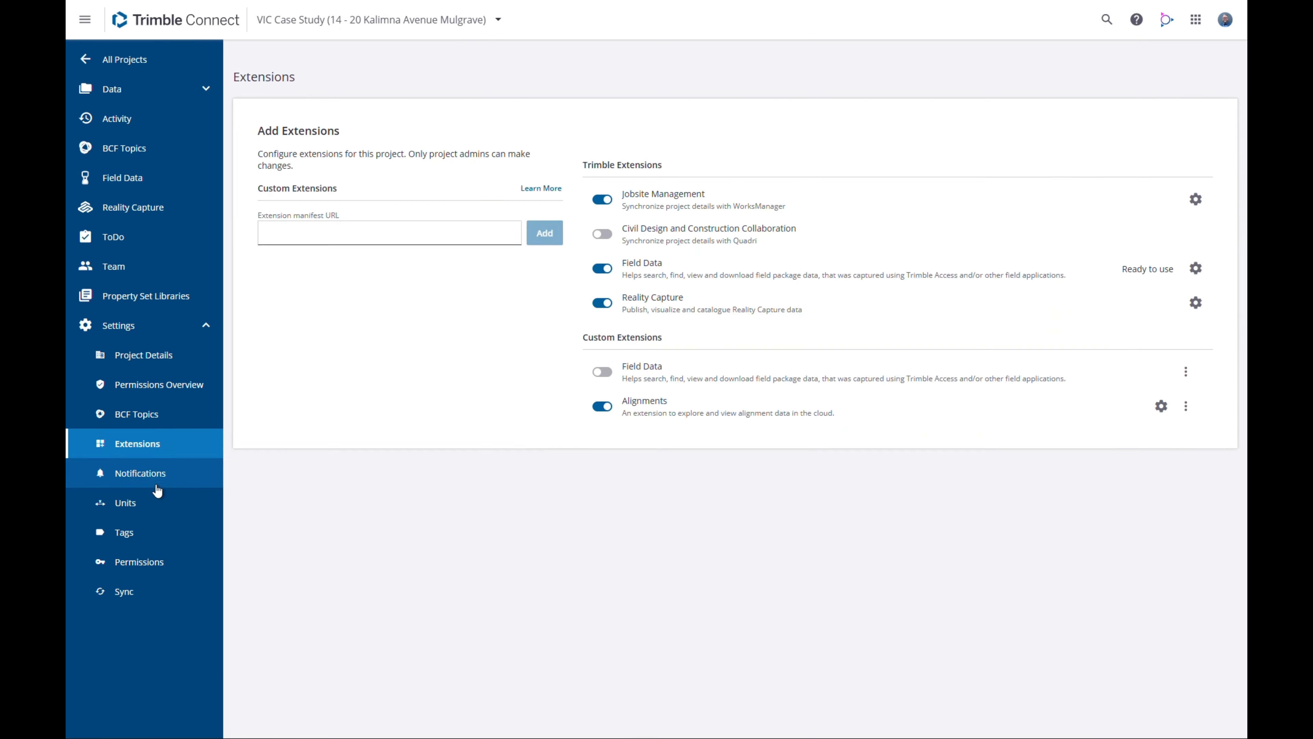
Review the project's notification, unit, tag, permission and sync settings without changing any of them
{"action": "left_click", "coordinate": [157, 474]}
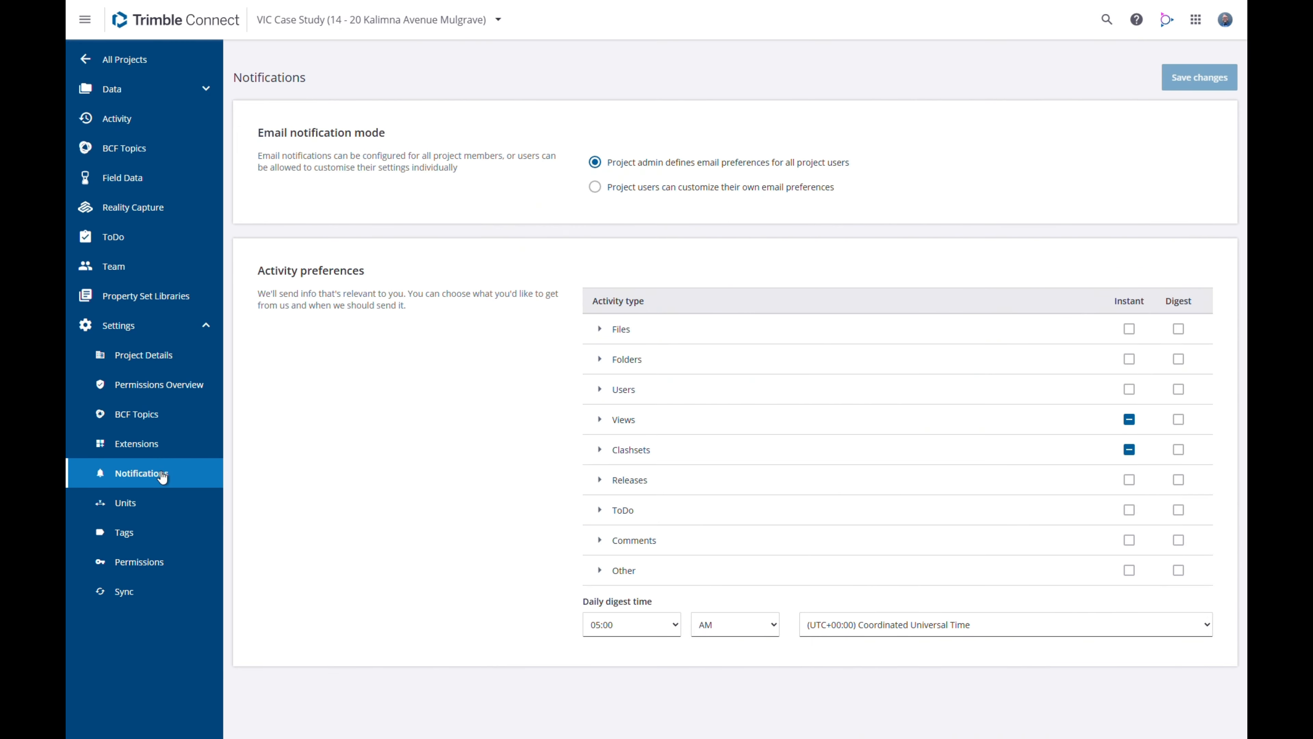
{"action": "left_click", "coordinate": [124, 504]}
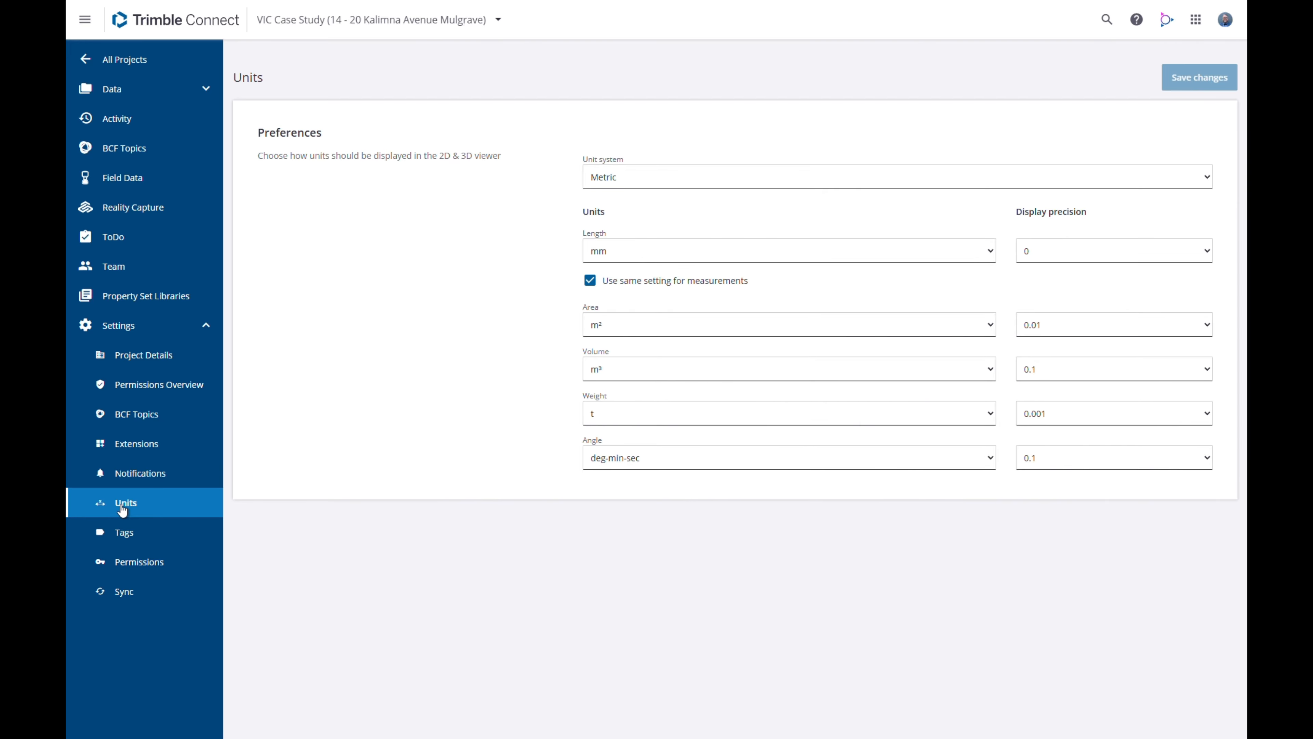
{"action": "left_click", "coordinate": [126, 538]}
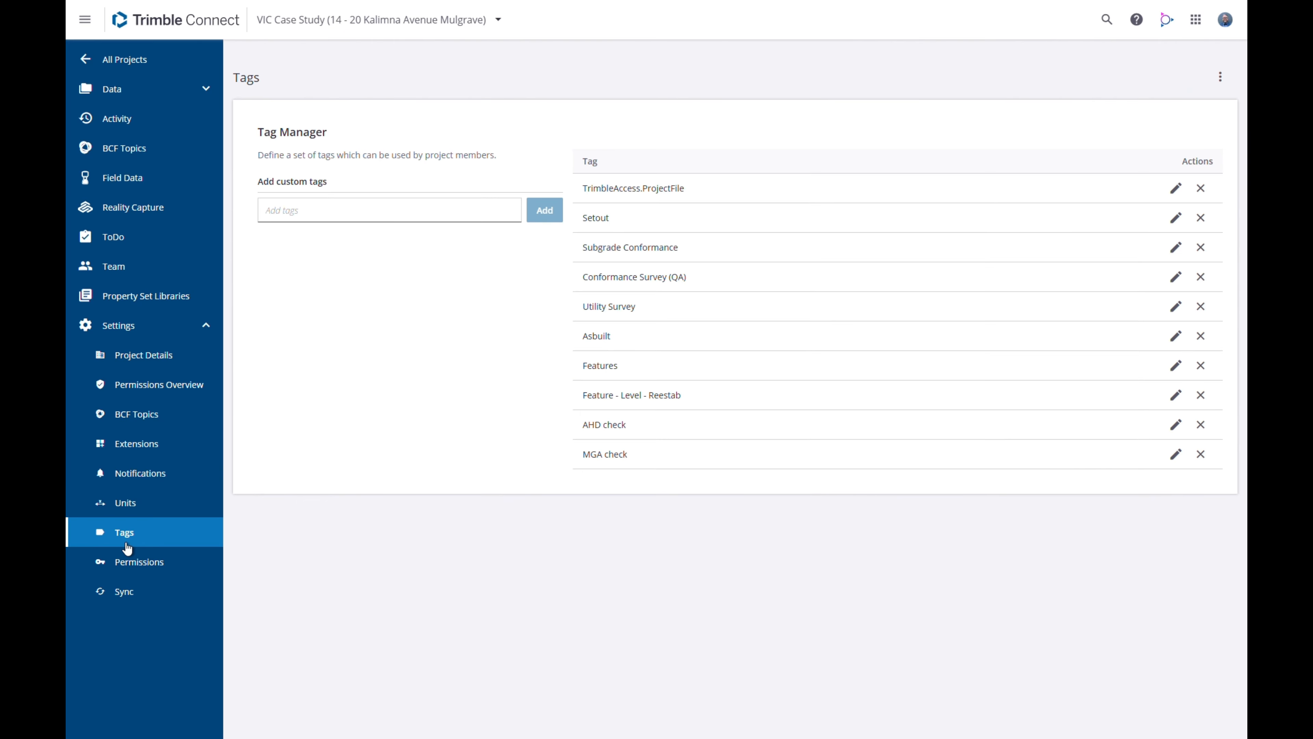
{"action": "left_click", "coordinate": [137, 576]}
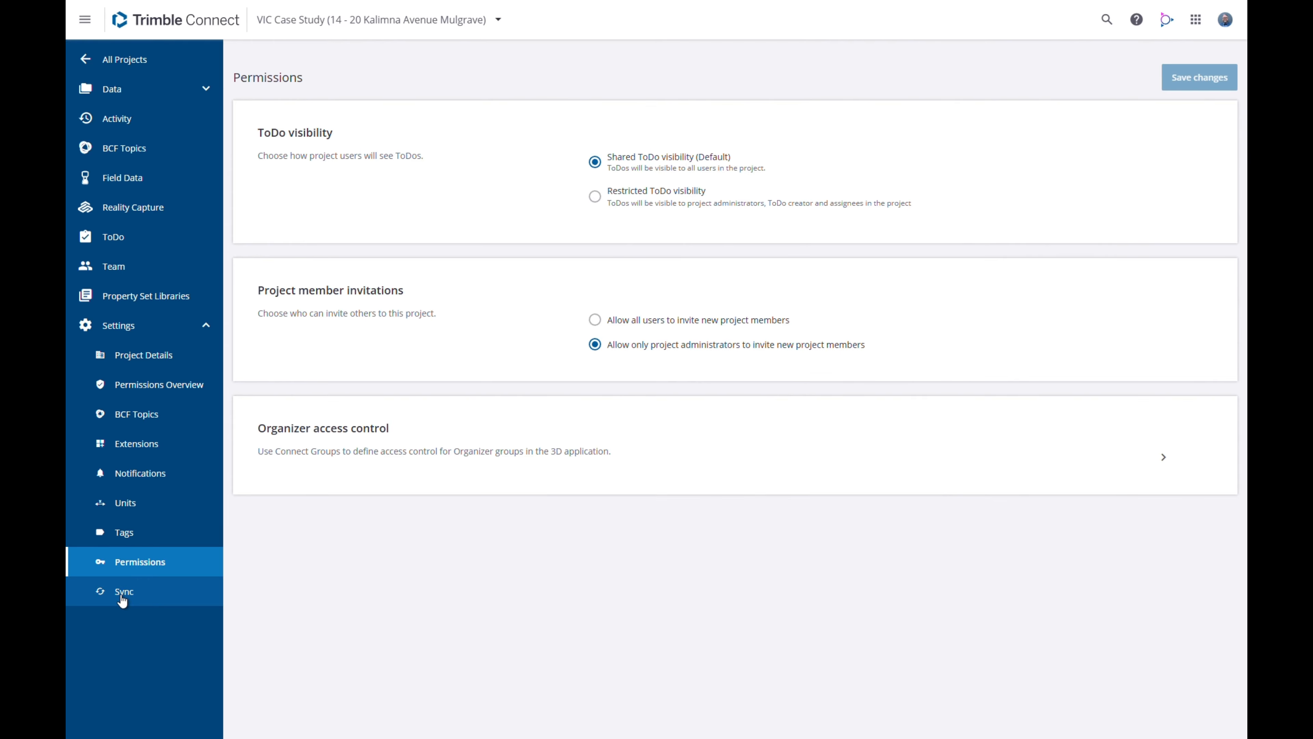
{"action": "left_click", "coordinate": [123, 595]}
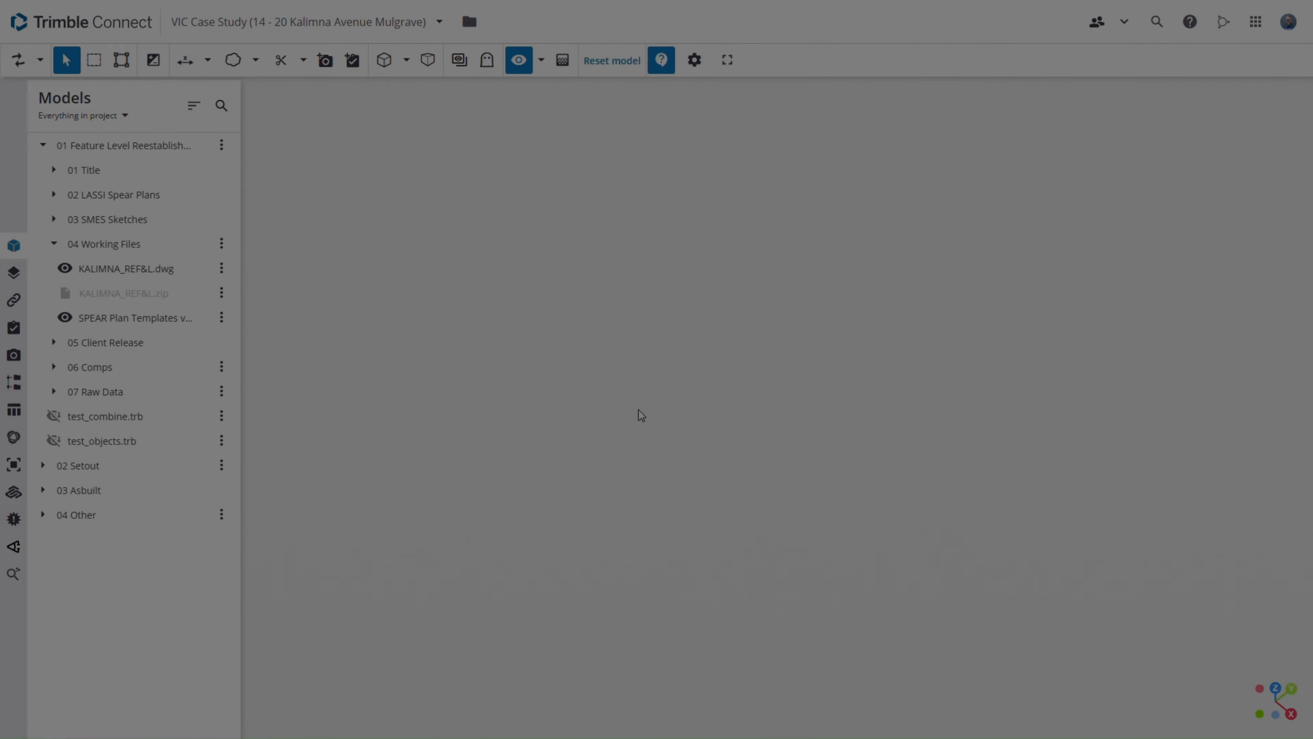
Hide the DTM surface layer of the survey drawing in the 3D view so only the linework and symbols are displayed
{"action": "scroll", "coordinate": [623, 380], "scroll_direction": "down", "scroll_amount": 8}
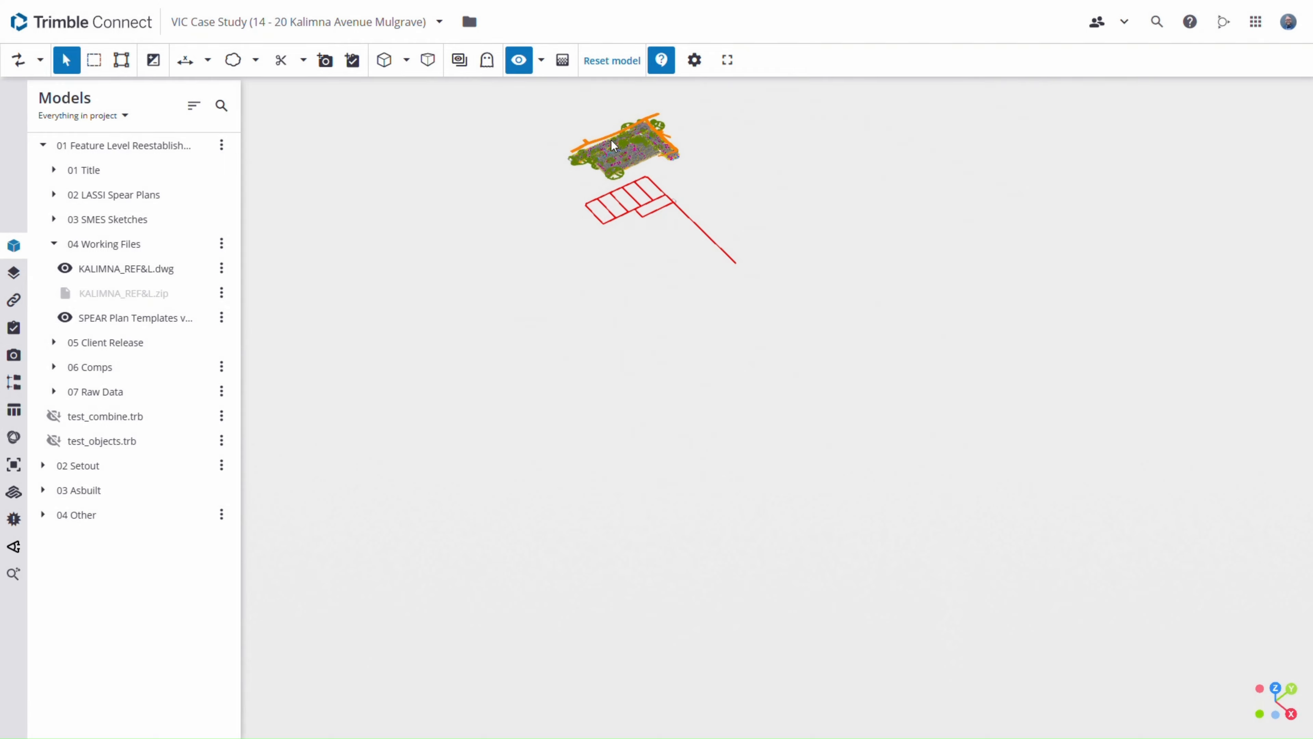
{"action": "scroll", "coordinate": [642, 133], "scroll_direction": "up", "scroll_amount": 7}
{"action": "scroll", "coordinate": [643, 133], "scroll_direction": "up", "scroll_amount": 4}
{"action": "left_click_drag", "start_coordinate": [586, 246], "coordinate": [393, 336]}
{"action": "left_click", "coordinate": [13, 272]}
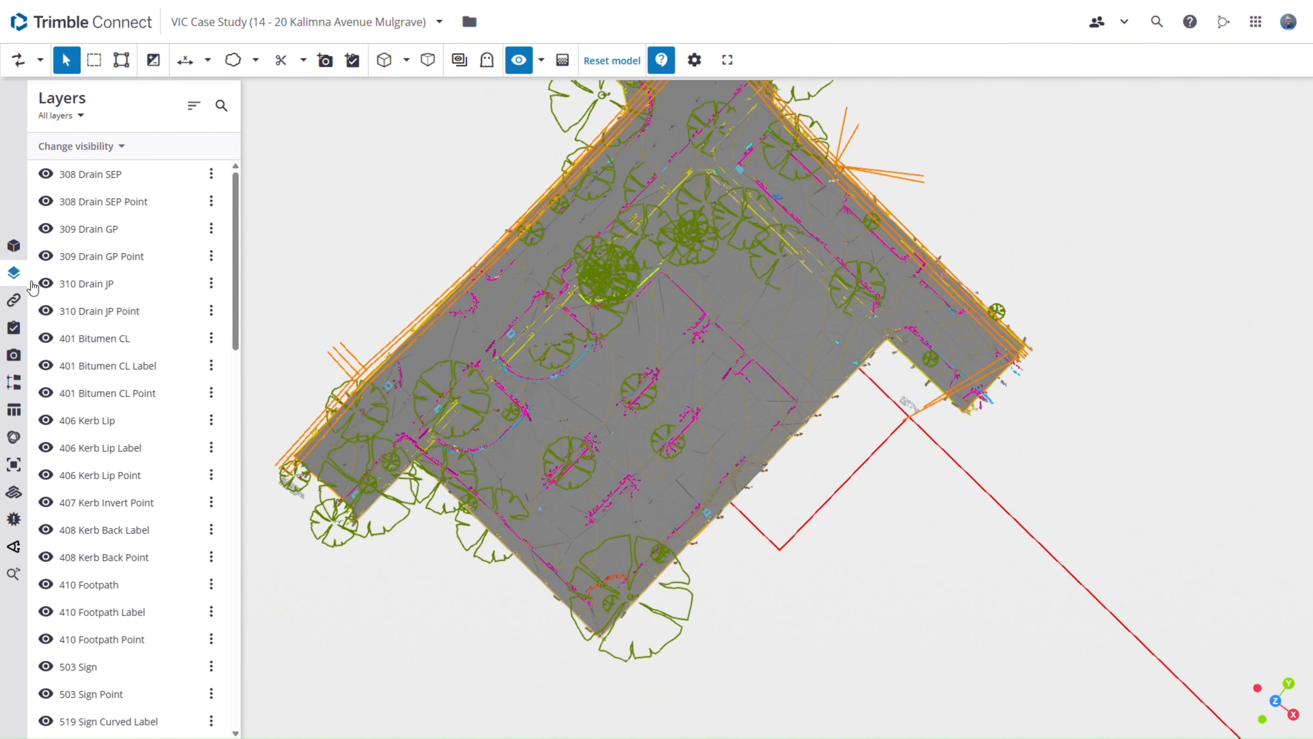
{"action": "scroll", "coordinate": [179, 445], "scroll_direction": "down", "scroll_amount": 5}
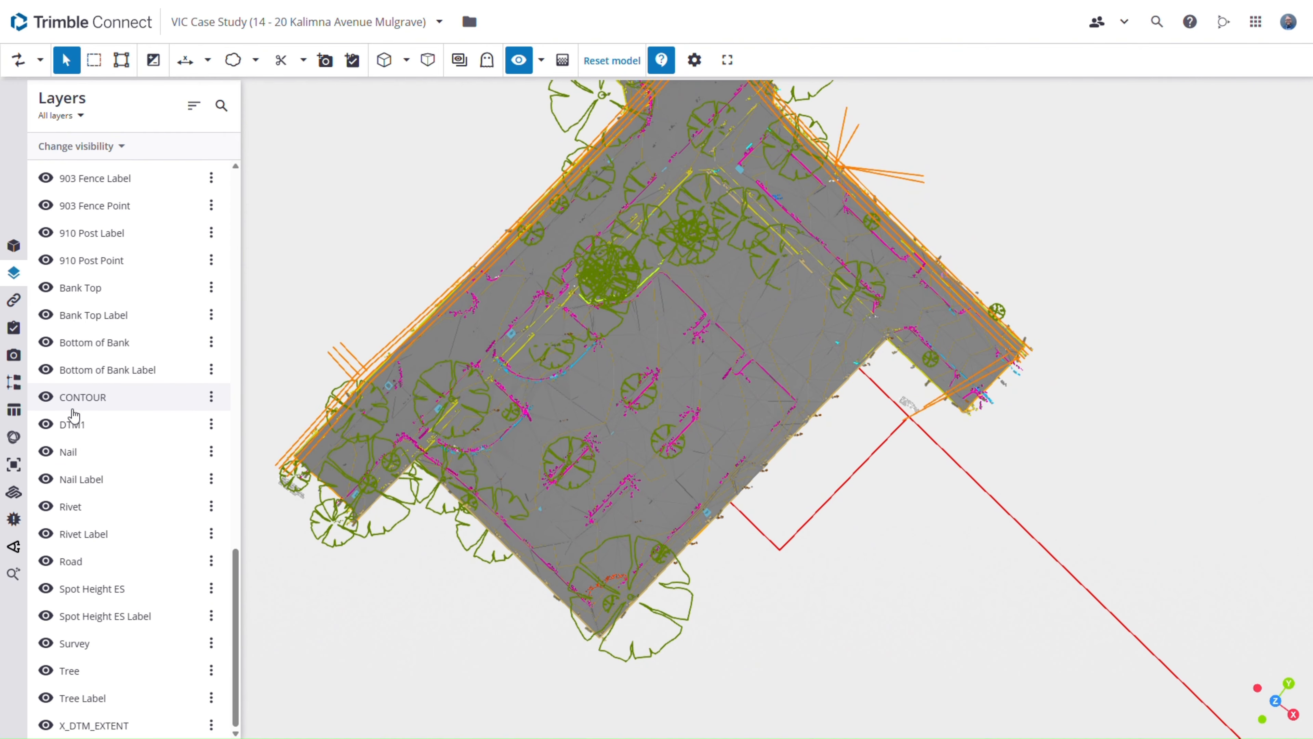
{"action": "left_click", "coordinate": [46, 424]}
{"action": "left_click_drag", "start_coordinate": [580, 479], "coordinate": [775, 357]}
{"action": "scroll", "coordinate": [640, 376], "scroll_direction": "up", "scroll_amount": 3}
{"action": "scroll", "coordinate": [776, 357], "scroll_direction": "down", "scroll_amount": 3}
Display the Topo_Scans_Combined point cloud over the survey linework and inspect the site from several angles
{"action": "left_click", "coordinate": [13, 493]}
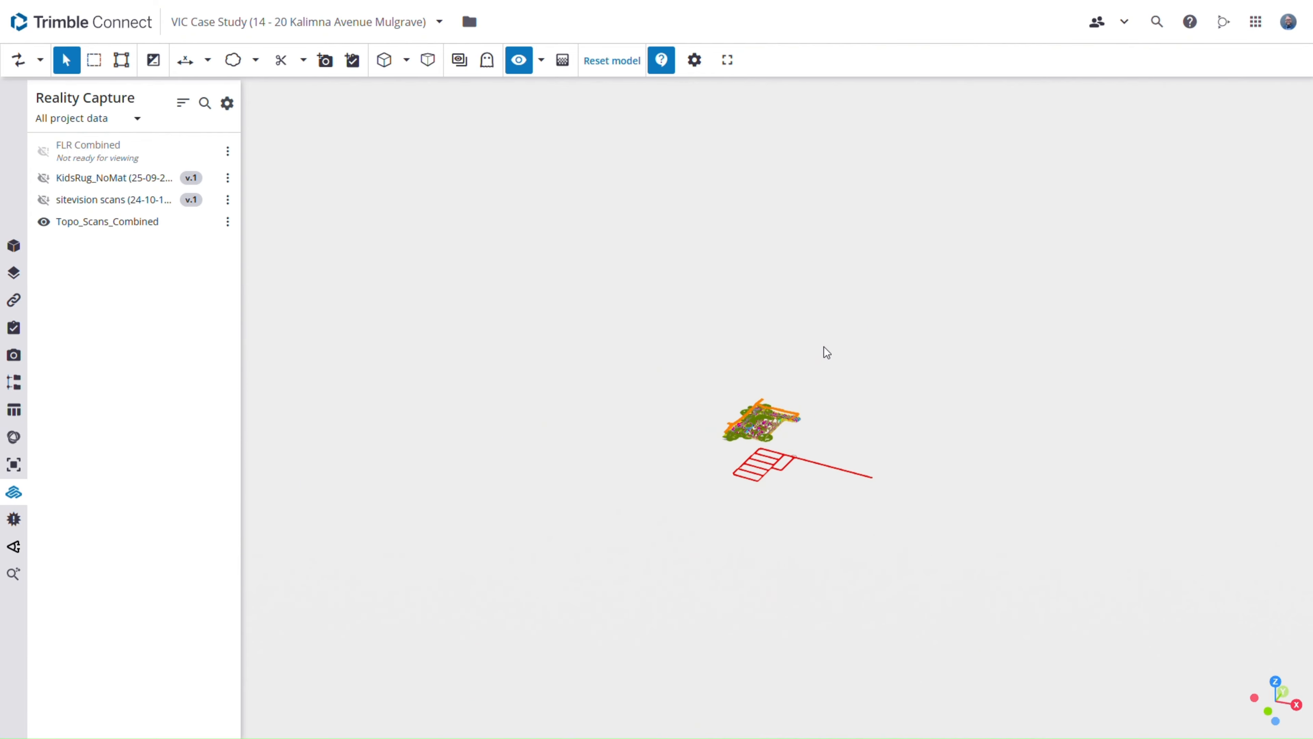
{"action": "scroll", "coordinate": [761, 455], "scroll_direction": "up", "scroll_amount": 10}
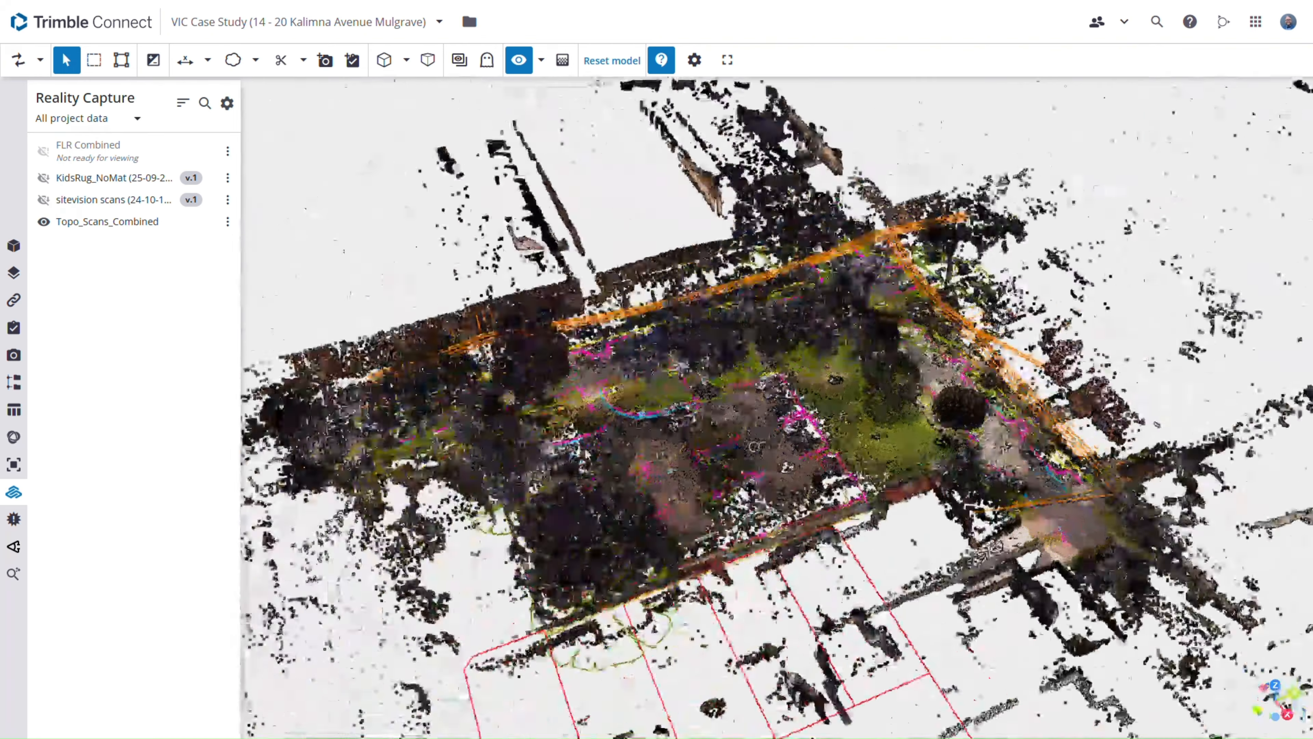
{"action": "scroll", "coordinate": [773, 434], "scroll_direction": "down", "scroll_amount": 5}
{"action": "scroll", "coordinate": [773, 434], "scroll_direction": "up", "scroll_amount": 3}
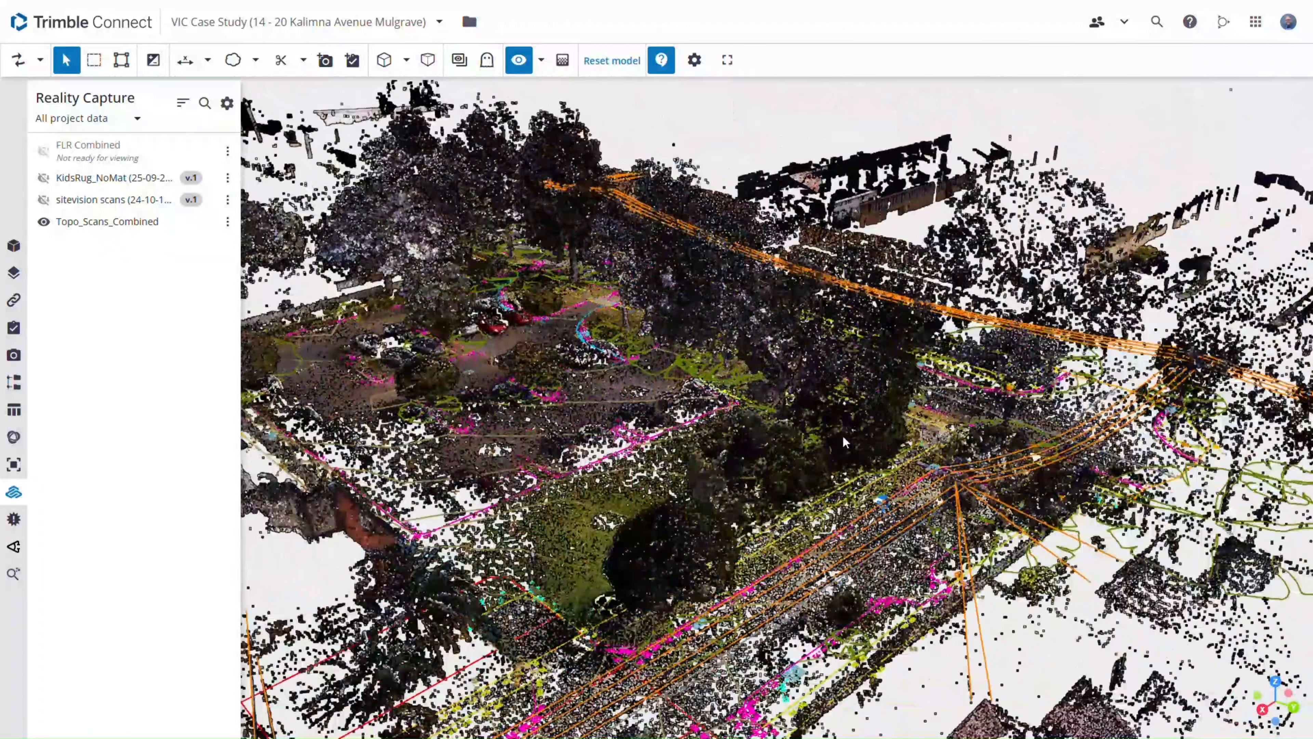
{"action": "left_click_drag", "start_coordinate": [773, 433], "coordinate": [979, 437]}
{"action": "scroll", "coordinate": [979, 438], "scroll_direction": "down", "scroll_amount": 4}
{"action": "left_click_drag", "start_coordinate": [704, 455], "coordinate": [812, 471]}
Reduce the Topo_Scans_Combined point size to the minimum and set its rendering mode to Classification
{"action": "left_click", "coordinate": [227, 221]}
{"action": "left_click", "coordinate": [197, 242]}
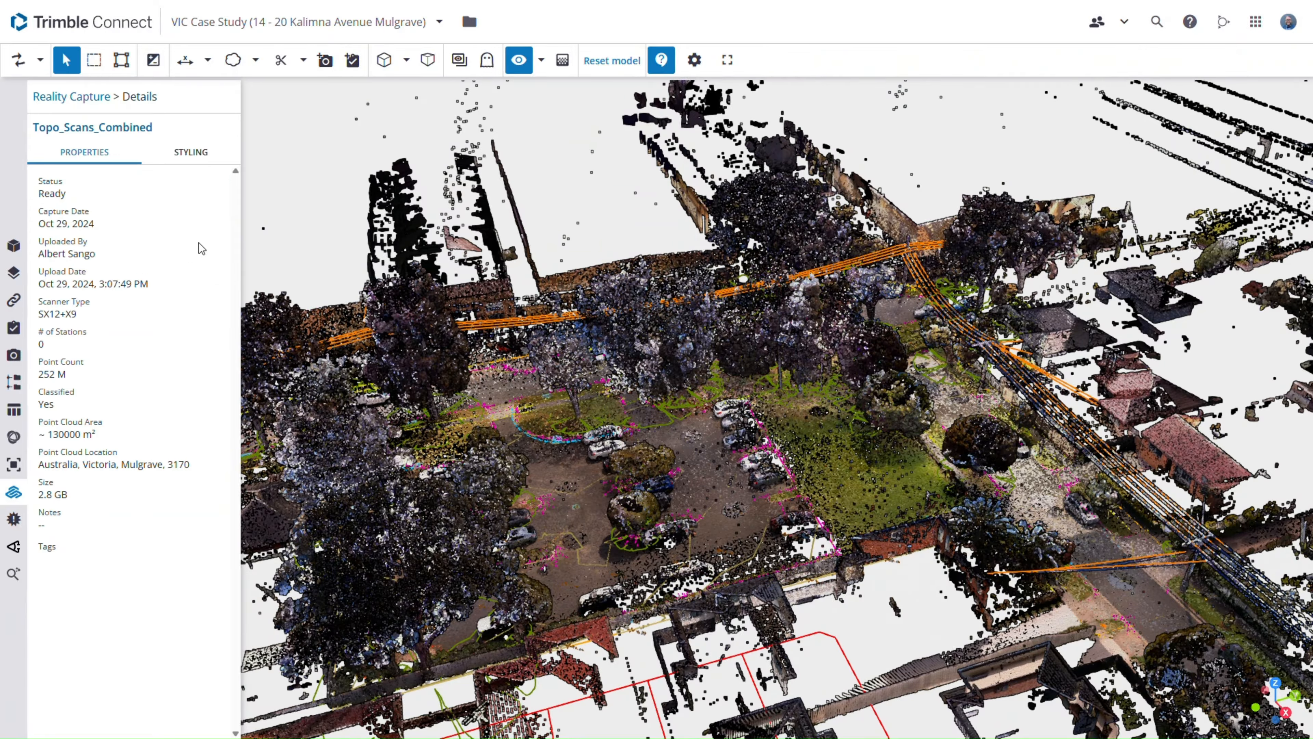
{"action": "left_click", "coordinate": [191, 152]}
{"action": "left_click_drag", "start_coordinate": [192, 216], "coordinate": [157, 220]}
{"action": "left_click", "coordinate": [170, 264]}
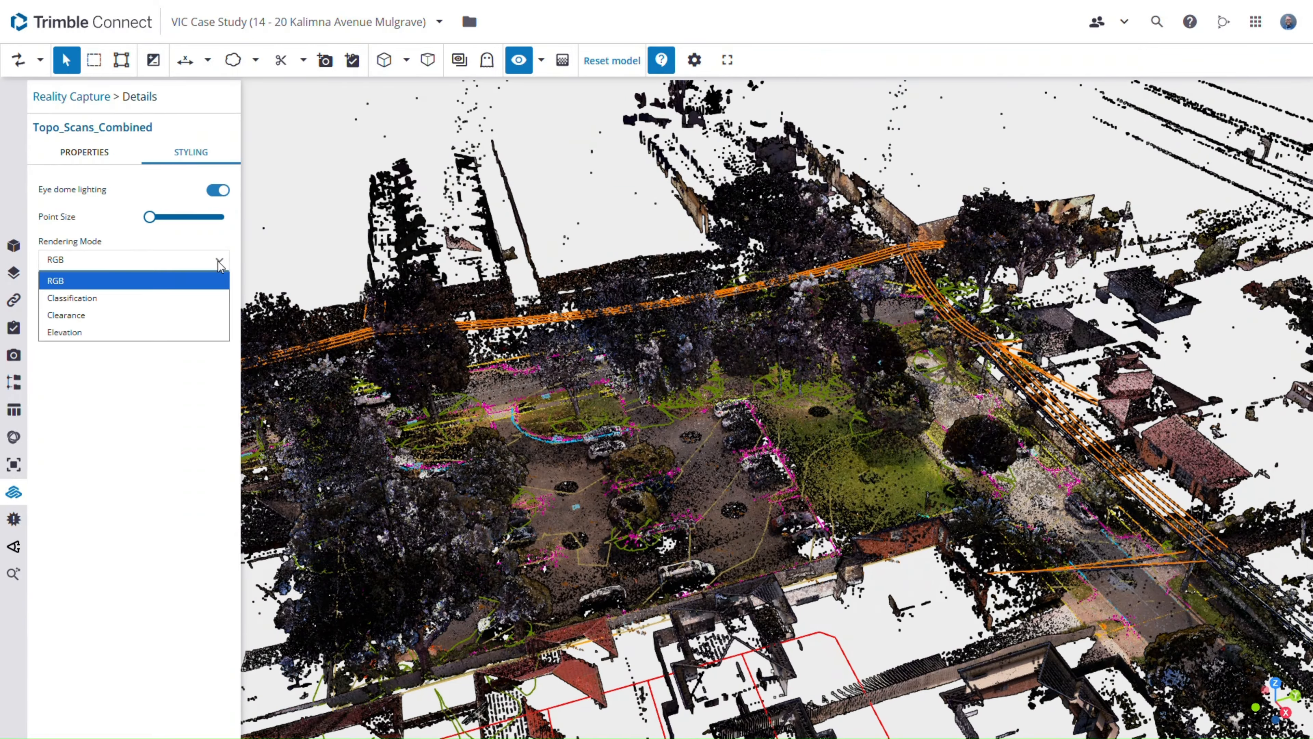
{"action": "left_click", "coordinate": [156, 296]}
{"action": "scroll", "coordinate": [176, 386], "scroll_direction": "down", "scroll_amount": 1}
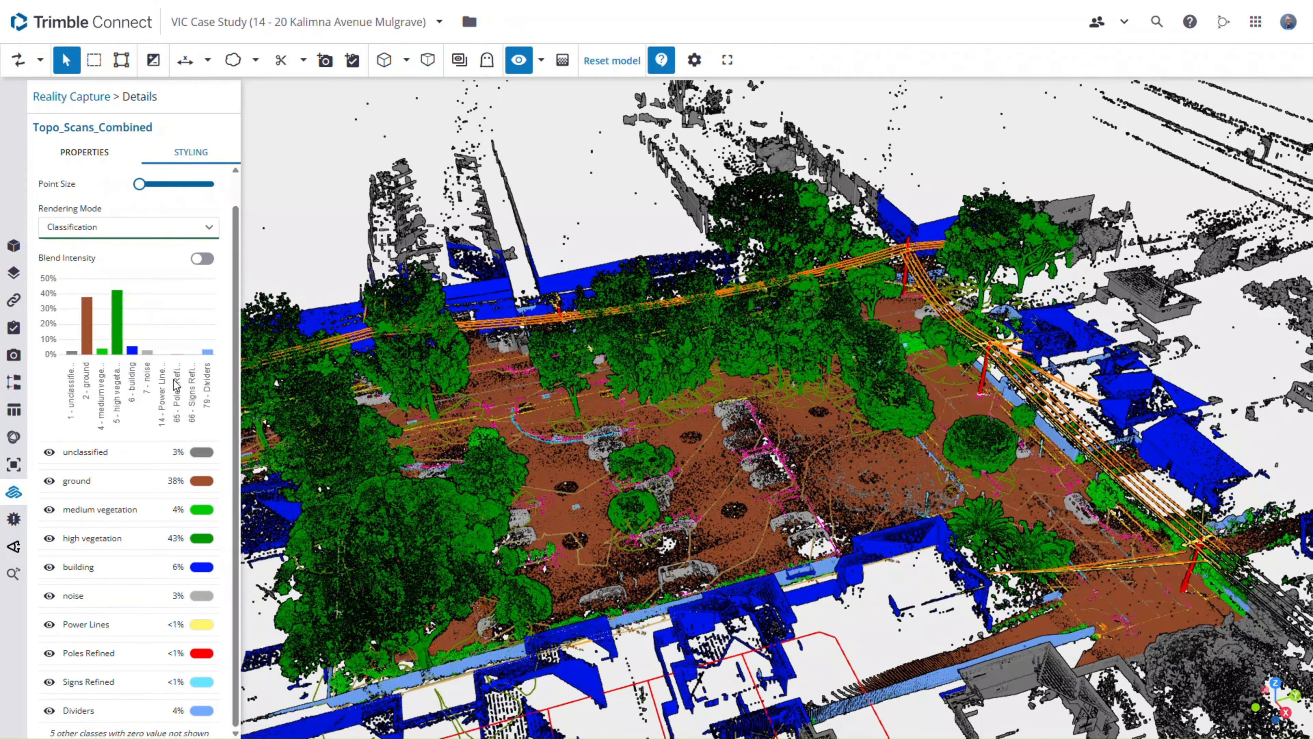
Hide the noise, medium vegetation and high vegetation classes of the point cloud
{"action": "left_click", "coordinate": [48, 595]}
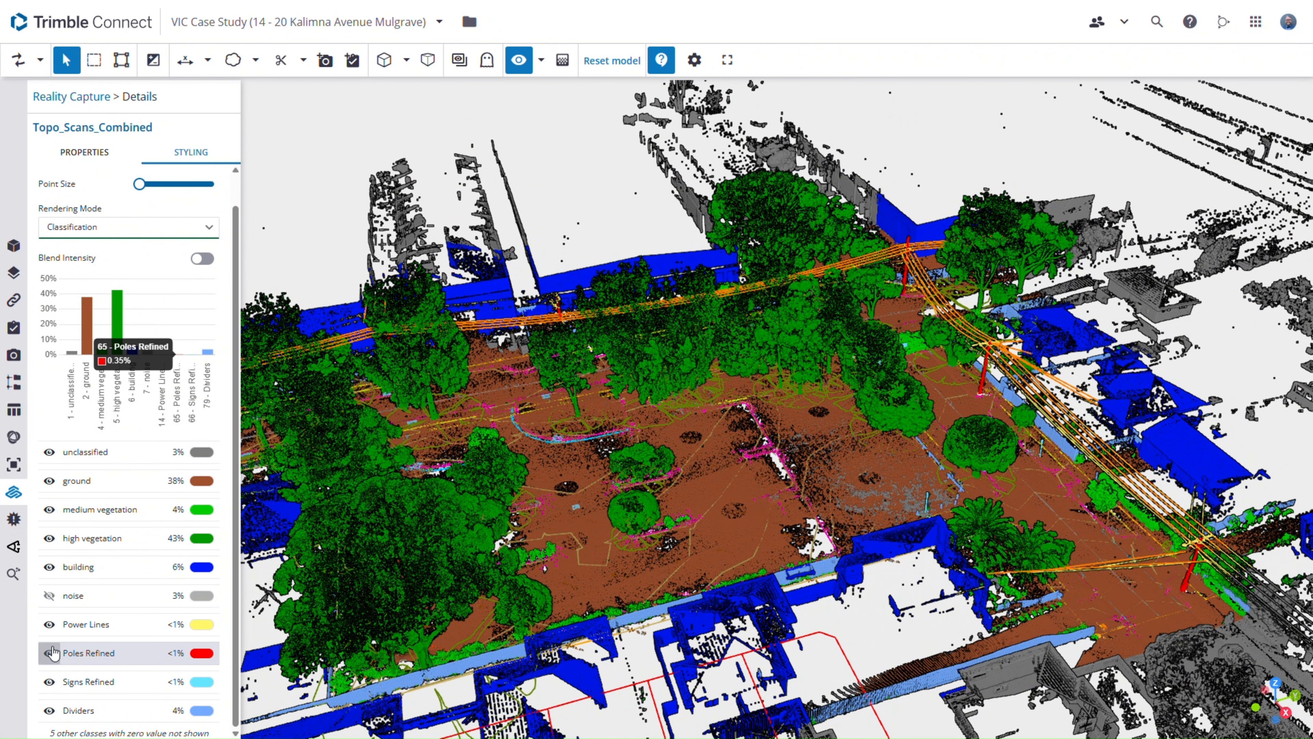
{"action": "left_click", "coordinate": [48, 511]}
{"action": "left_click", "coordinate": [49, 539]}
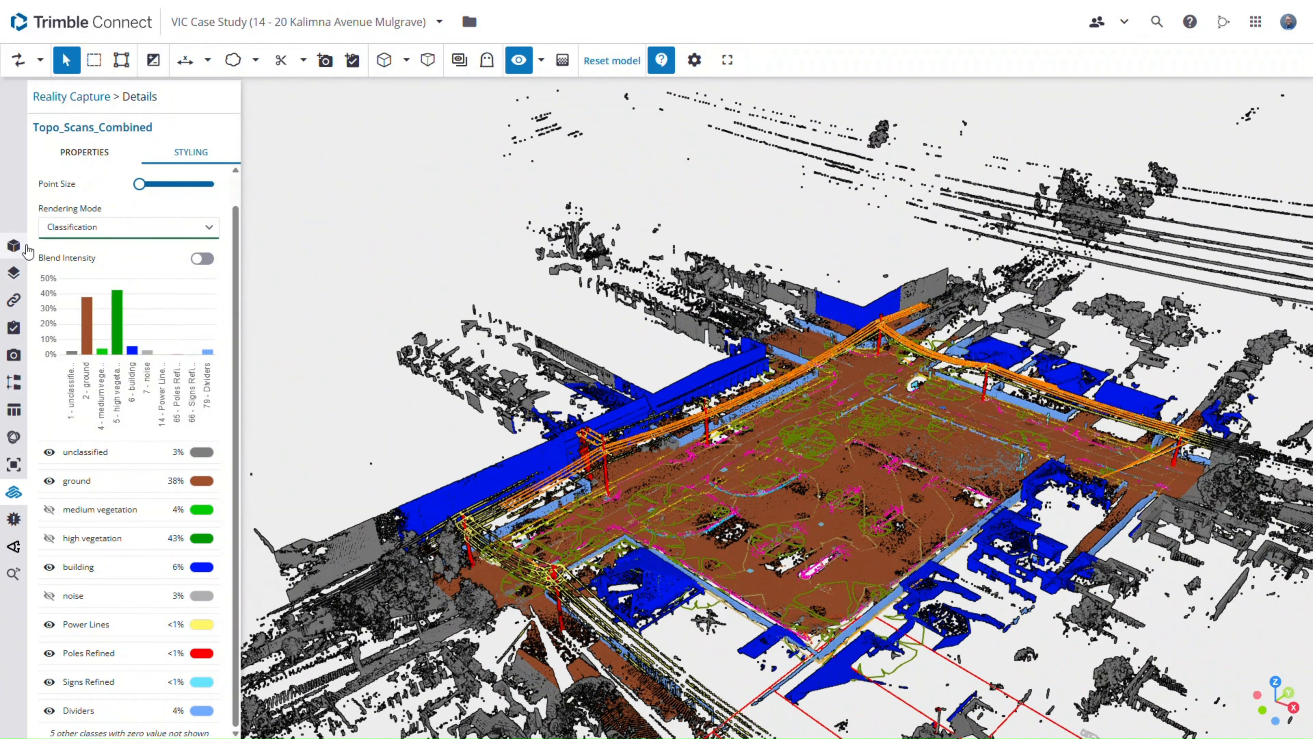
Show the test_combine.trb building model within the classified point cloud, leaving test_objects.trb hidden
{"action": "left_click", "coordinate": [14, 245]}
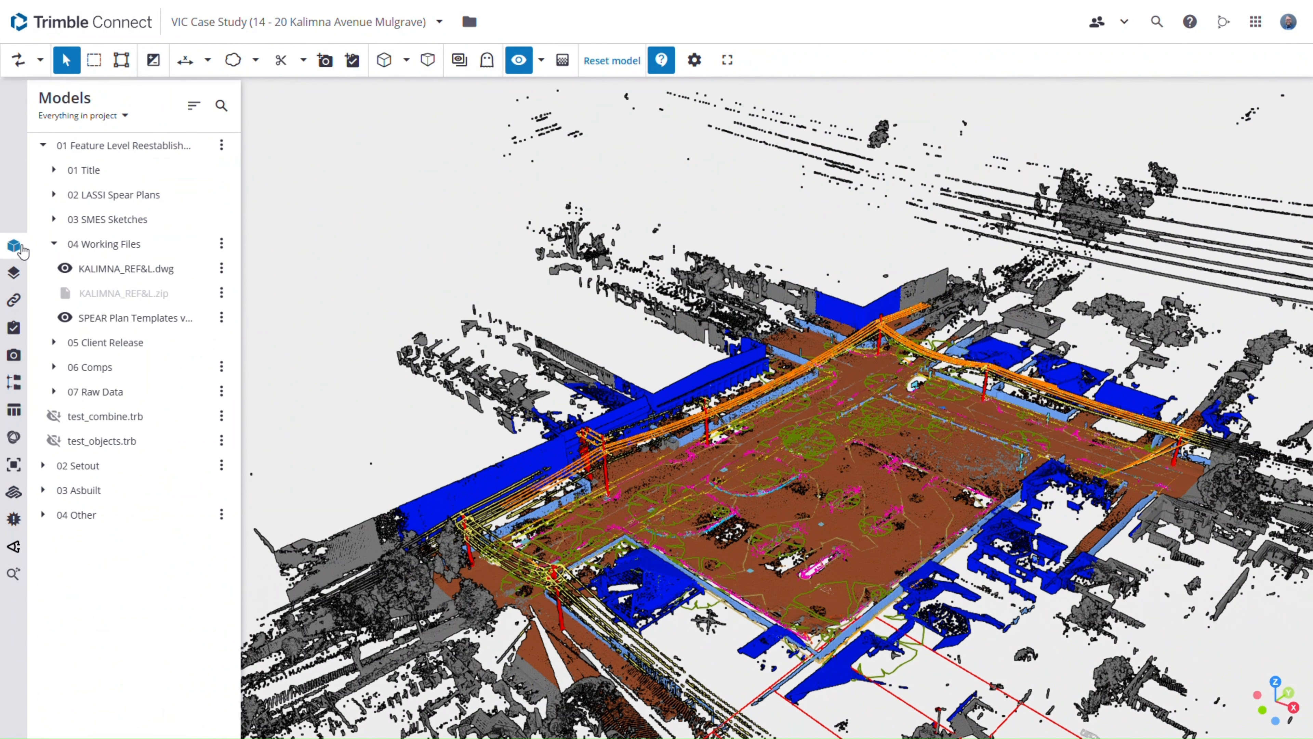
{"action": "left_click", "coordinate": [54, 391]}
{"action": "left_click", "coordinate": [54, 392]}
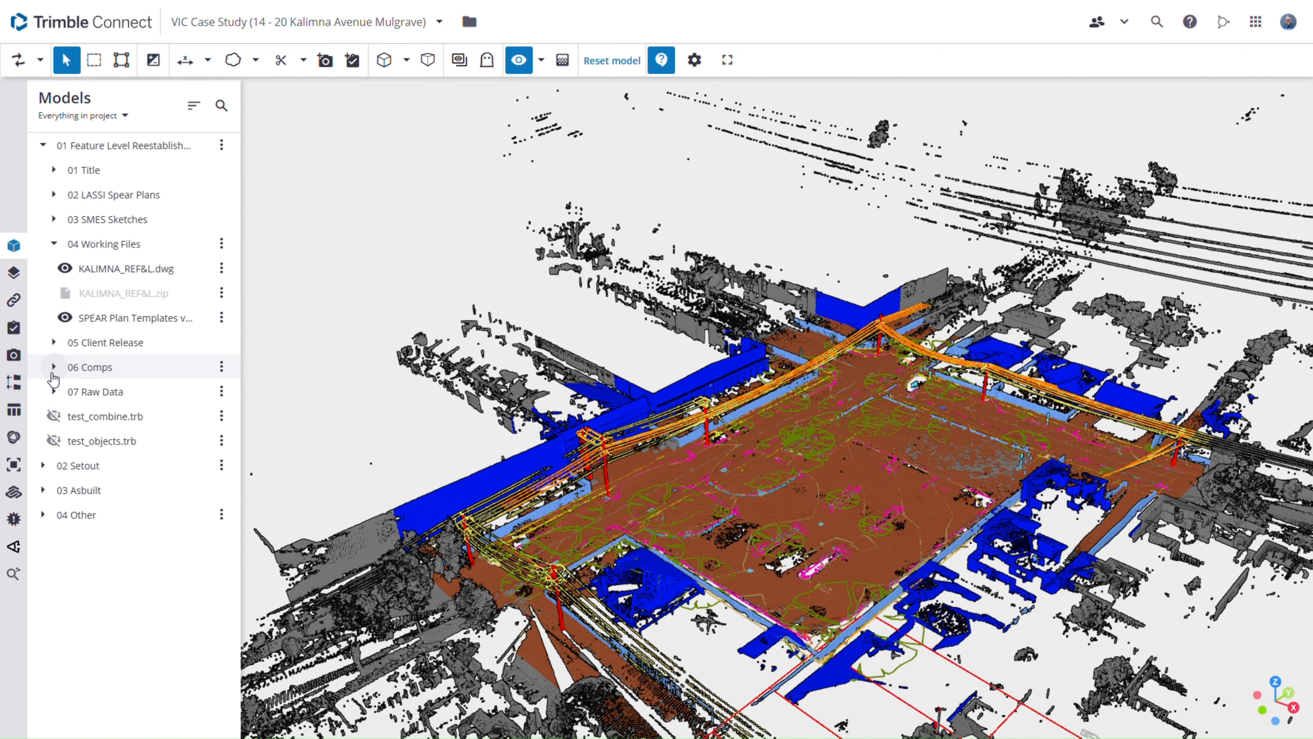
{"action": "left_click", "coordinate": [53, 441]}
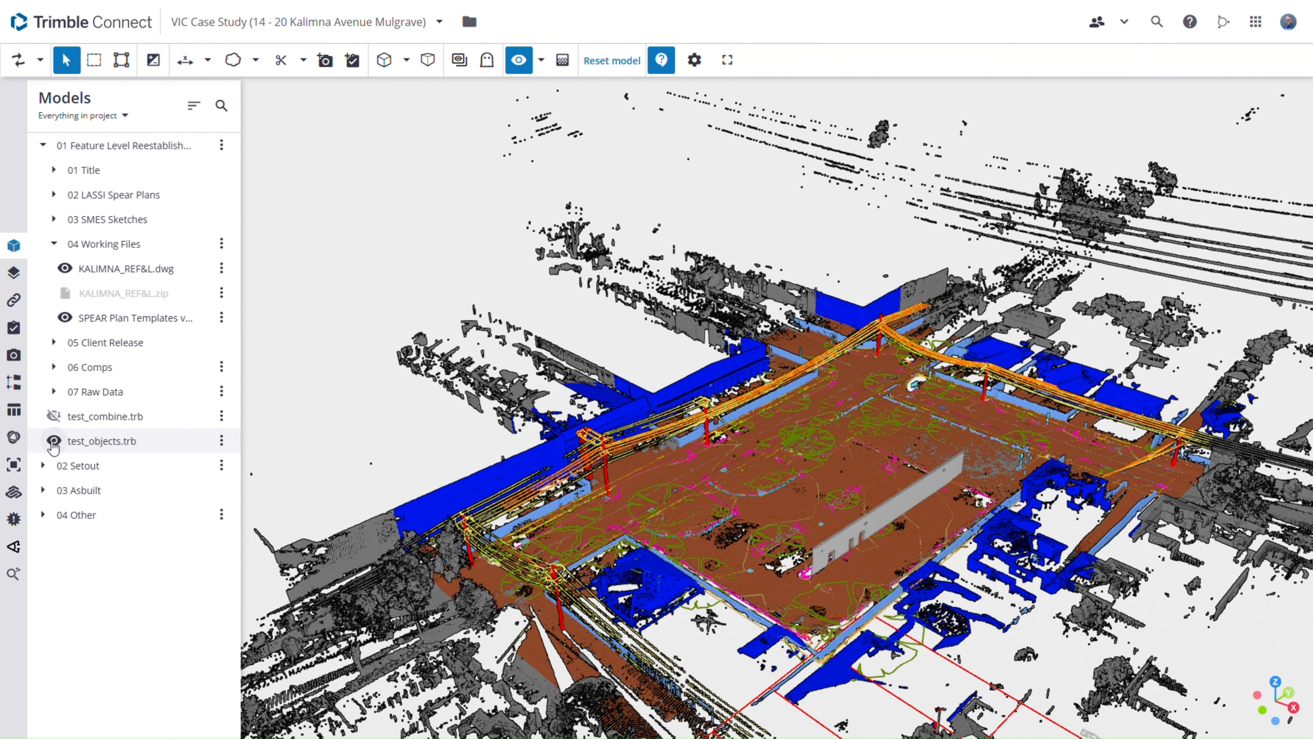
{"action": "left_click", "coordinate": [53, 442]}
{"action": "left_click_drag", "start_coordinate": [832, 487], "coordinate": [1064, 520]}
{"action": "scroll", "coordinate": [1084, 524], "scroll_direction": "up", "scroll_amount": 3}
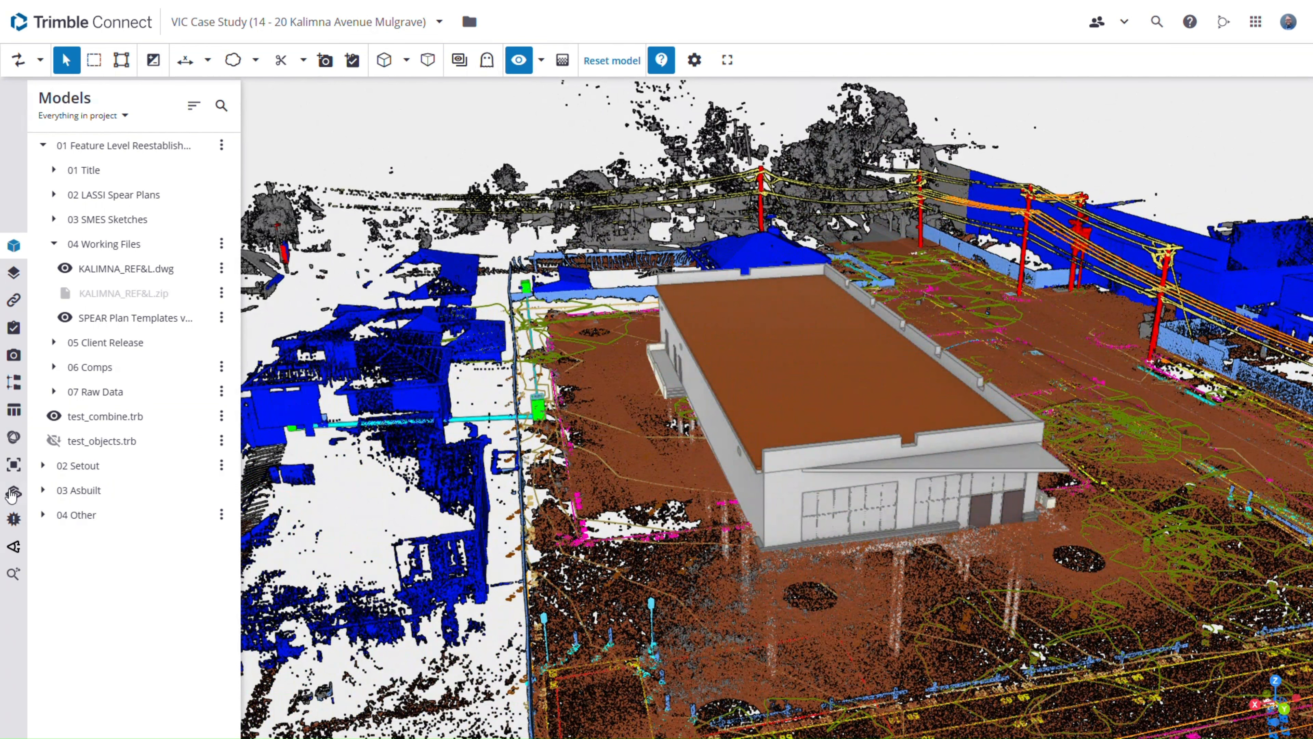
Show the high vegetation class again and hide the ground class to inspect the building model against the surrounding trees
{"action": "left_click", "coordinate": [12, 494]}
{"action": "left_click", "coordinate": [49, 538]}
{"action": "left_click_drag", "start_coordinate": [672, 518], "coordinate": [853, 579]}
{"action": "left_click", "coordinate": [49, 481]}
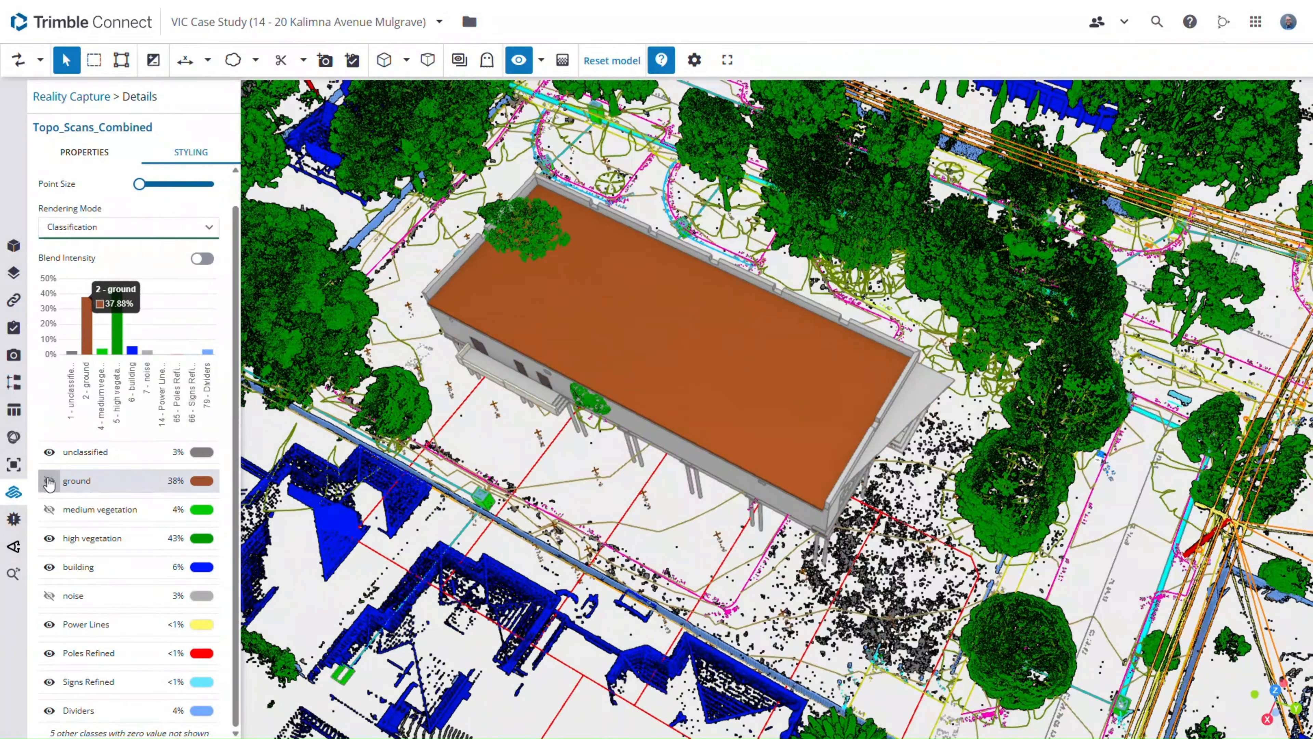
{"action": "left_click_drag", "start_coordinate": [878, 472], "coordinate": [947, 383]}
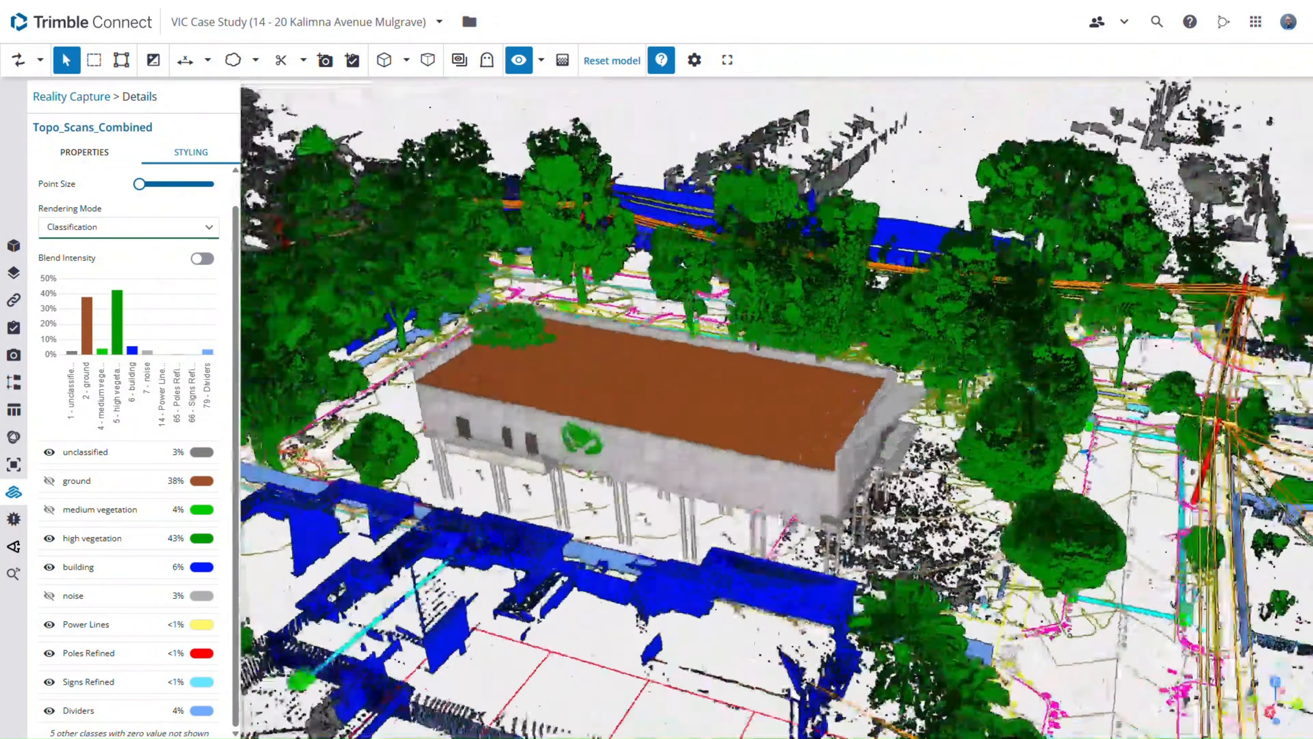
{"action": "scroll", "coordinate": [871, 415], "scroll_direction": "down", "scroll_amount": 4}
{"action": "left_click_drag", "start_coordinate": [871, 415], "coordinate": [1267, 439]}
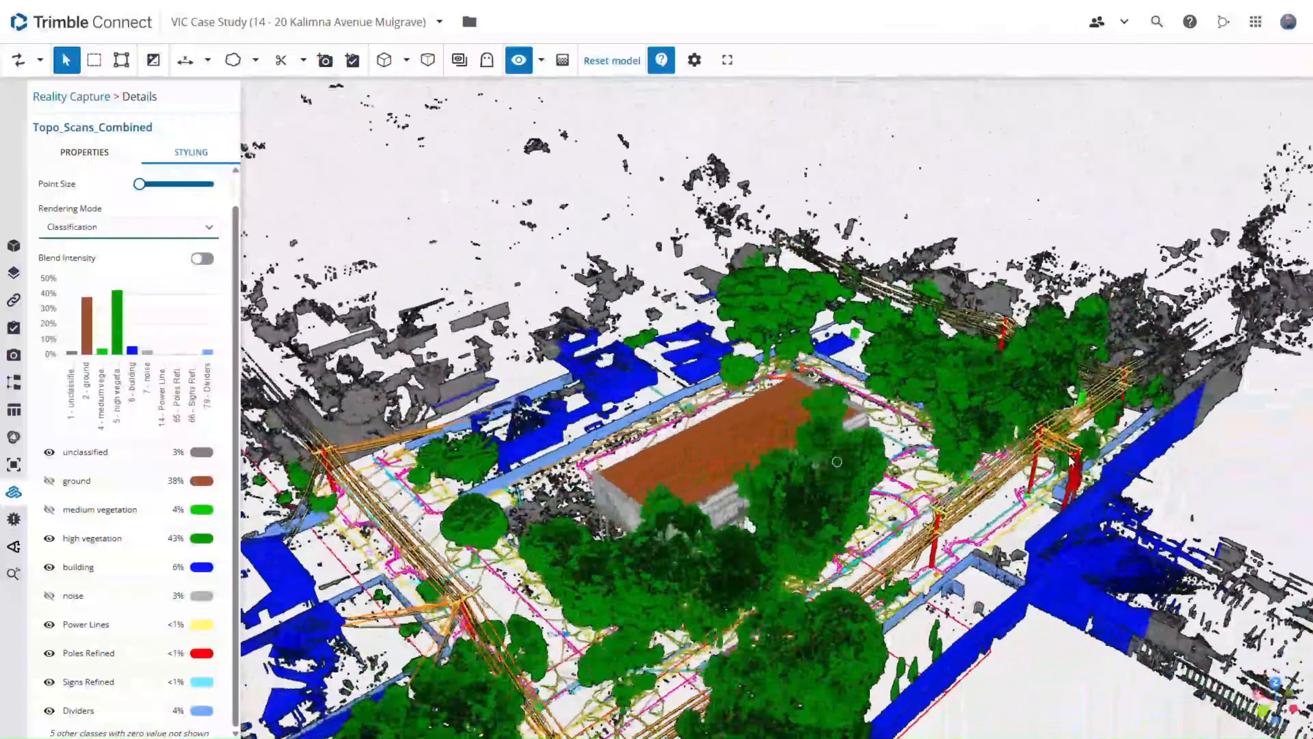
{"action": "left_click_drag", "start_coordinate": [683, 478], "coordinate": [921, 460]}
{"action": "scroll", "coordinate": [693, 616], "scroll_direction": "up", "scroll_amount": 5}
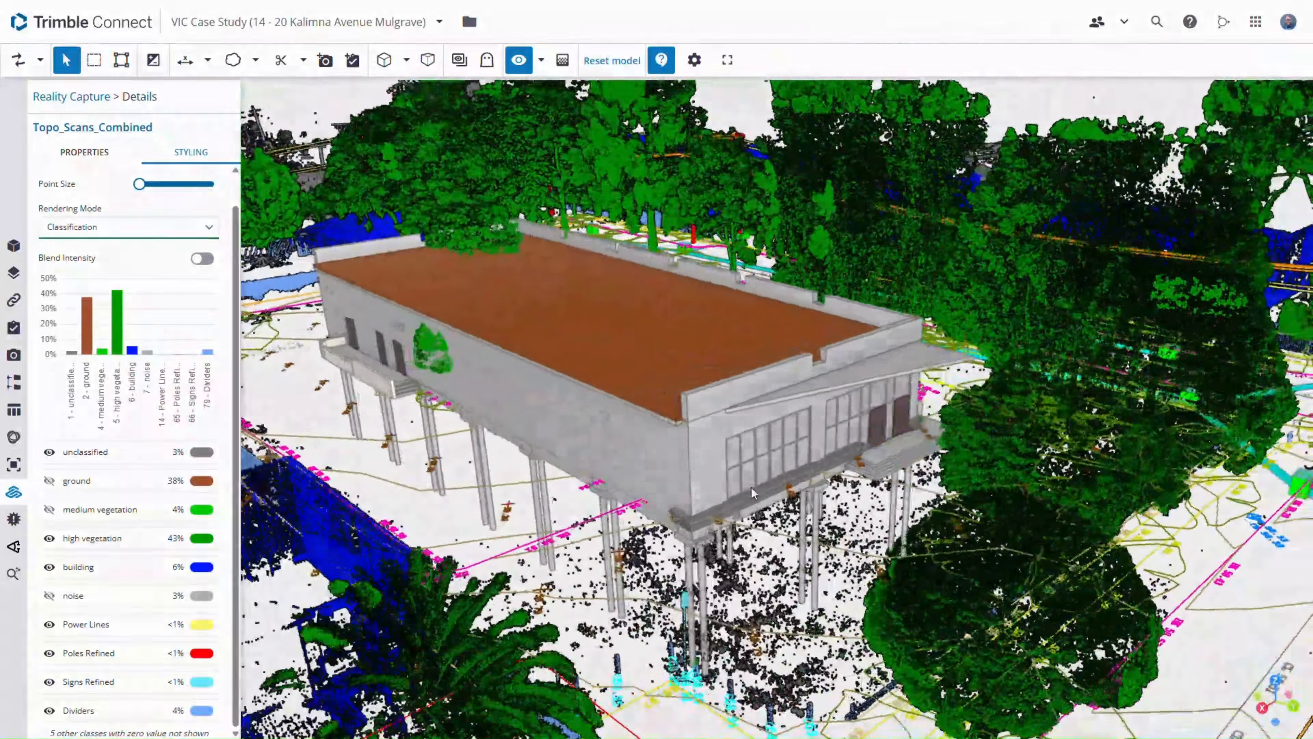